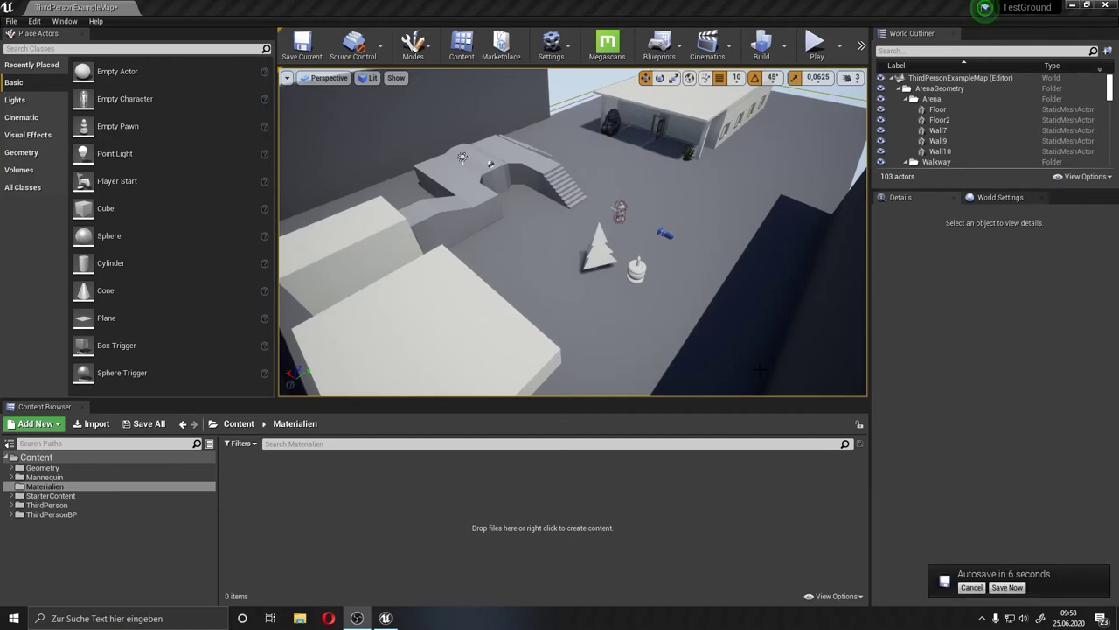
Fly the level camera down toward the cone tree, stacked statue and character figure.
mouse_move(670, 247)
right_mouse_down()
mouse_move(700, 297)
mouse_move(700, 263)
right_mouse_up()
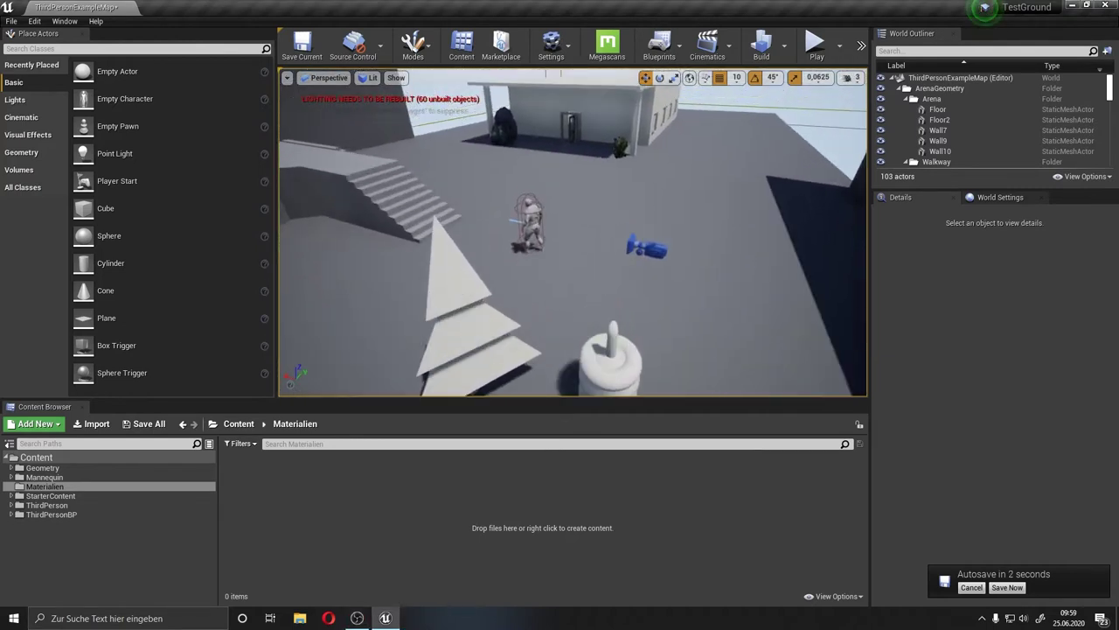
right_click_drag(699, 262, 670, 248)
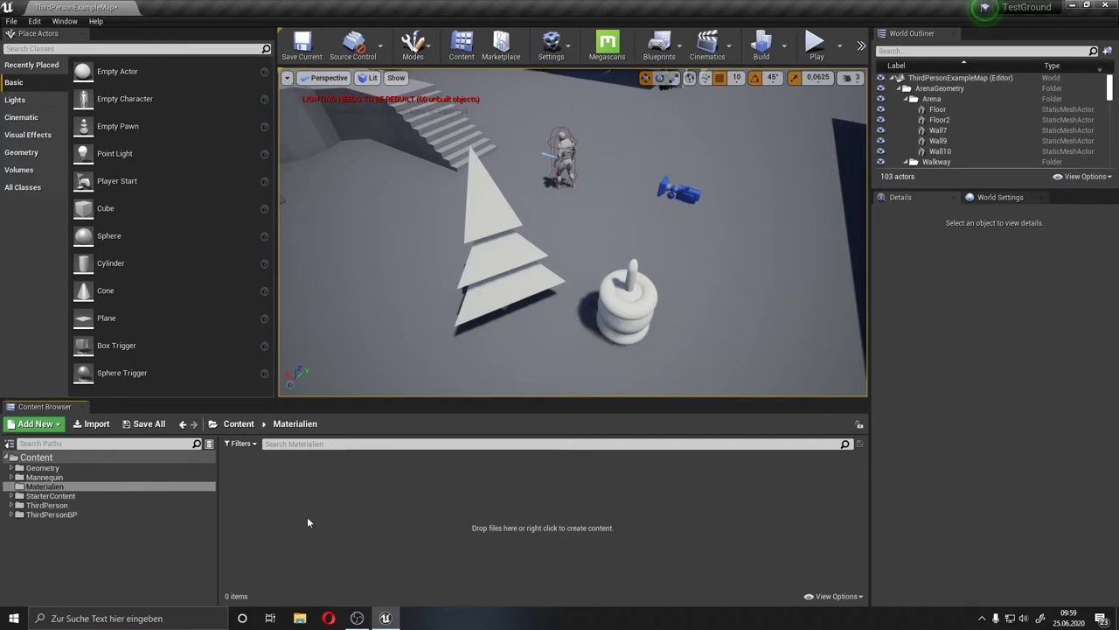
Add a new Material in Materialien named Blau and drop it on the statue's middle section.
right_click(245, 490)
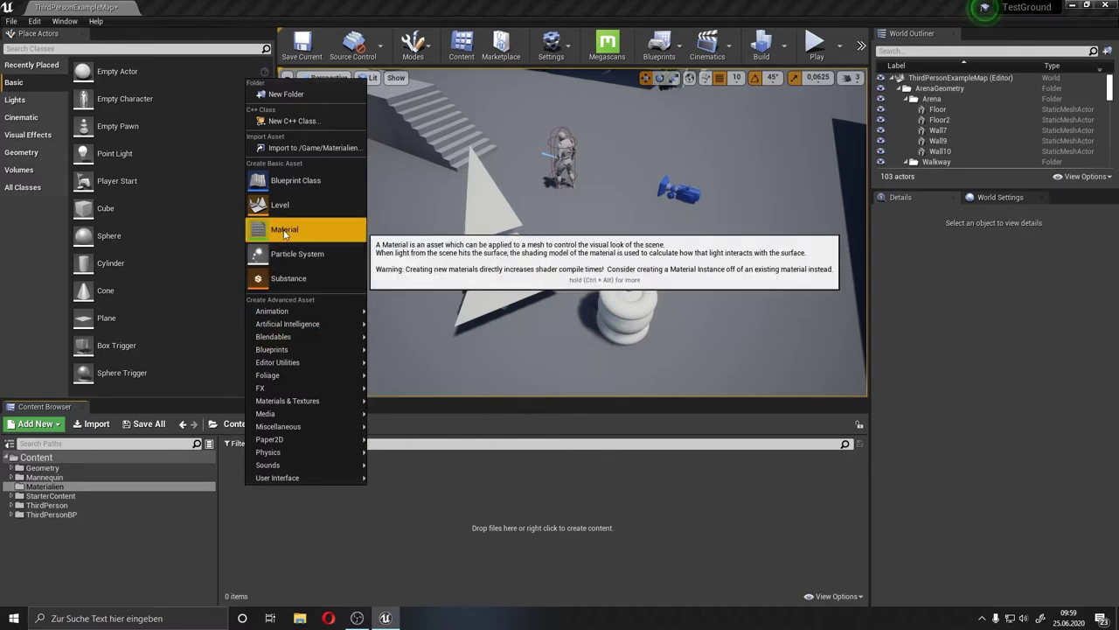
left_click(283, 230)
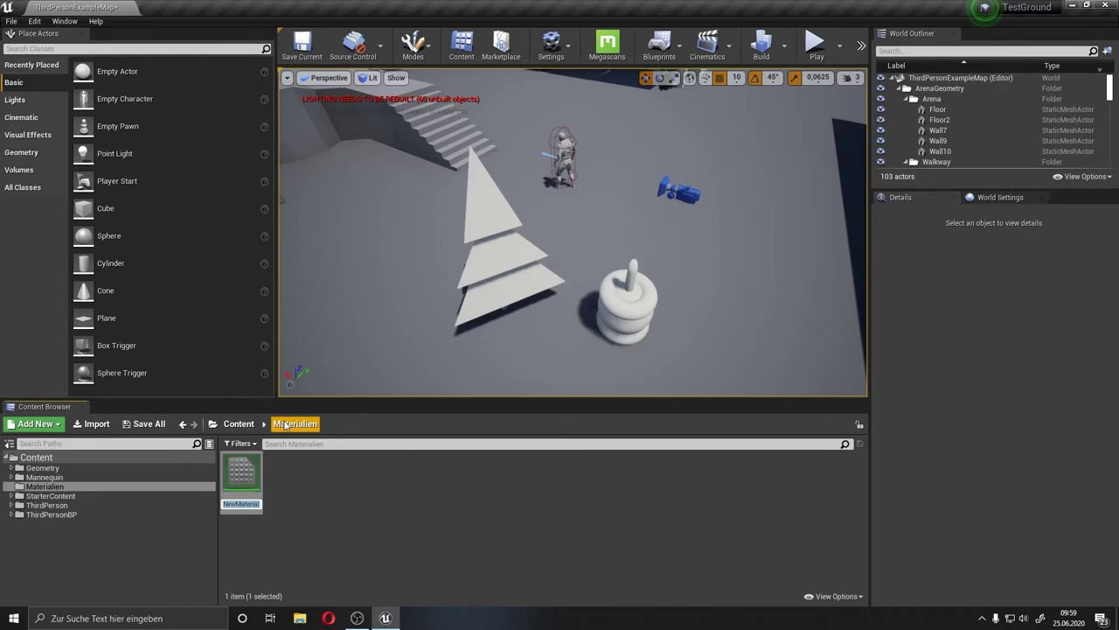
type("Blau")
key("Return")
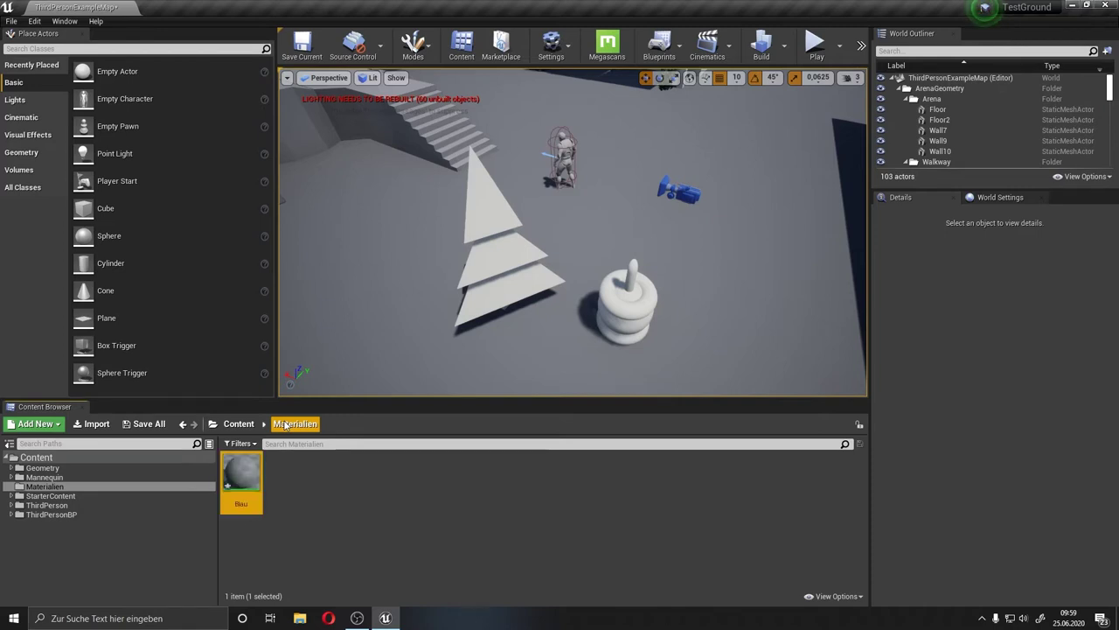
mouse_move(769, 370)
right_mouse_down()
mouse_move(788, 349)
mouse_move(770, 370)
right_mouse_up()
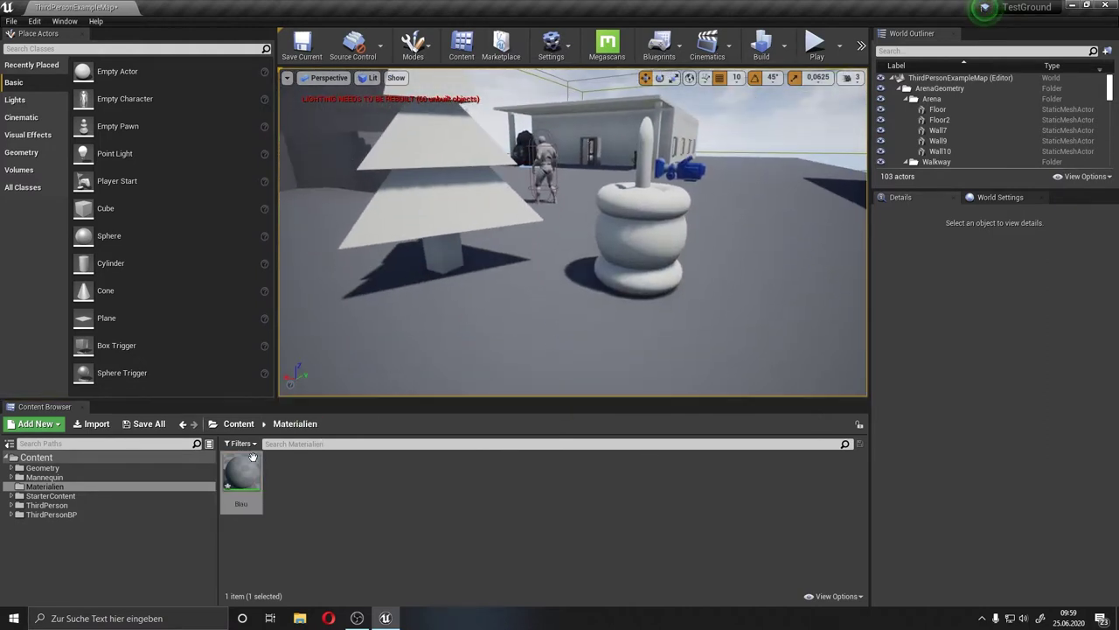
left_click_drag(242, 476, 657, 233)
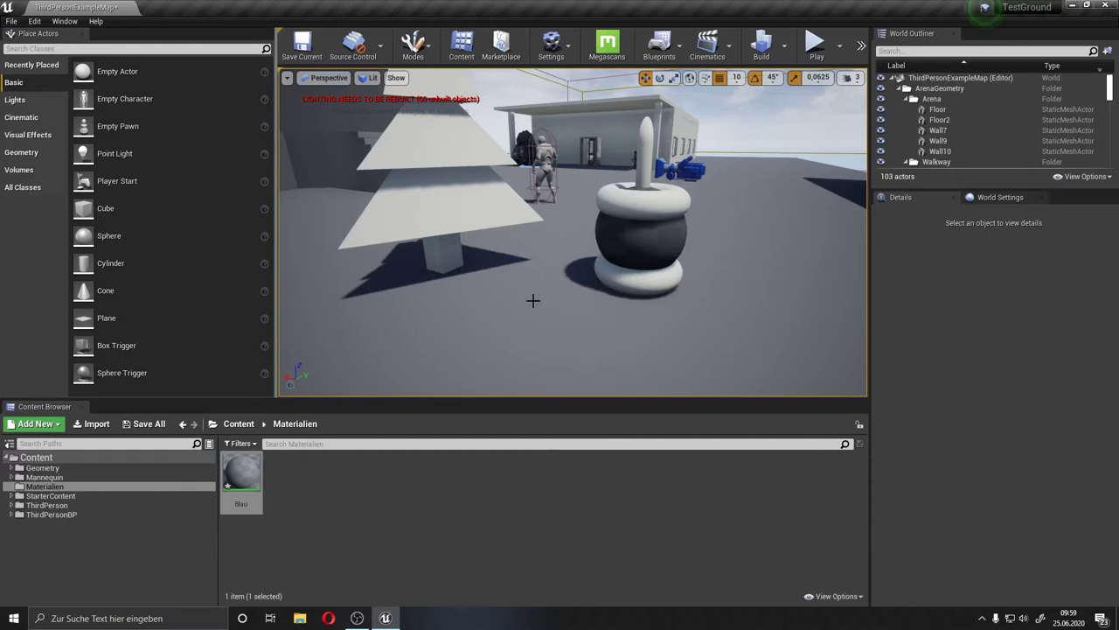
Open Blau in the Material Editor and arrange its window beside the level view.
double_click(241, 472)
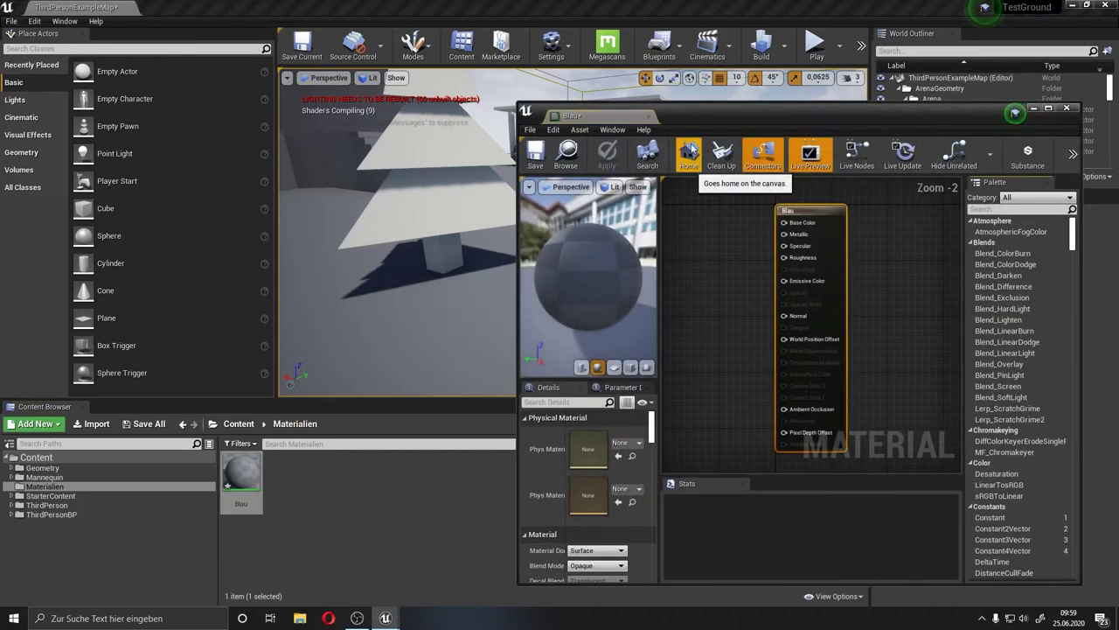
mouse_move(675, 107)
left_mouse_down()
mouse_move(619, 249)
mouse_move(630, 277)
left_mouse_up()
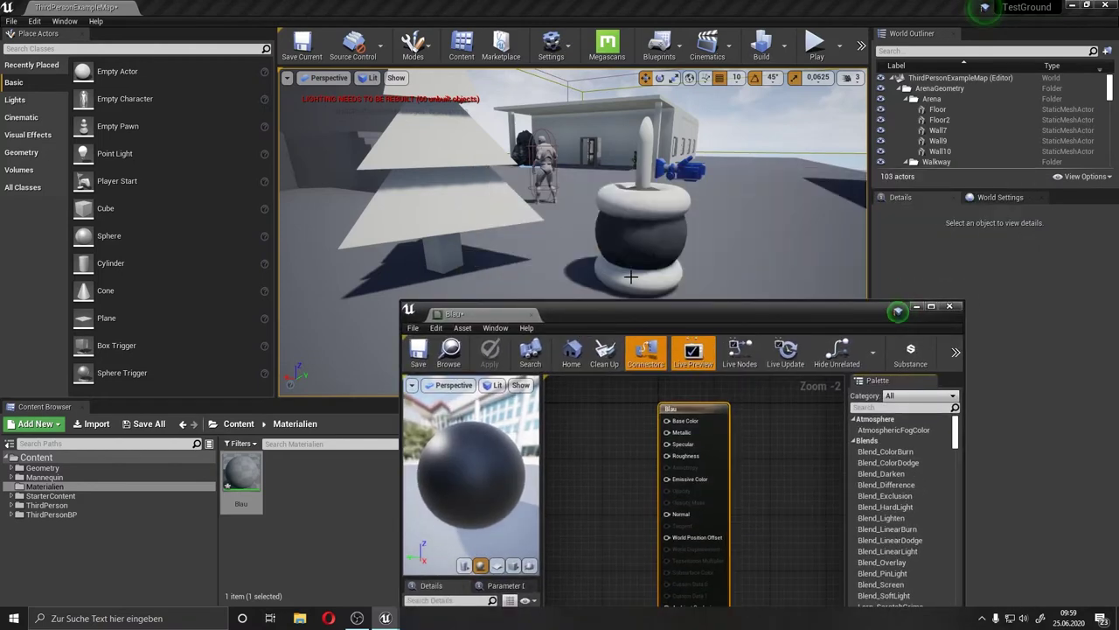
left_click_drag(613, 313, 683, 151)
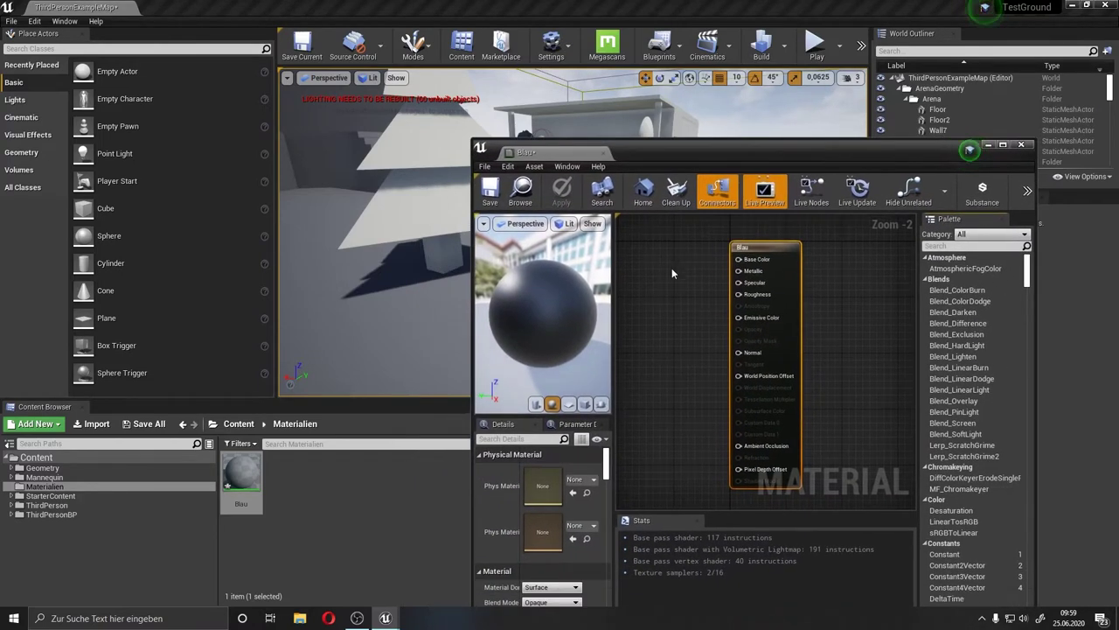
left_click_drag(471, 276, 322, 277)
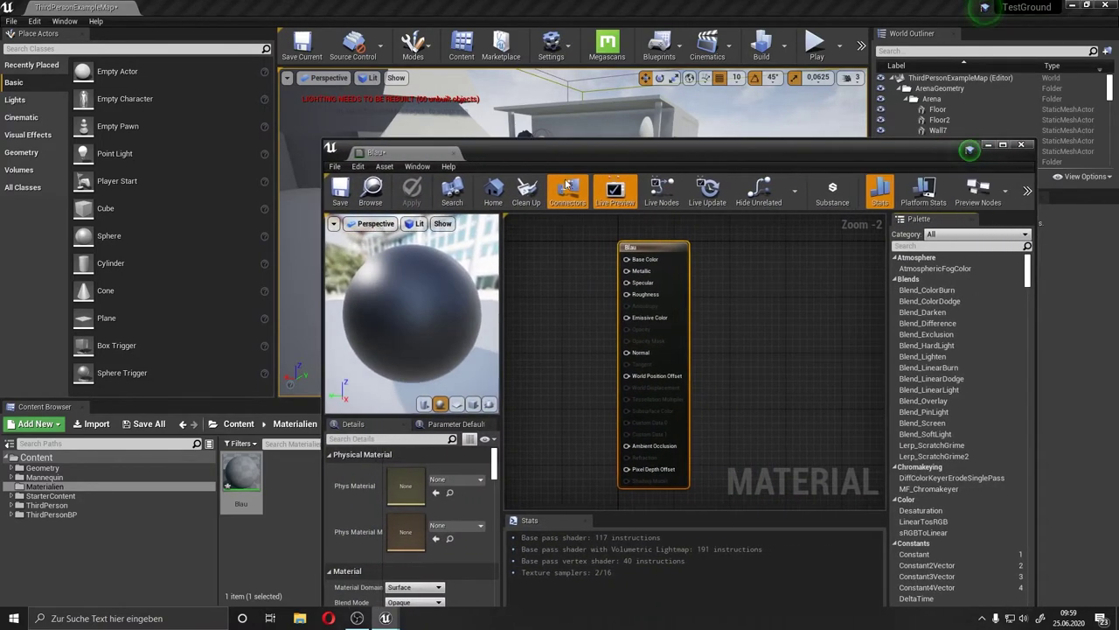
left_click_drag(583, 156, 573, 84)
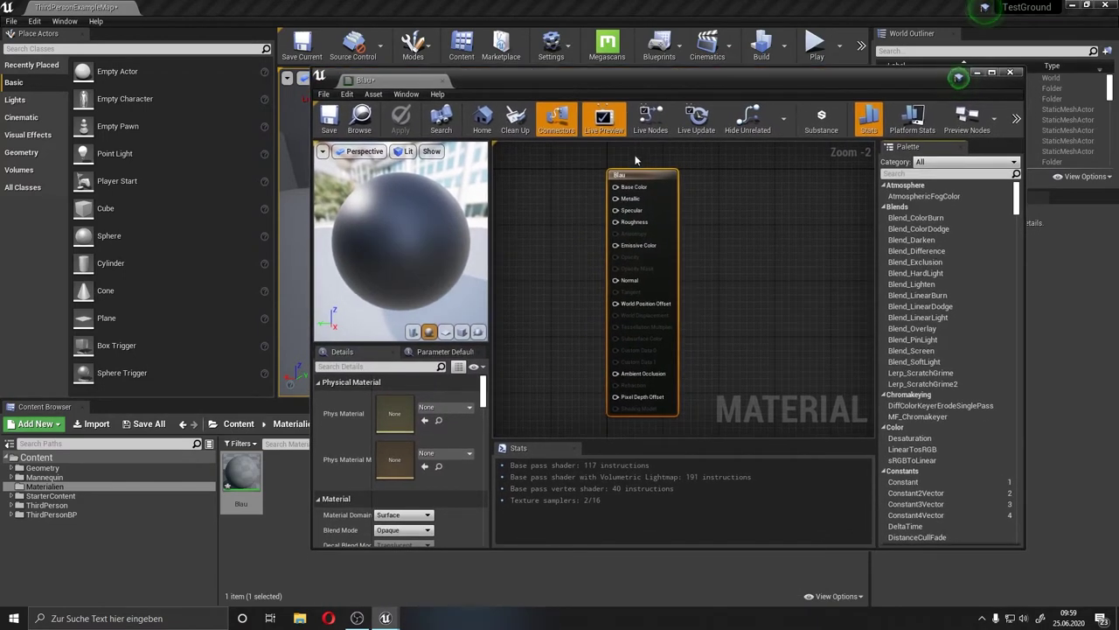
left_click_drag(644, 175, 720, 152)
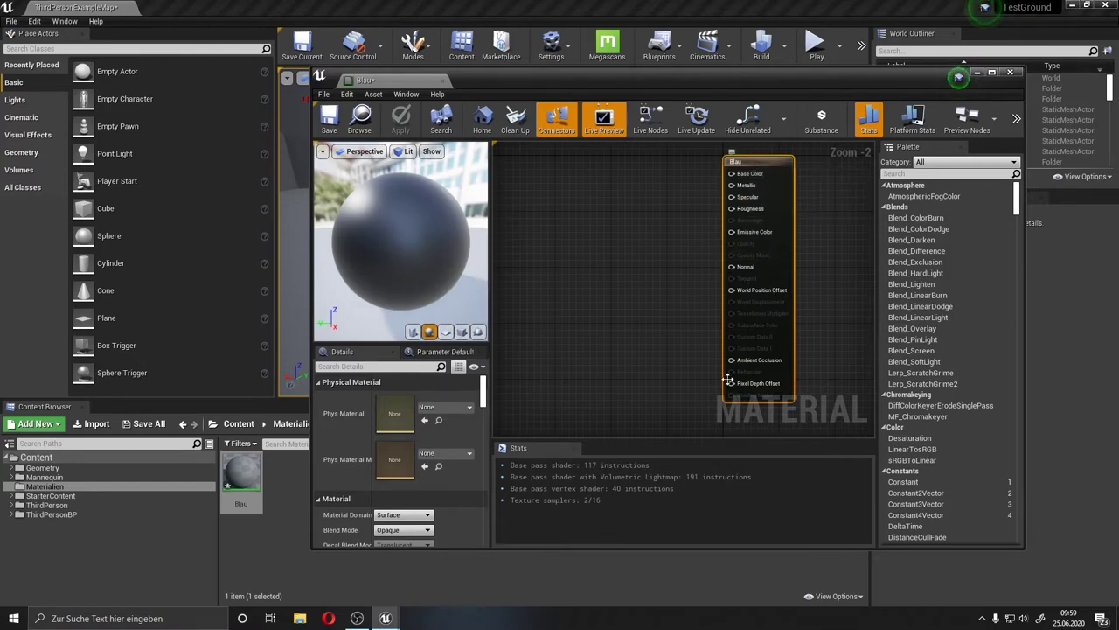
left_click_drag(312, 168, 594, 169)
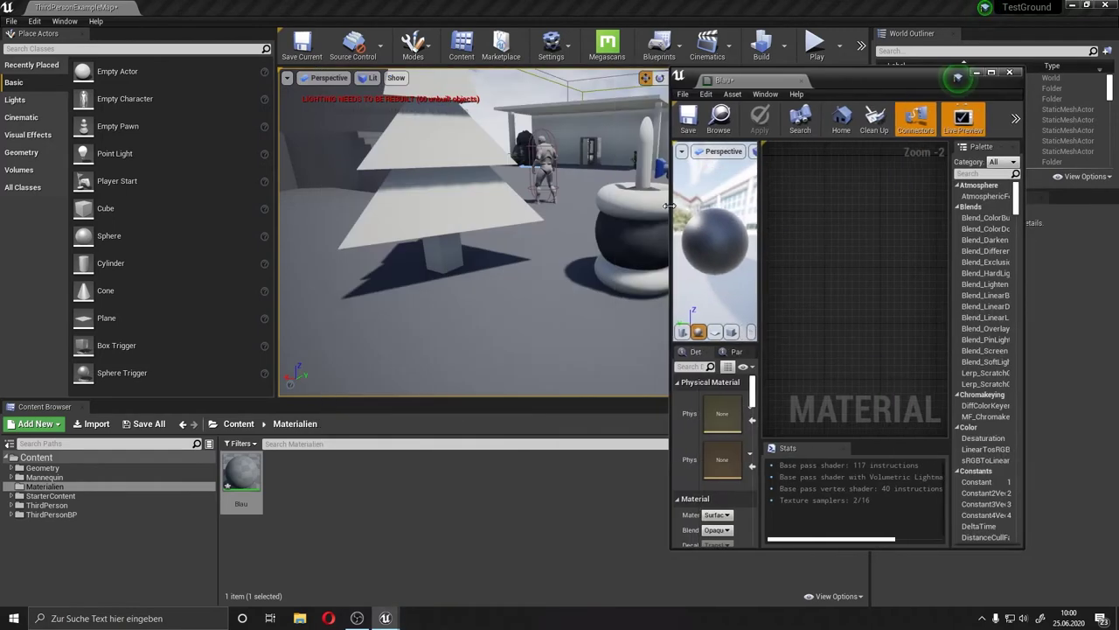
Frame the graph around the Blau result node and leave nothing selected.
left_click_drag(482, 217, 482, 218)
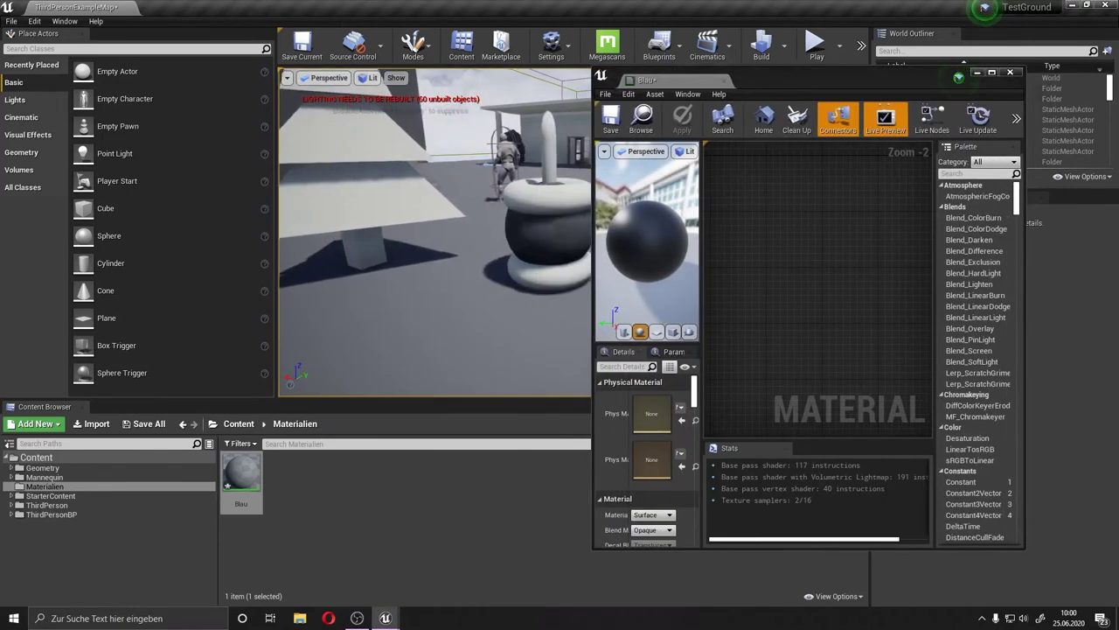
scroll(845, 254, "down", 1)
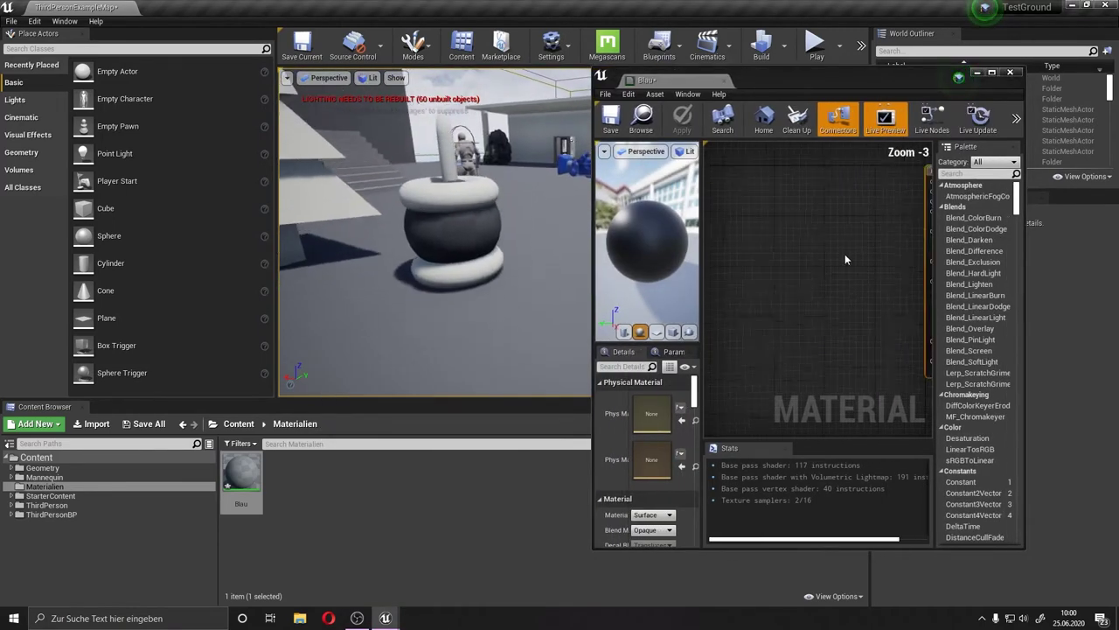
scroll(845, 253, "down", 4)
scroll(847, 252, "up", 2)
scroll(905, 225, "up", 3)
scroll(906, 224, "down", 1)
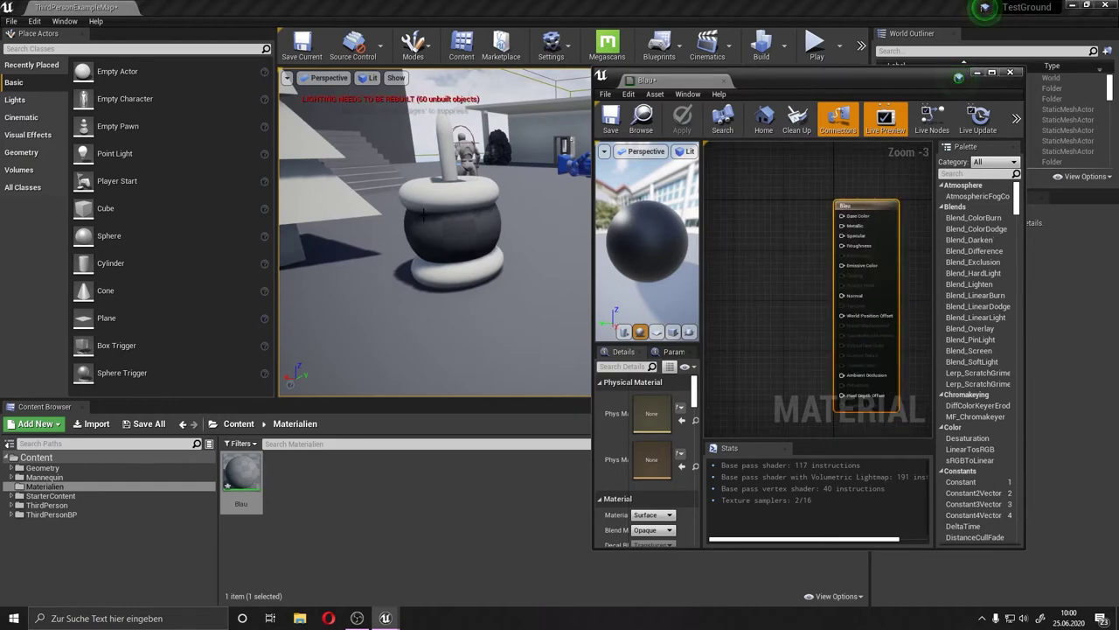
right_click_drag(743, 273, 798, 231)
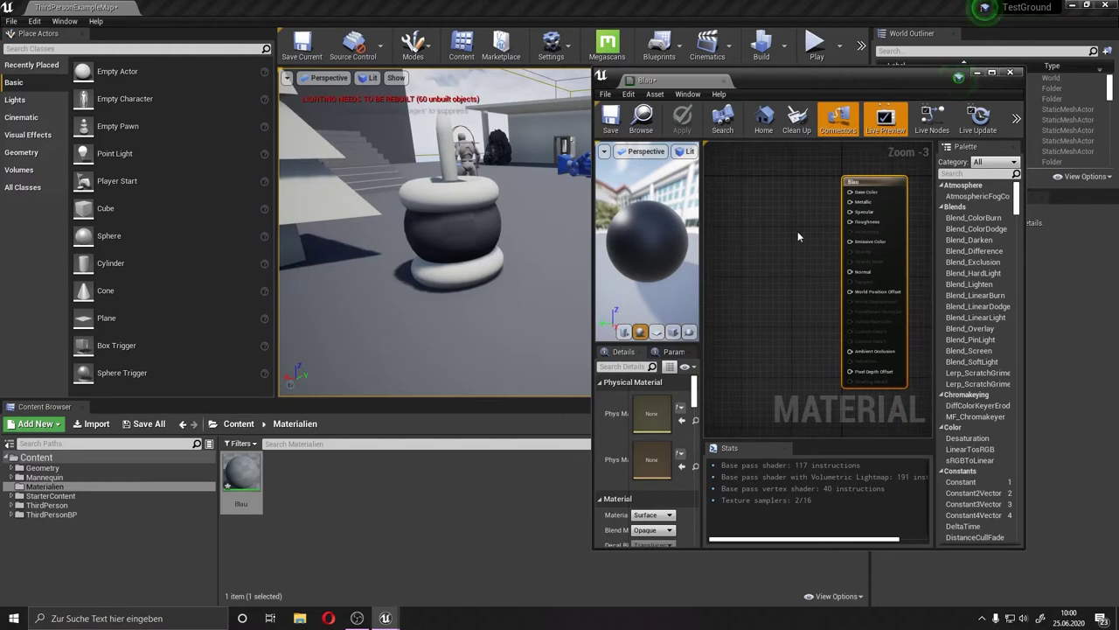
scroll(841, 181, "up", 2)
scroll(842, 181, "up", 1)
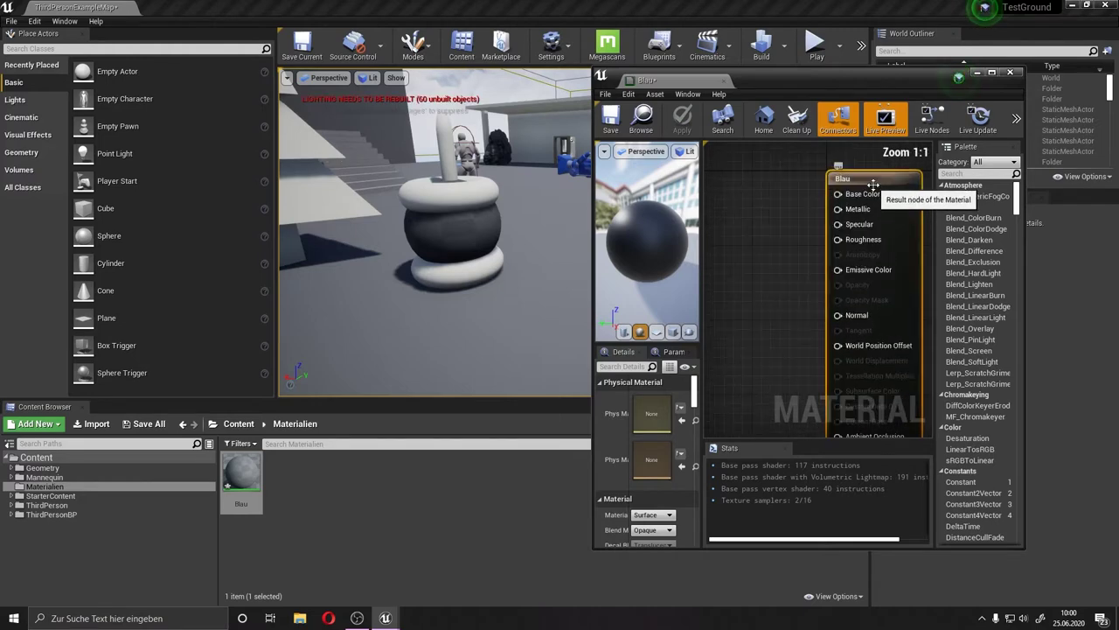
left_click_drag(1026, 236, 1115, 236)
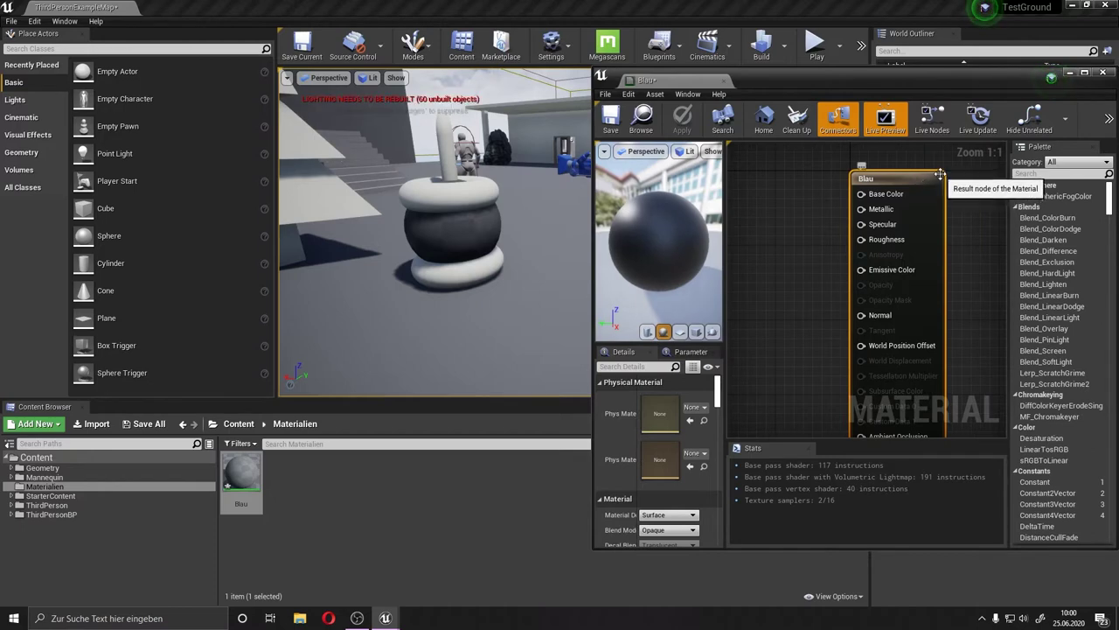
left_click_drag(921, 180, 956, 167)
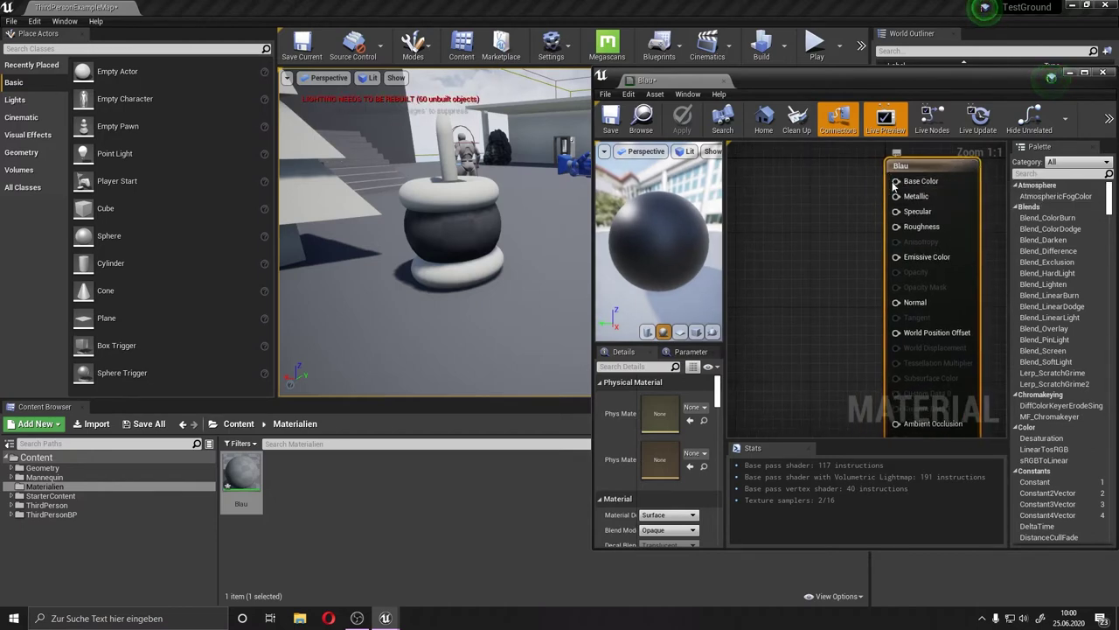
left_click(812, 189)
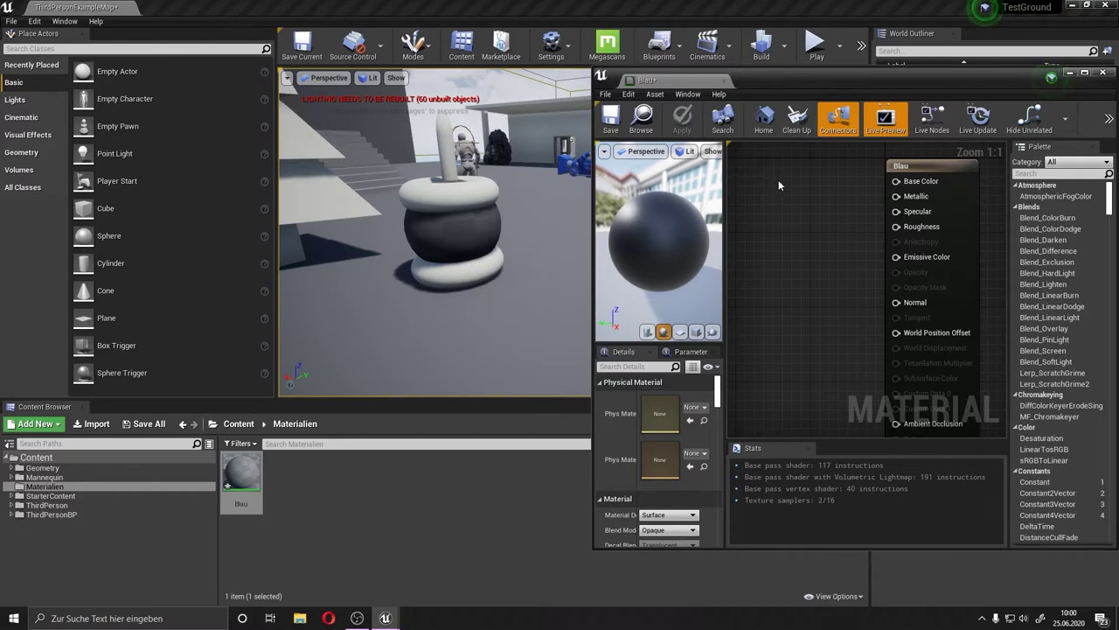
Add a Constant3Vector node and wire it into the Base Color input.
left_click(778, 179)
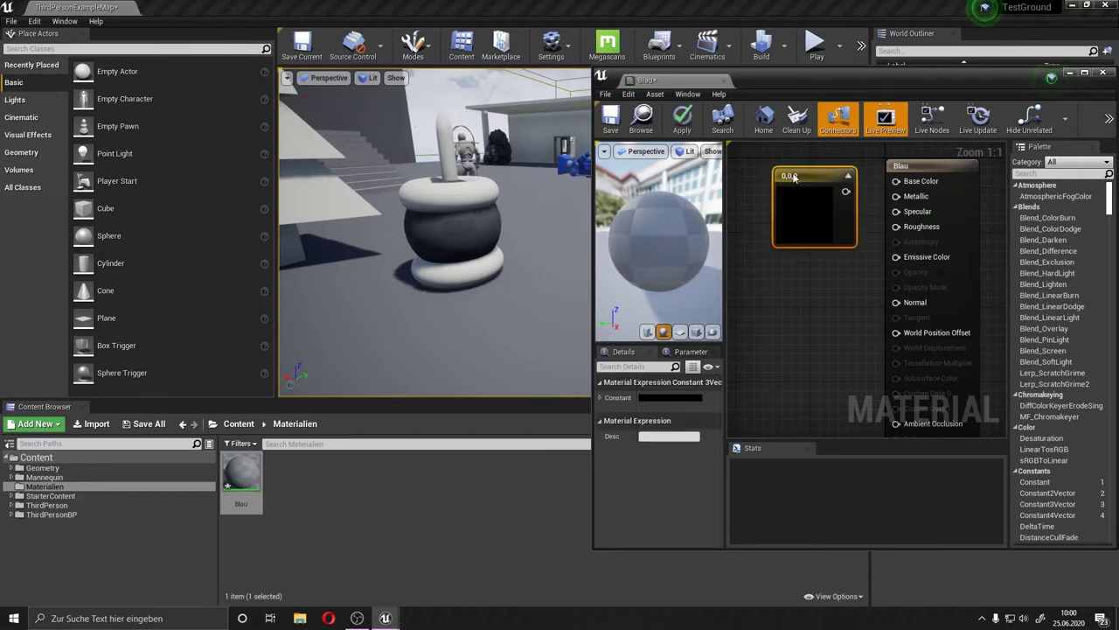
mouse_move(793, 177)
left_mouse_down()
mouse_move(773, 167)
mouse_move(895, 181)
left_mouse_up()
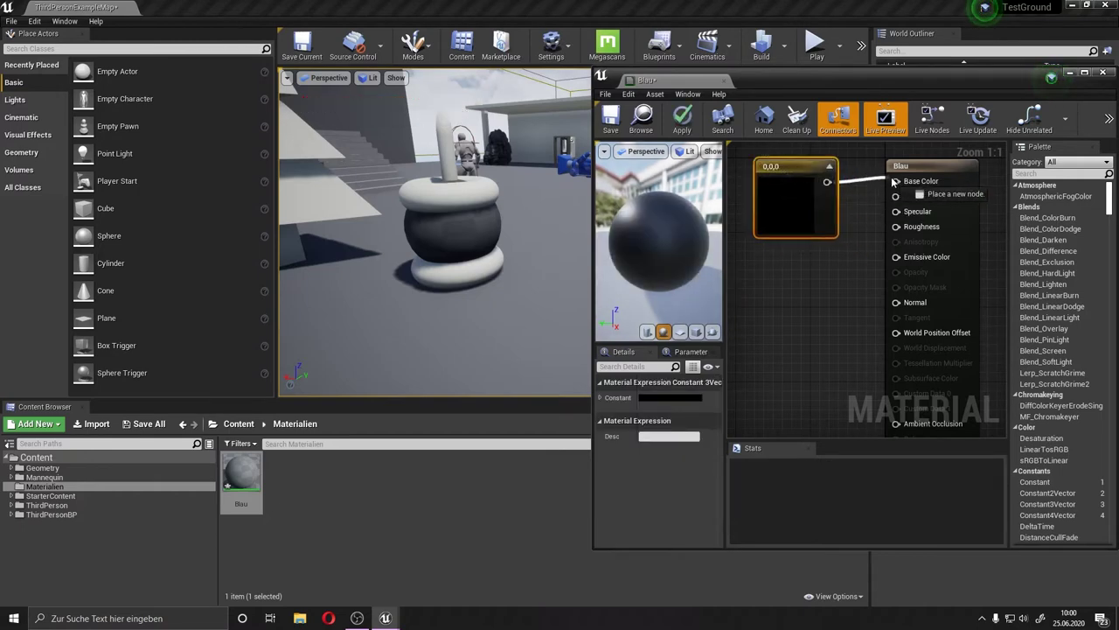
double_click(792, 205)
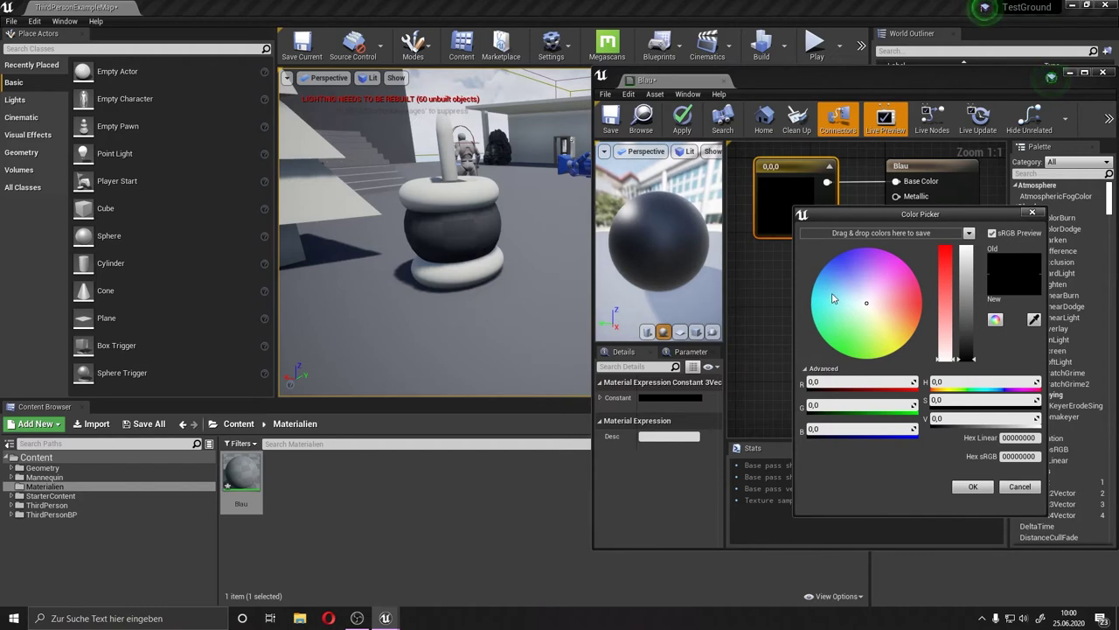
Set the constant's colour to deep blue (0.0921, 0.0355, 0.62) and confirm.
left_click(849, 267)
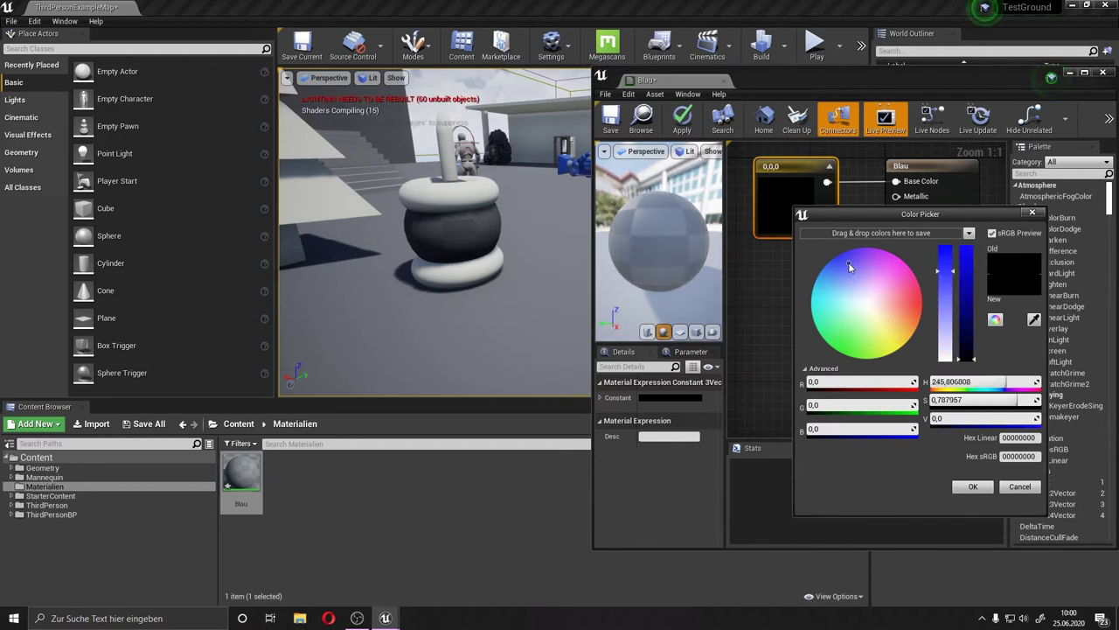
left_click(962, 281)
left_click(945, 300)
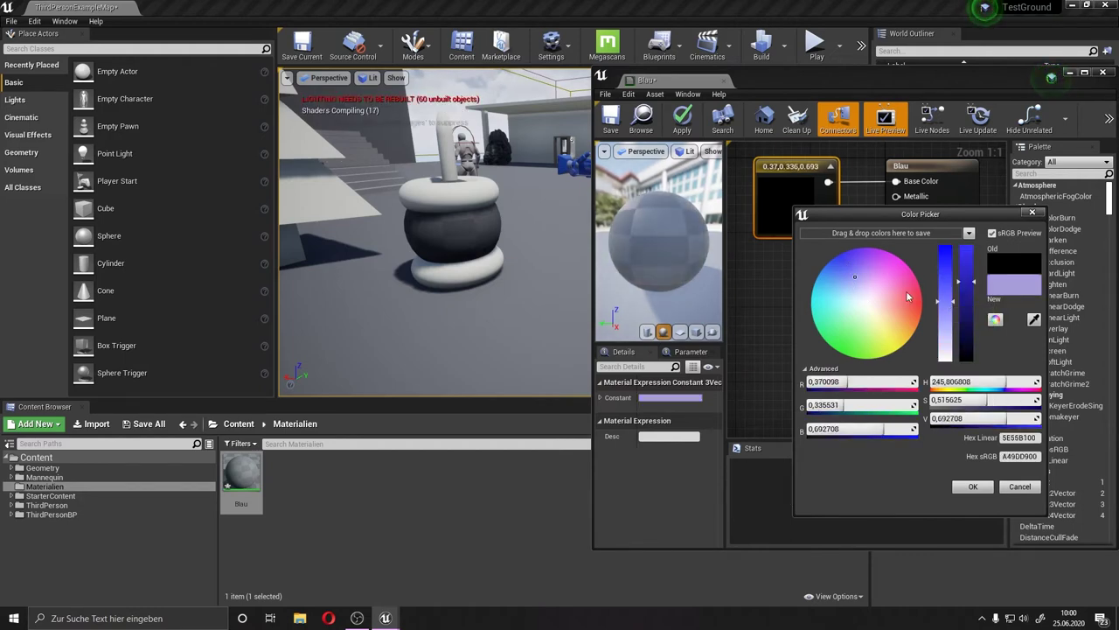
left_click(968, 266)
left_click(968, 264)
left_click(946, 264)
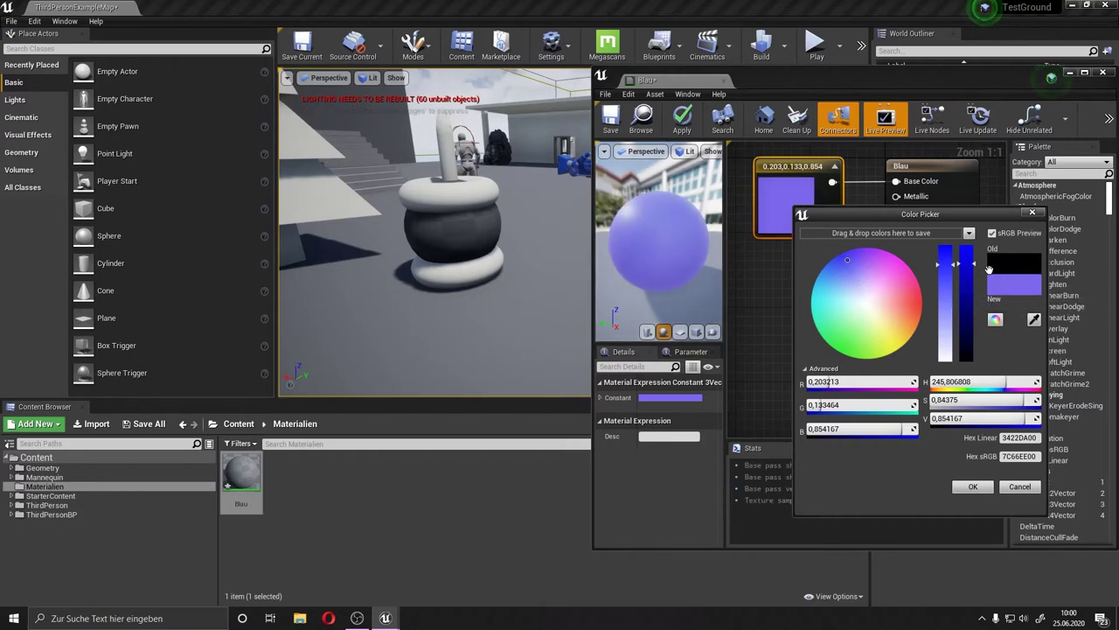
mouse_move(968, 267)
left_mouse_down()
mouse_move(968, 250)
mouse_move(968, 291)
left_mouse_up()
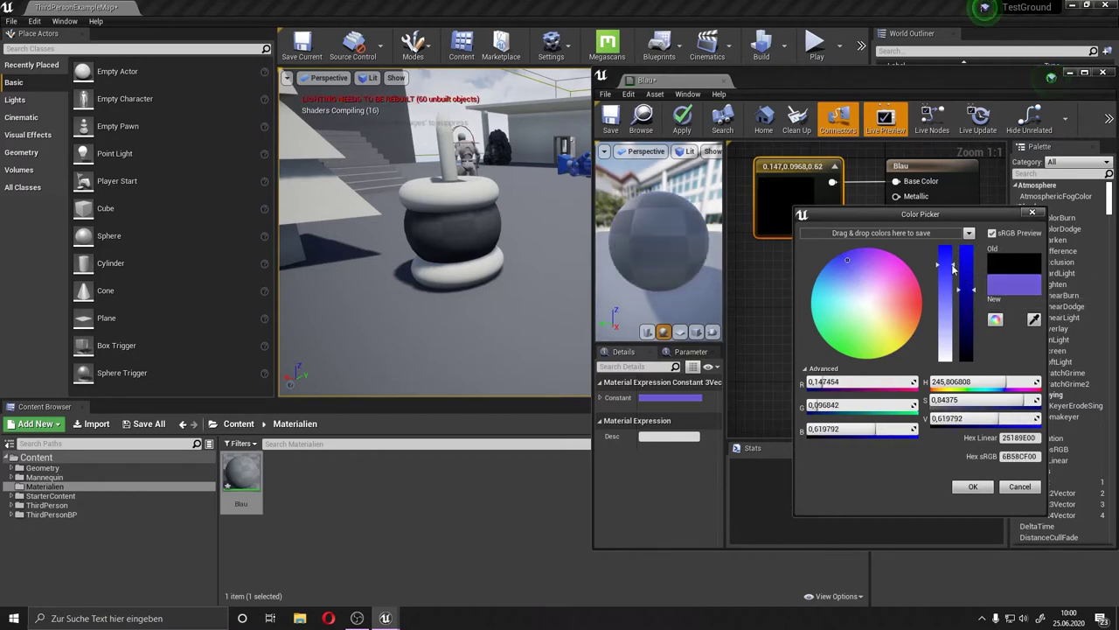
left_click(951, 254)
left_click_drag(951, 253, 951, 255)
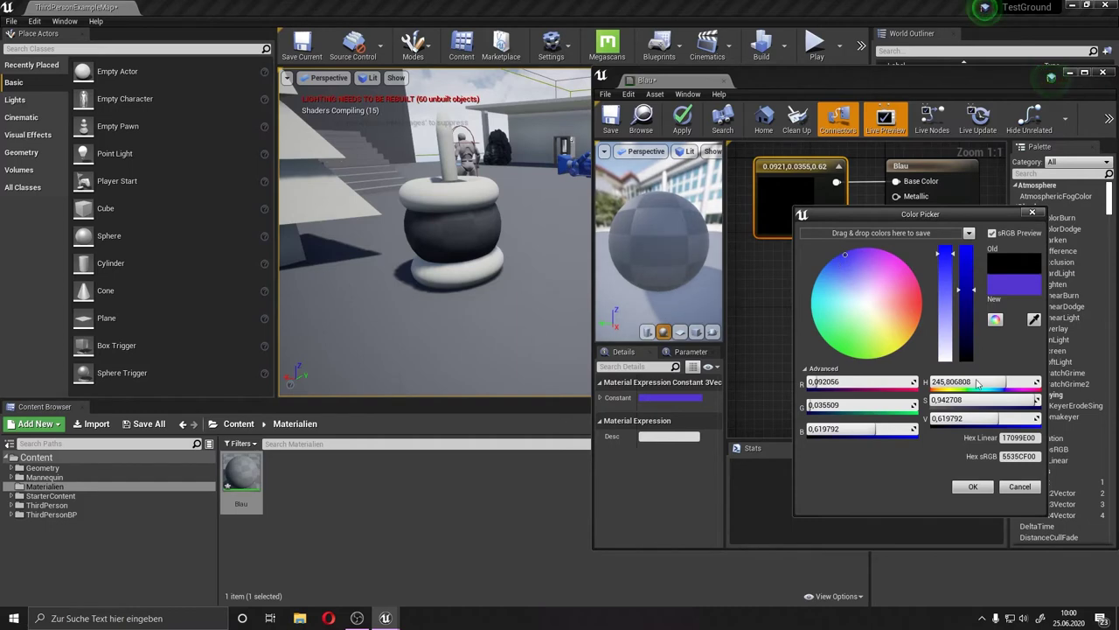
left_click(984, 493)
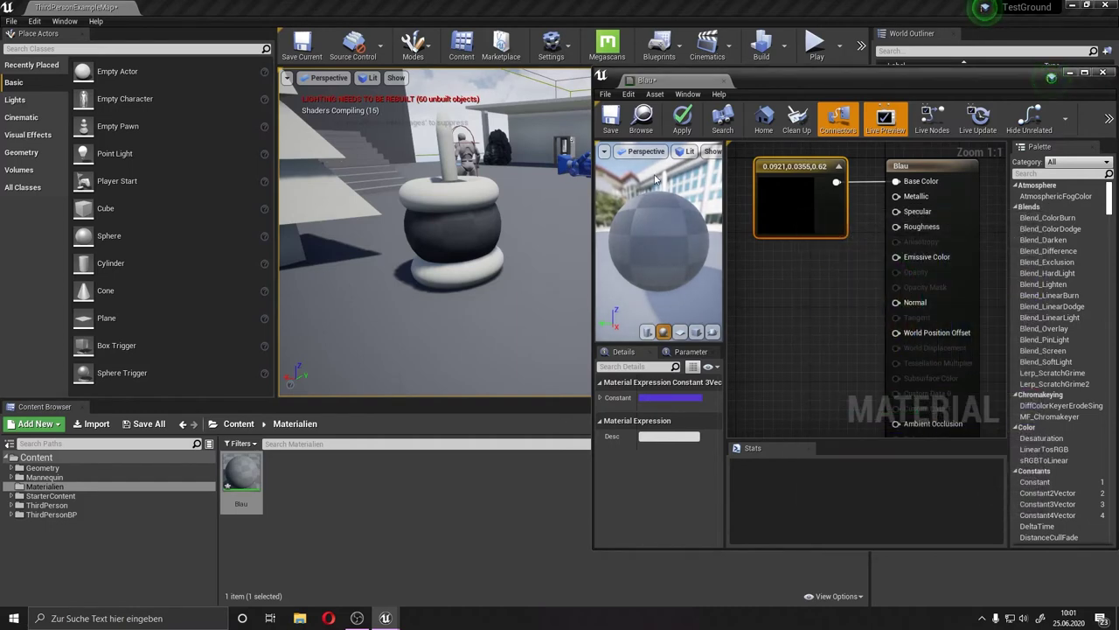
Check the blue preview and save the Blau material.
mouse_move(613, 251)
left_mouse_down()
mouse_move(676, 208)
mouse_move(581, 116)
left_mouse_up()
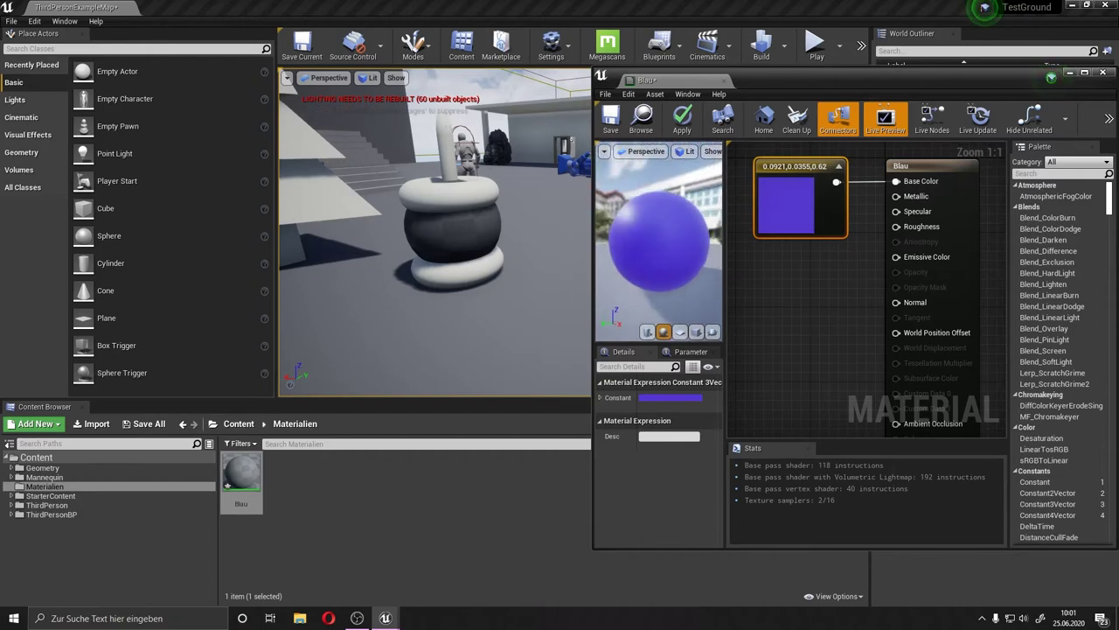
left_click(618, 122)
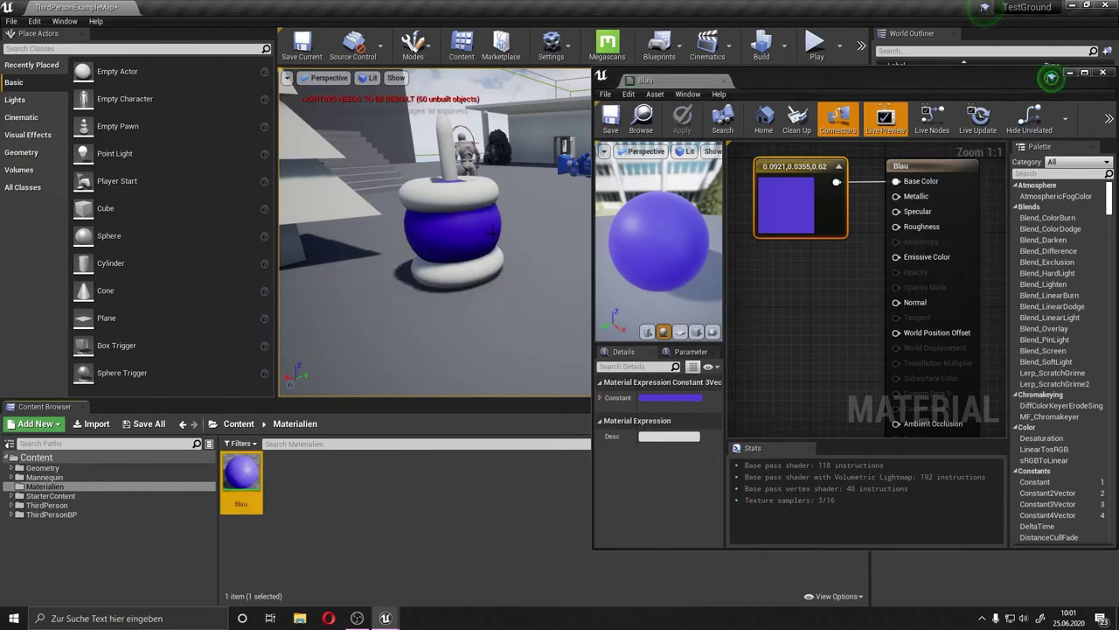
left_click_drag(424, 298, 354, 327)
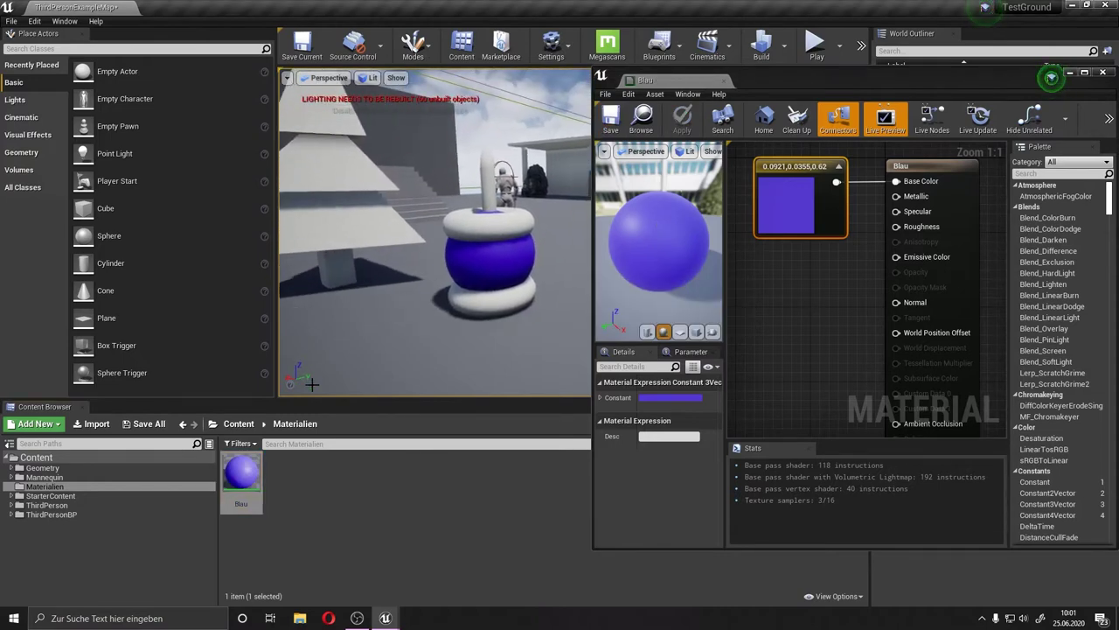
left_click_drag(389, 286, 454, 289)
Apply Blau to the level's ramp, staircase and walls.
mouse_move(242, 476)
left_mouse_down()
mouse_move(289, 336)
mouse_move(370, 210)
mouse_move(385, 219)
mouse_move(385, 263)
left_mouse_up()
left_click_drag(241, 476, 353, 252)
mouse_move(44, 487)
left_mouse_down()
mouse_move(462, 199)
mouse_move(462, 263)
left_mouse_up()
left_click_drag(241, 476, 344, 356)
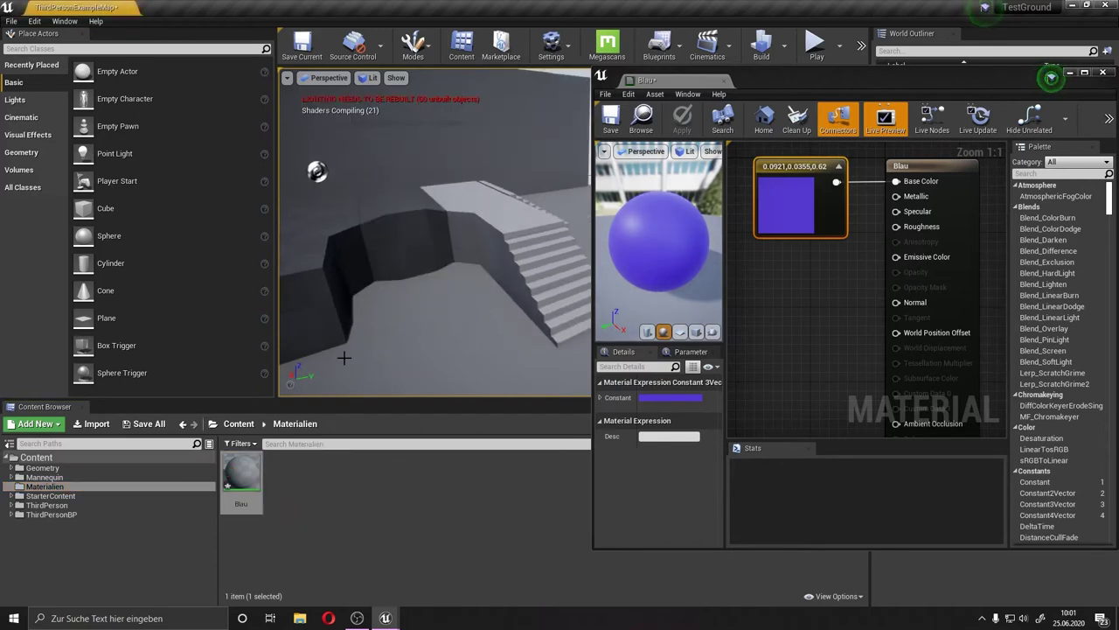
left_click_drag(241, 476, 486, 219)
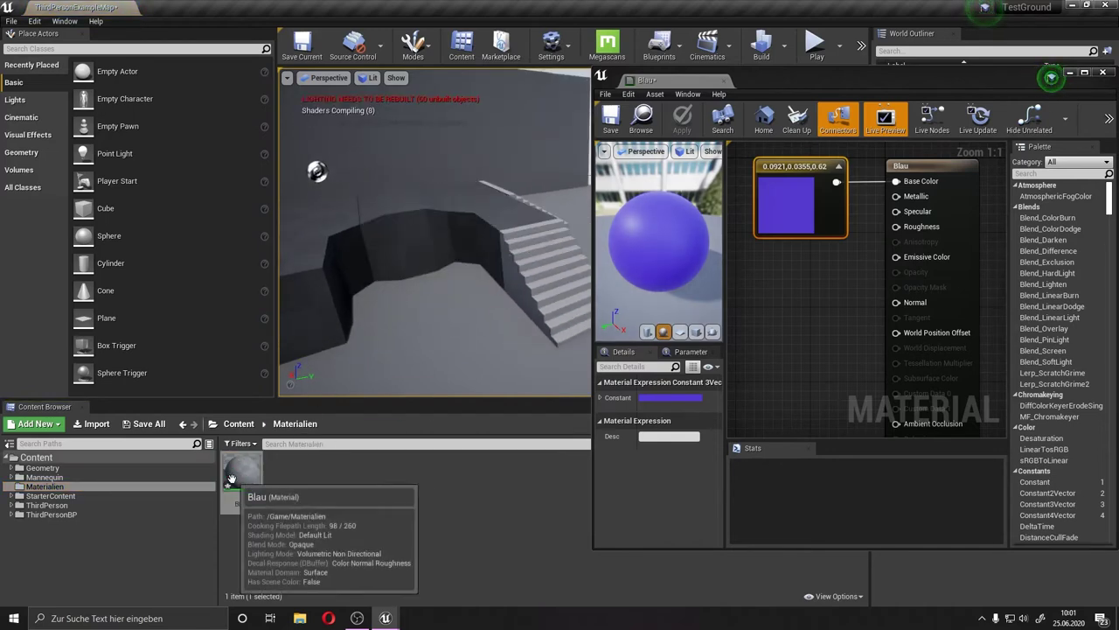
left_click_drag(229, 477, 564, 280)
mouse_move(236, 477)
left_mouse_down()
mouse_move(538, 186)
mouse_move(512, 194)
mouse_move(481, 170)
mouse_move(437, 227)
left_mouse_up()
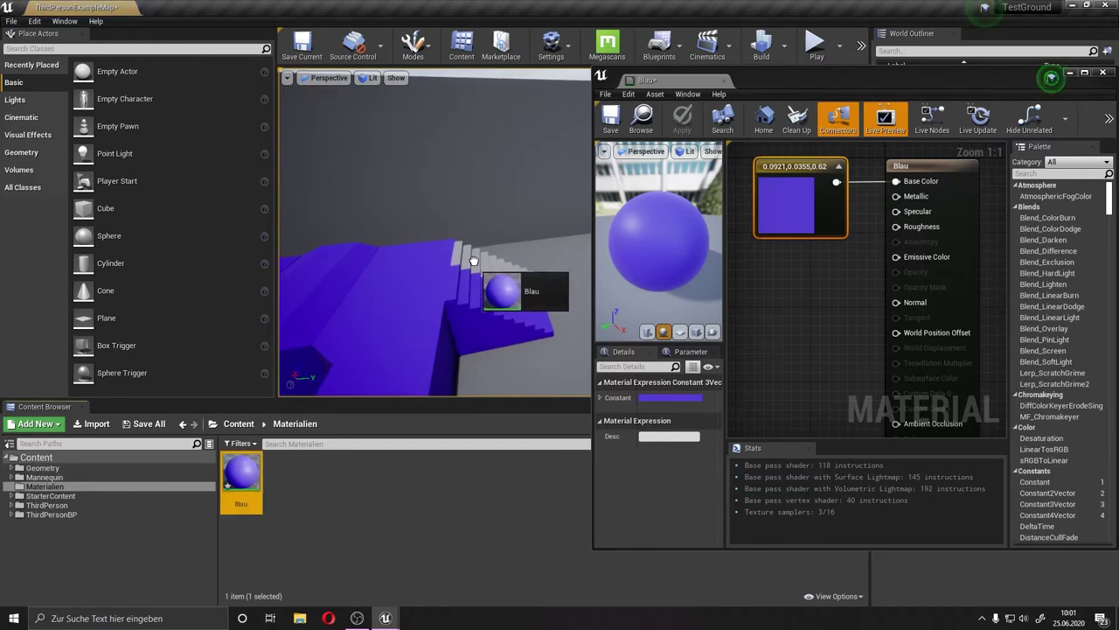
left_click_drag(242, 472, 485, 278)
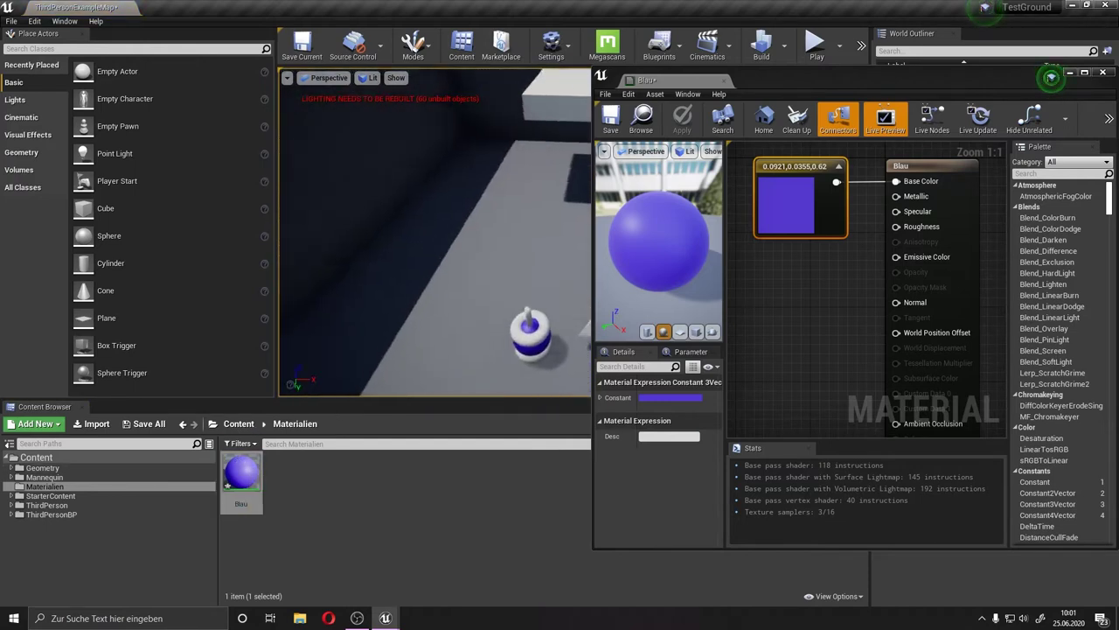
left_click_drag(434, 233, 434, 233)
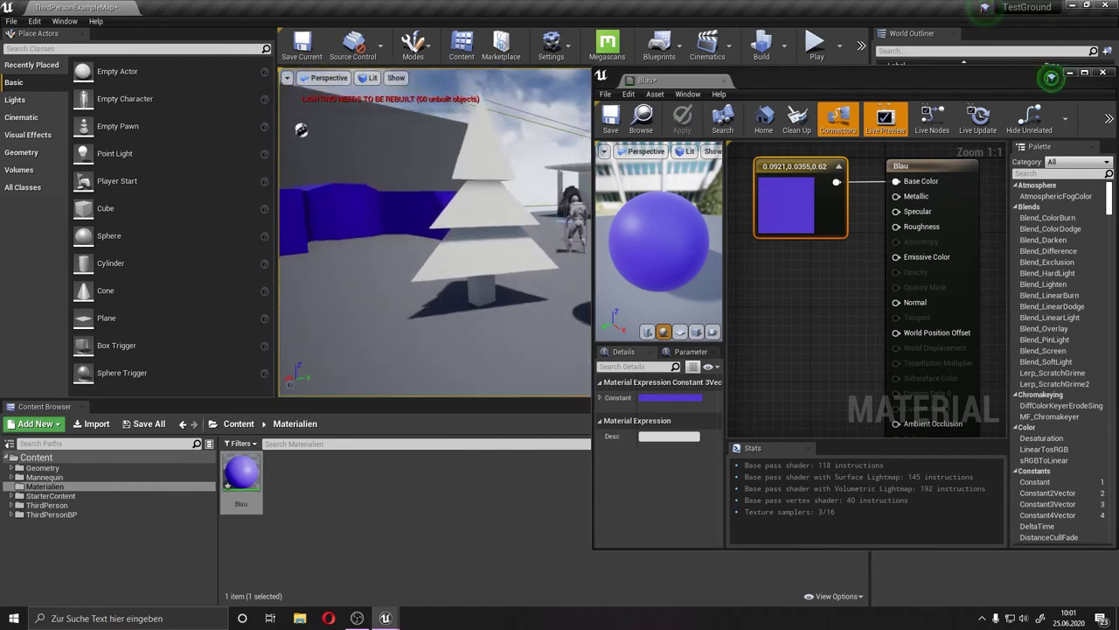
left_click_drag(435, 233, 474, 260)
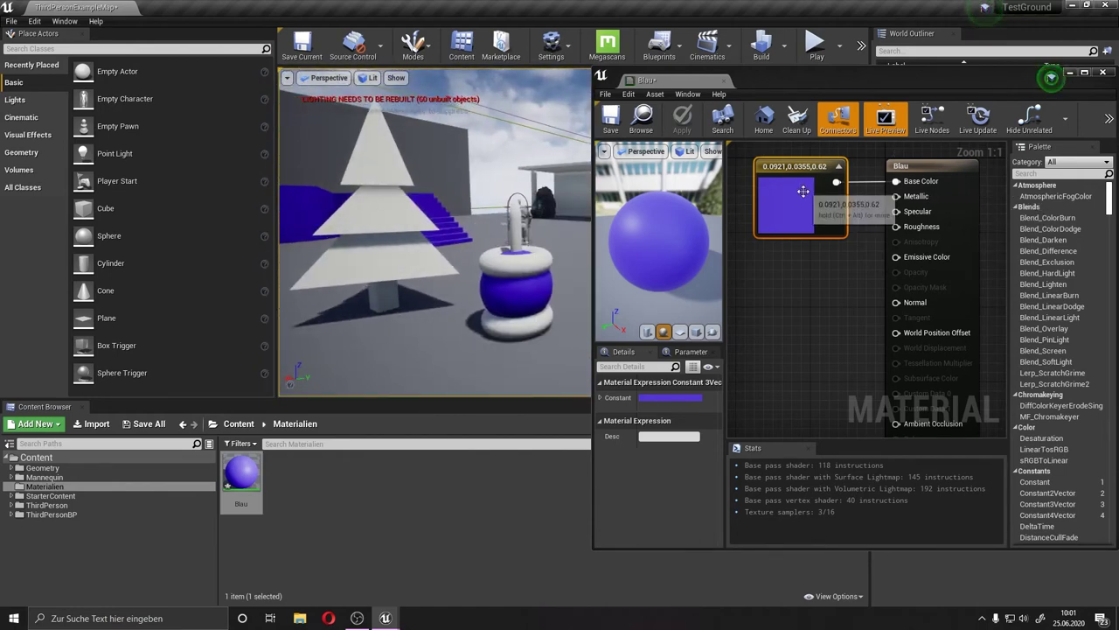
scroll(803, 223, "down", 2)
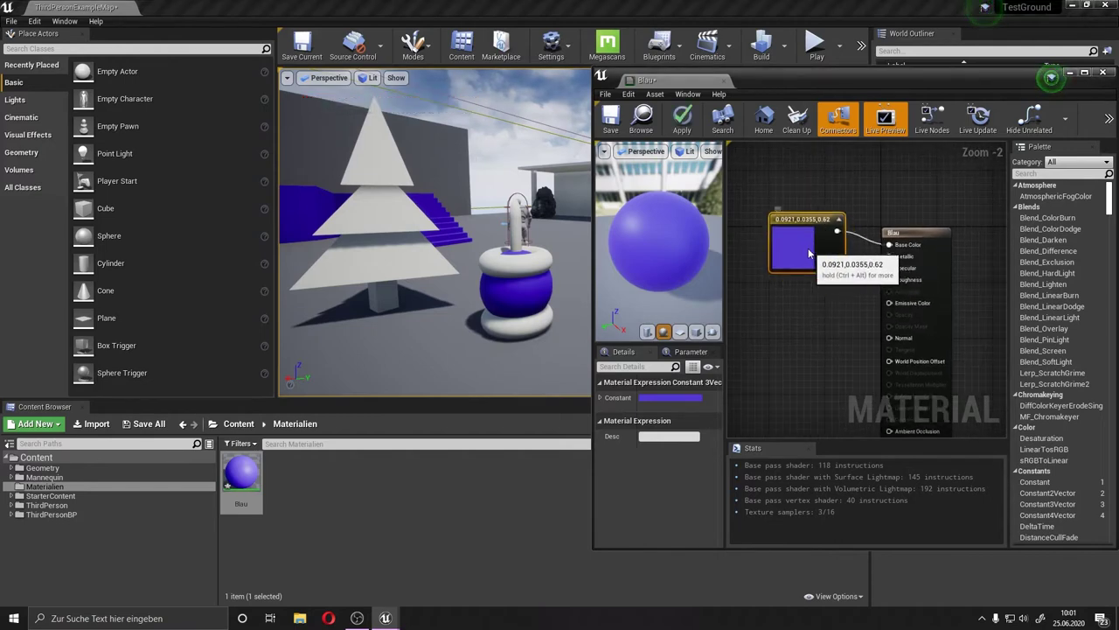
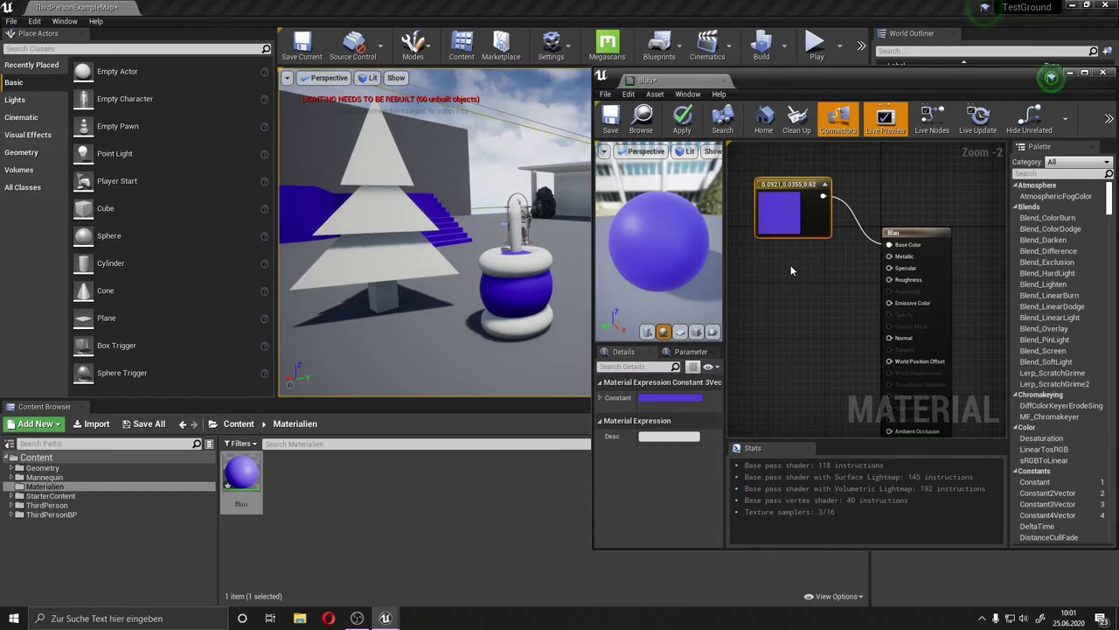
Add a Constant node with value 1 and wire it into Blau's Metallic input.
left_click(791, 270)
left_click_drag(798, 273, 900, 258)
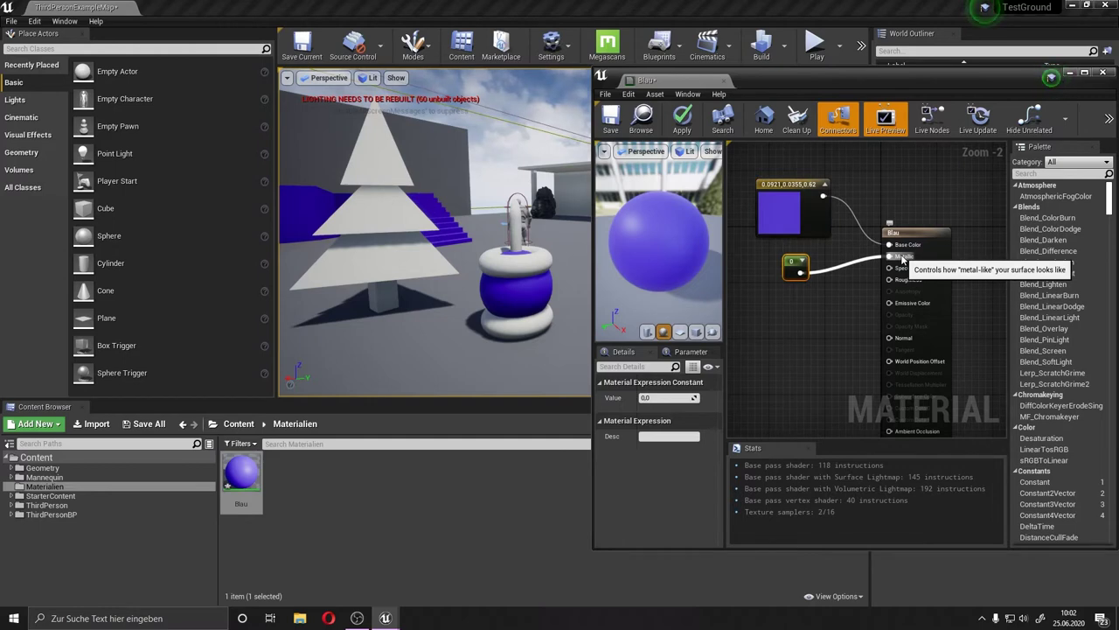
left_click_drag(795, 285, 796, 278)
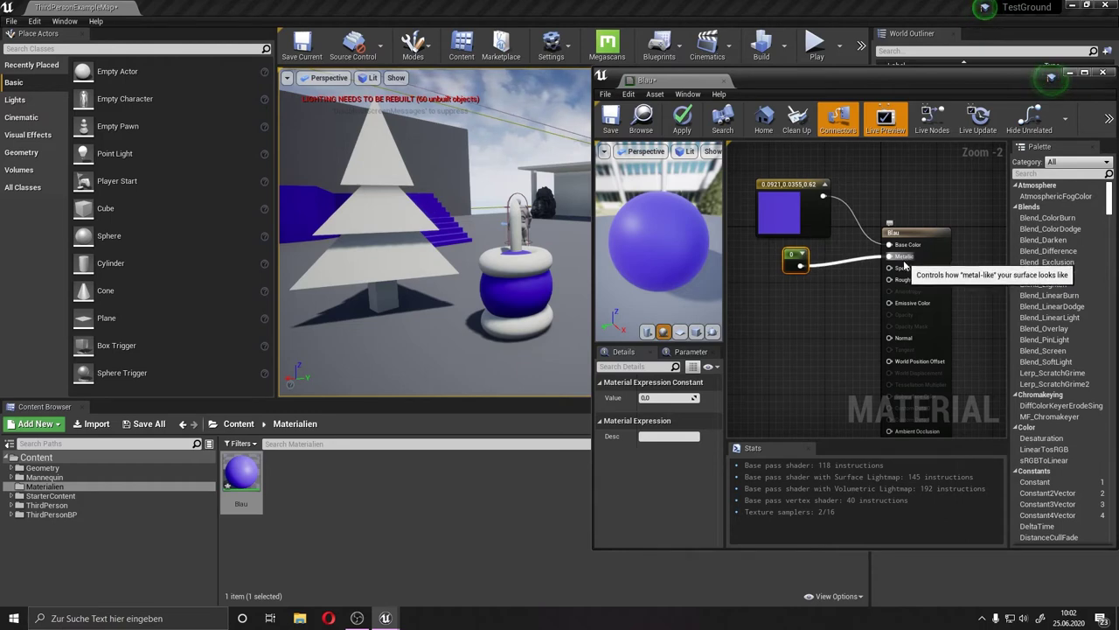
left_click(663, 398)
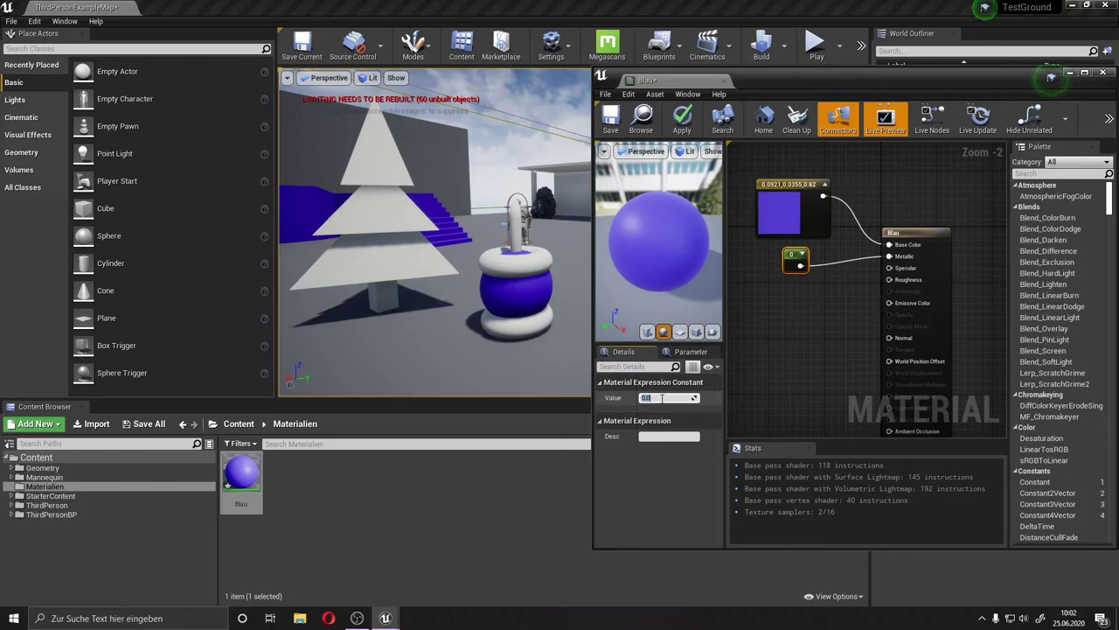
type("1")
key("Return")
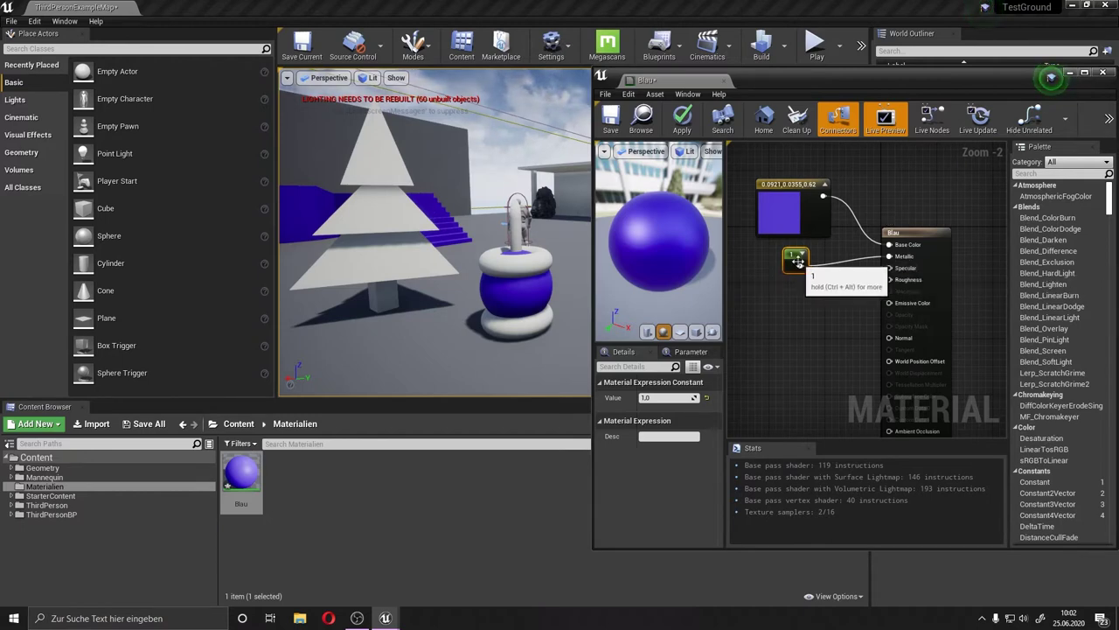
left_click_drag(788, 259, 767, 255)
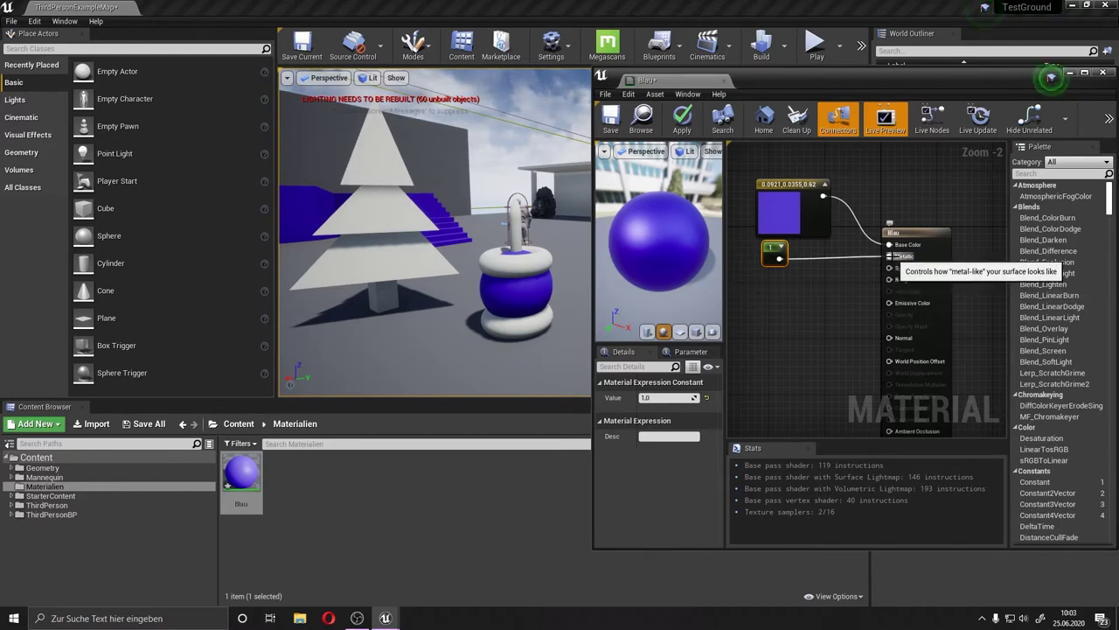
left_click(791, 285)
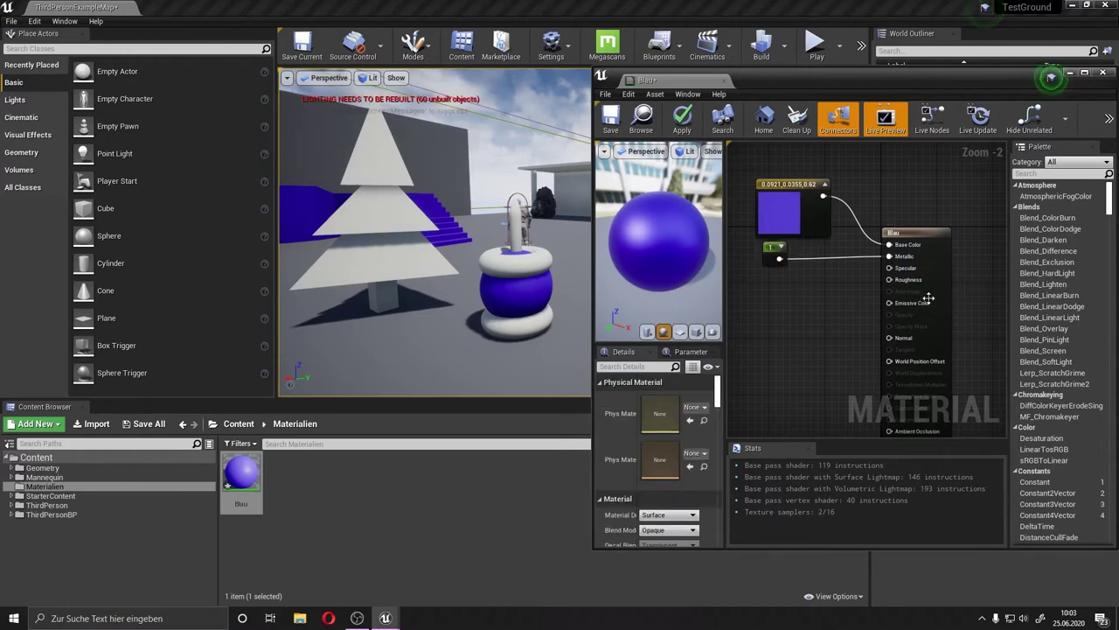
Wire a second Constant into Roughness and set its value to 0.
left_click(783, 290)
left_click_drag(792, 298, 896, 280)
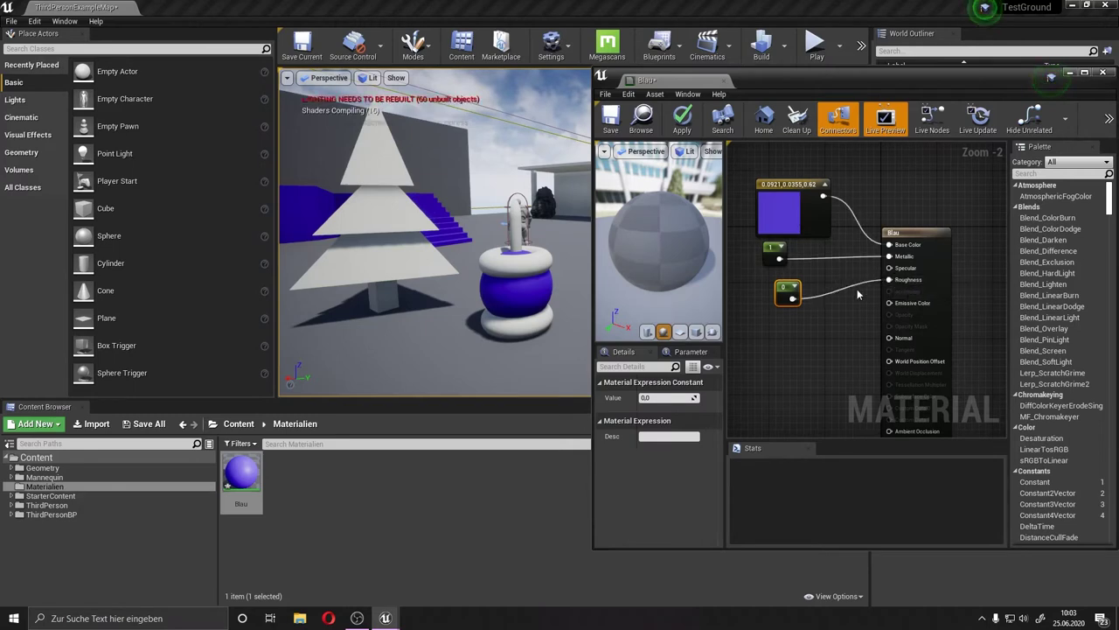
left_click(664, 399)
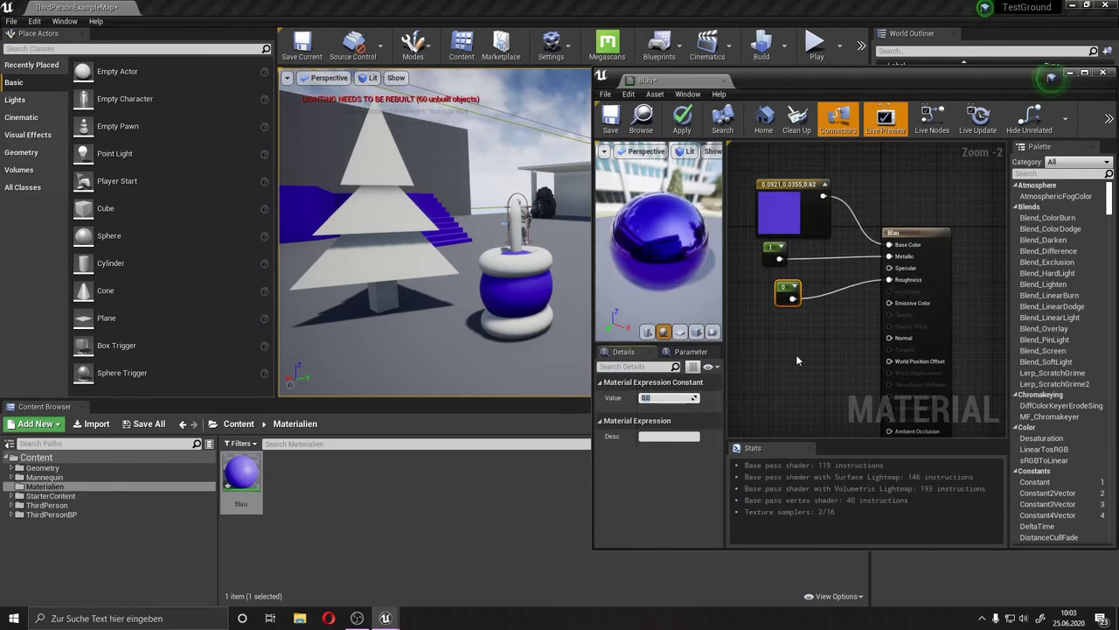
type("1")
key("Return")
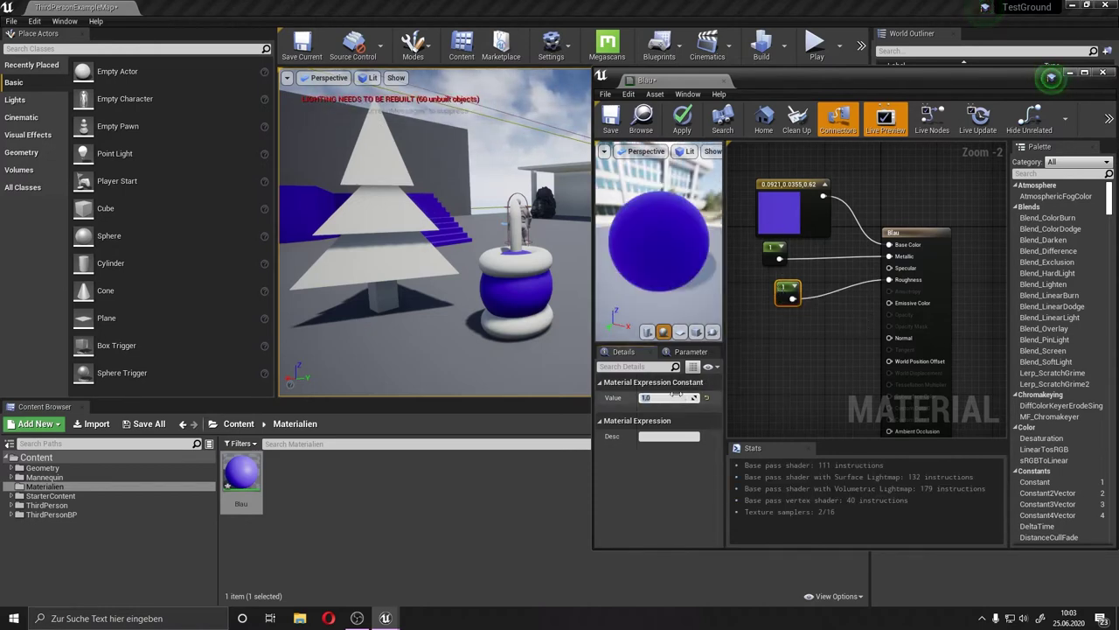
type("0")
key("Return")
left_click(780, 208)
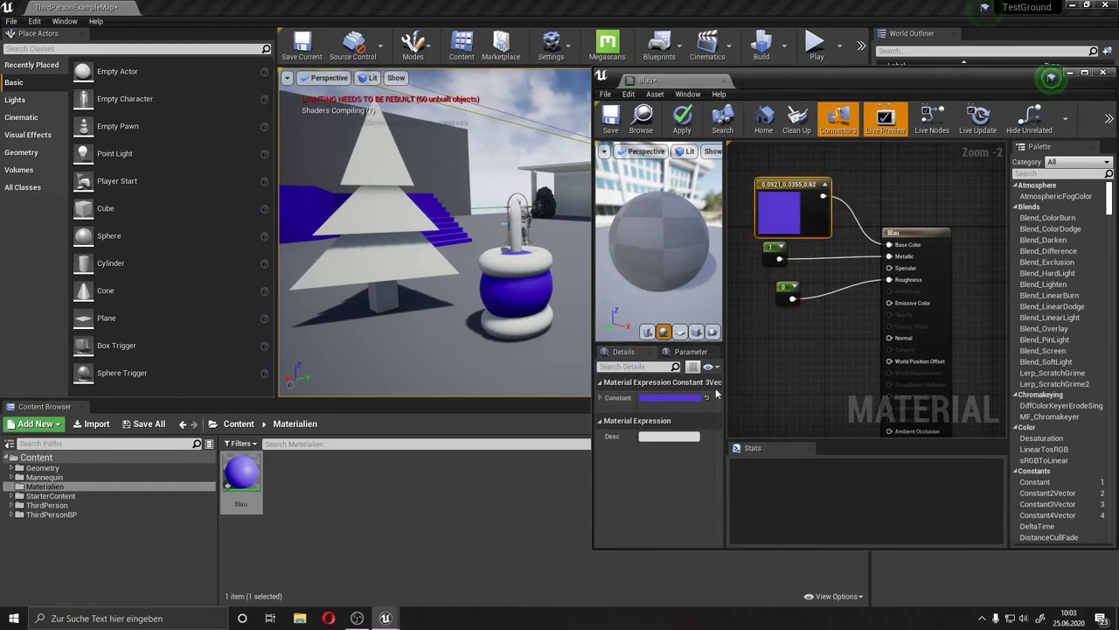
Set the Base Color constant to white and save the Blau material.
left_click(682, 398)
mouse_move(835, 393)
left_mouse_down()
mouse_move(837, 470)
mouse_move(853, 339)
left_mouse_up()
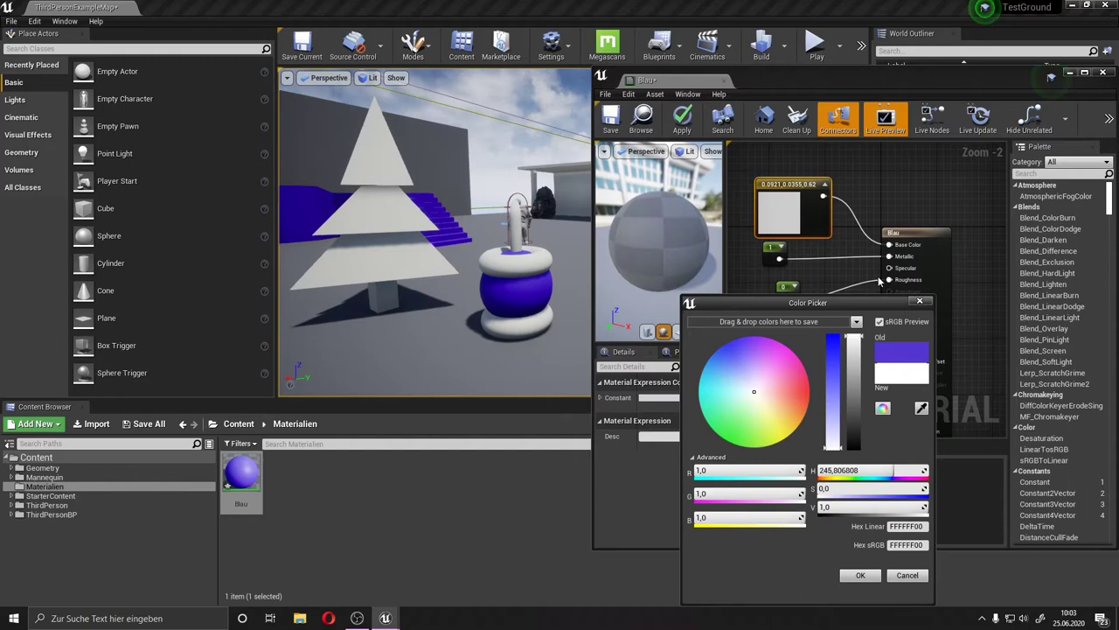
left_click(860, 574)
left_click_drag(604, 249, 665, 254)
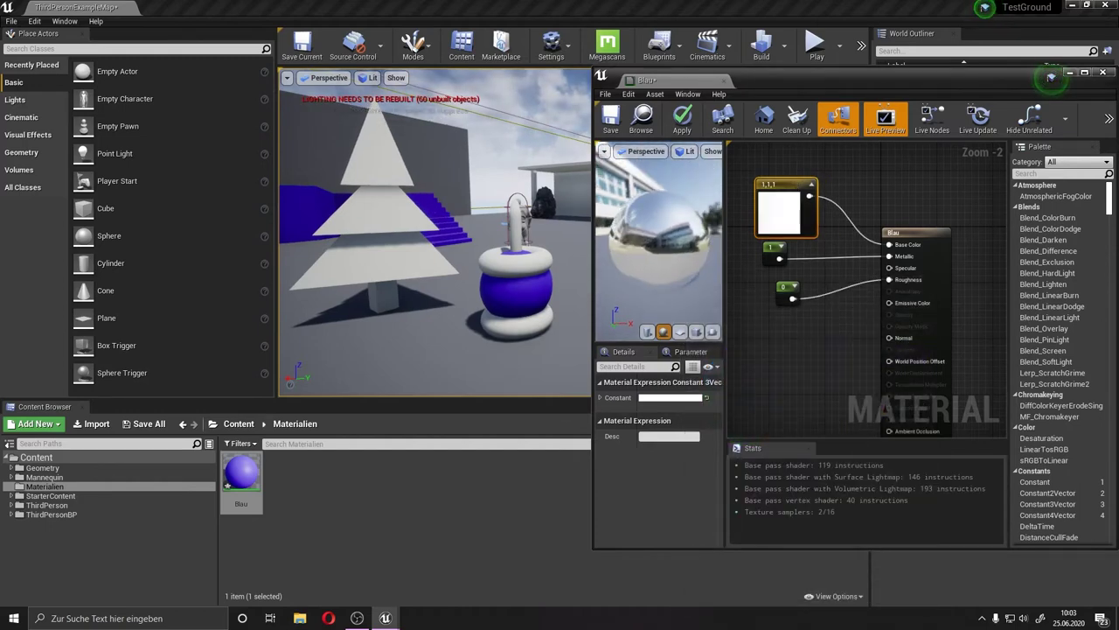
left_click(610, 128)
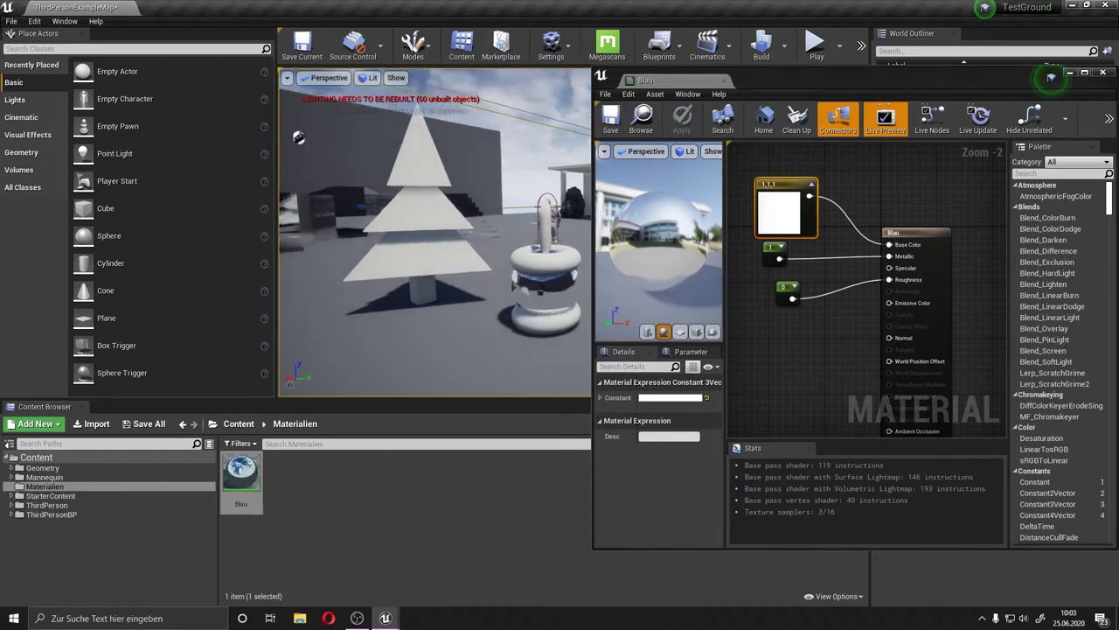
Change the Base Color to a blue-purple hue (0.129, 0.0687, 0.583).
mouse_move(512, 309)
right_mouse_down()
mouse_move(472, 306)
mouse_move(490, 302)
right_mouse_up()
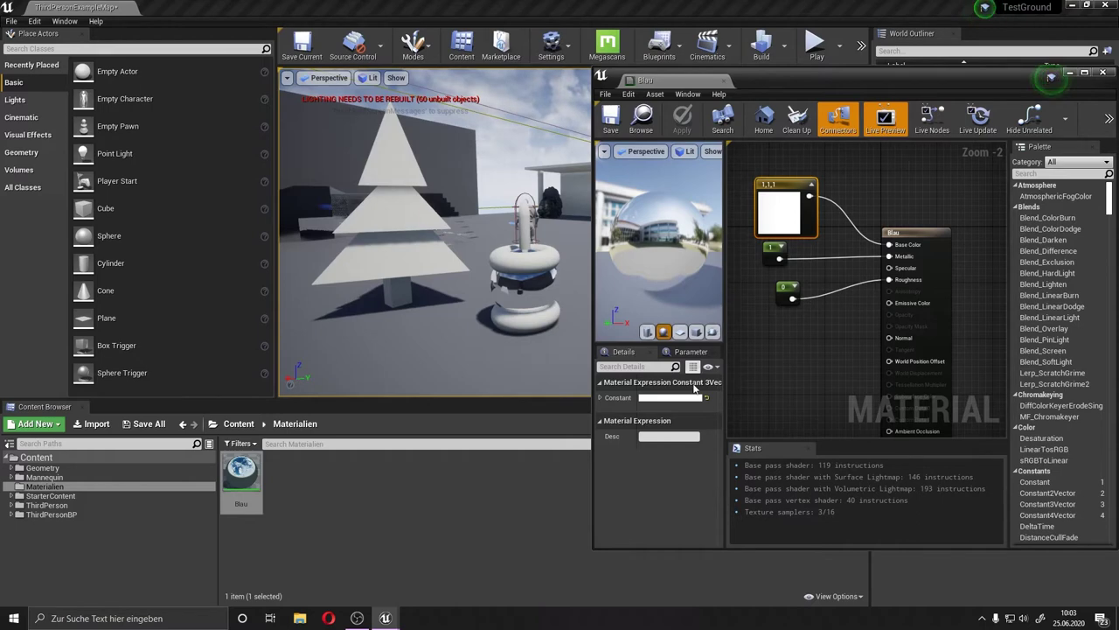
left_click(670, 397)
left_click_drag(736, 374, 731, 347)
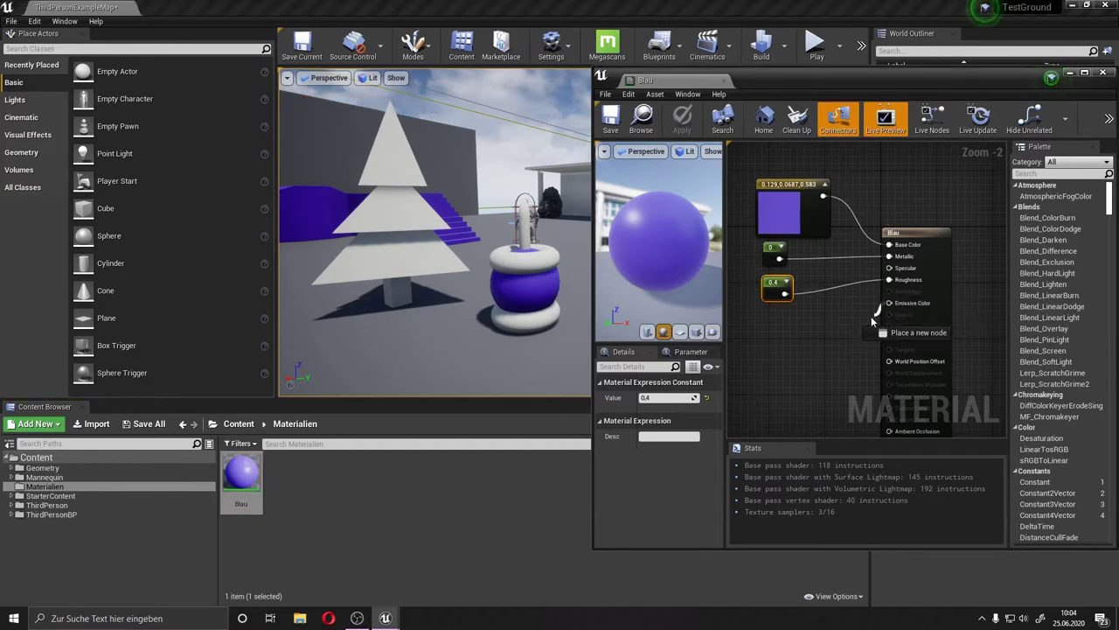
Fly the level camera toward the statue and select its upper white ring.
left_click_drag(890, 302, 864, 316)
left_click(846, 304)
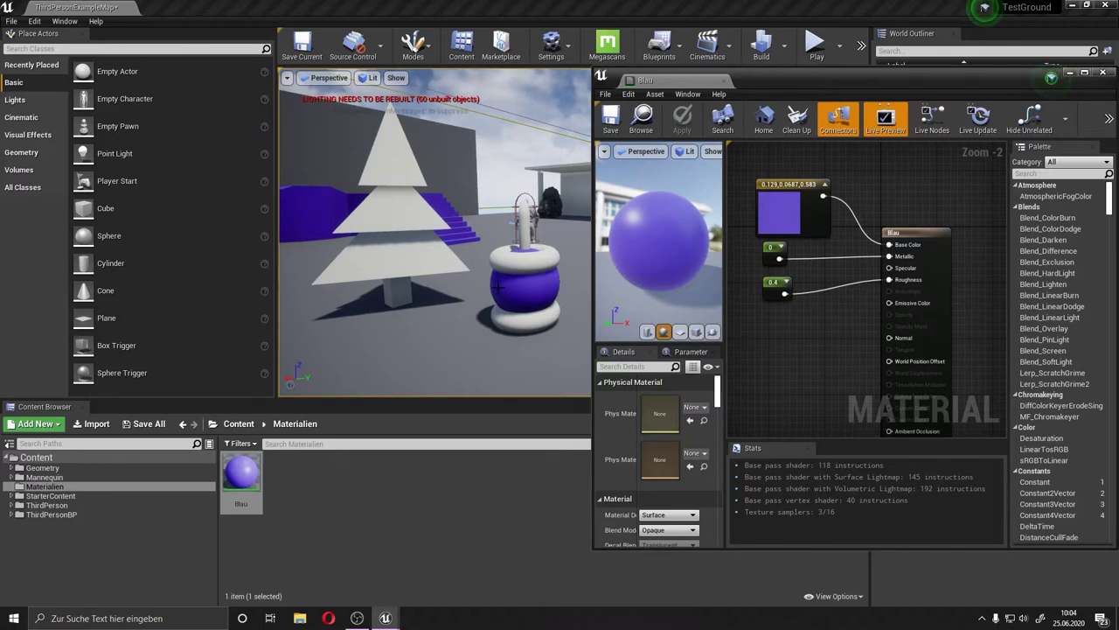
mouse_move(499, 287)
right_mouse_down()
mouse_move(455, 262)
mouse_move(420, 262)
right_mouse_up()
right_click_drag(344, 267, 411, 254)
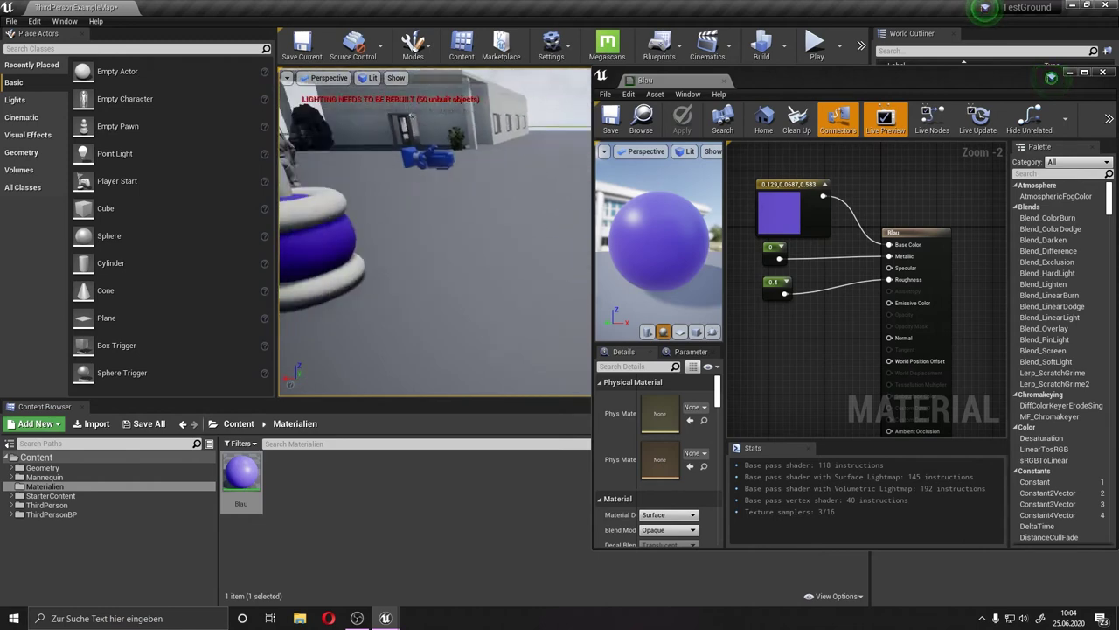
left_click(464, 267)
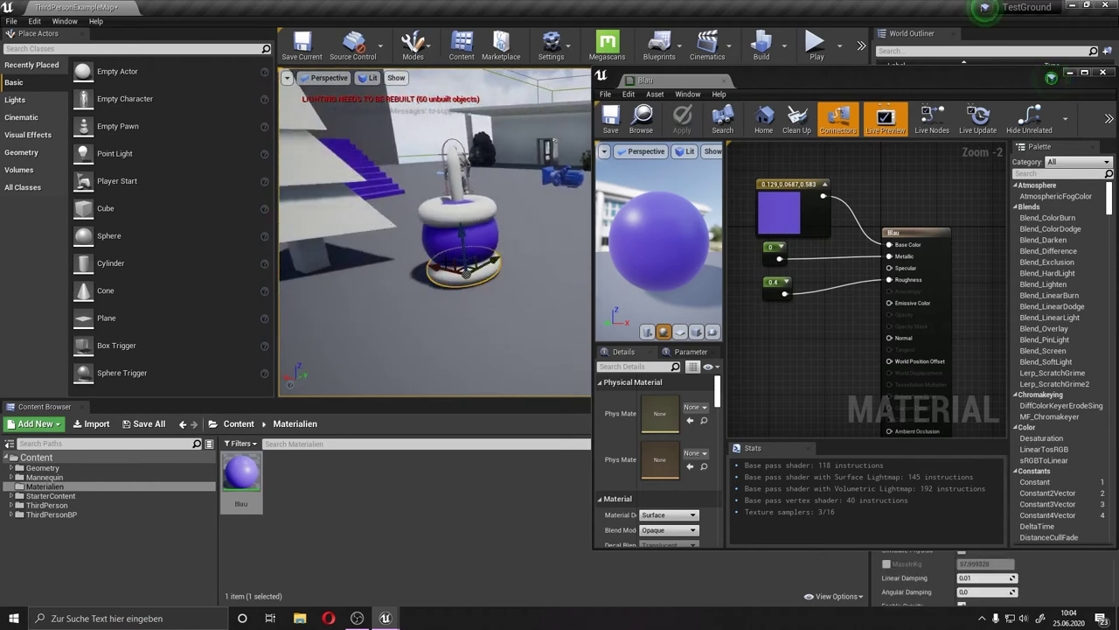
left_click(448, 223)
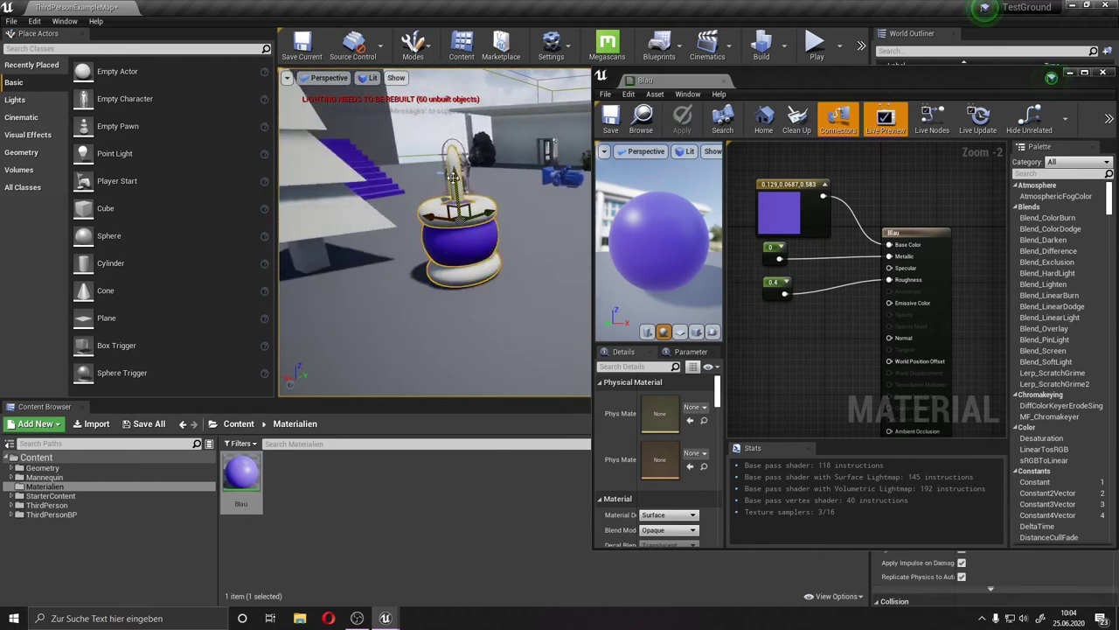
mouse_move(453, 178)
right_mouse_down()
mouse_move(439, 223)
mouse_move(419, 185)
mouse_move(417, 242)
right_mouse_up()
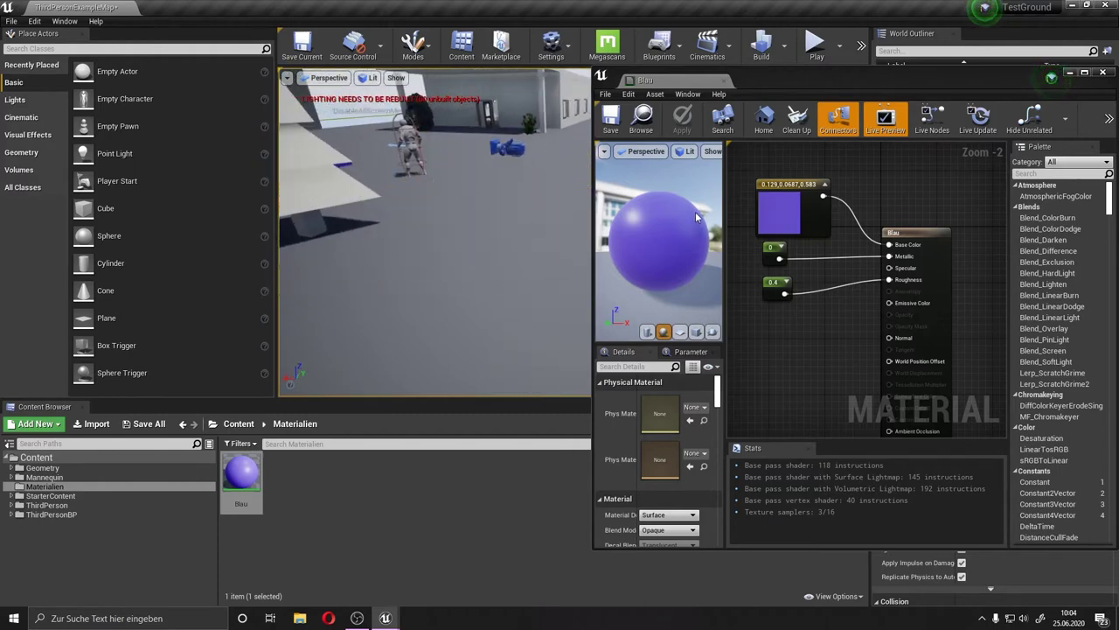
Shift the blue object along its X axis, then view it up close.
left_click_drag(416, 241, 462, 216)
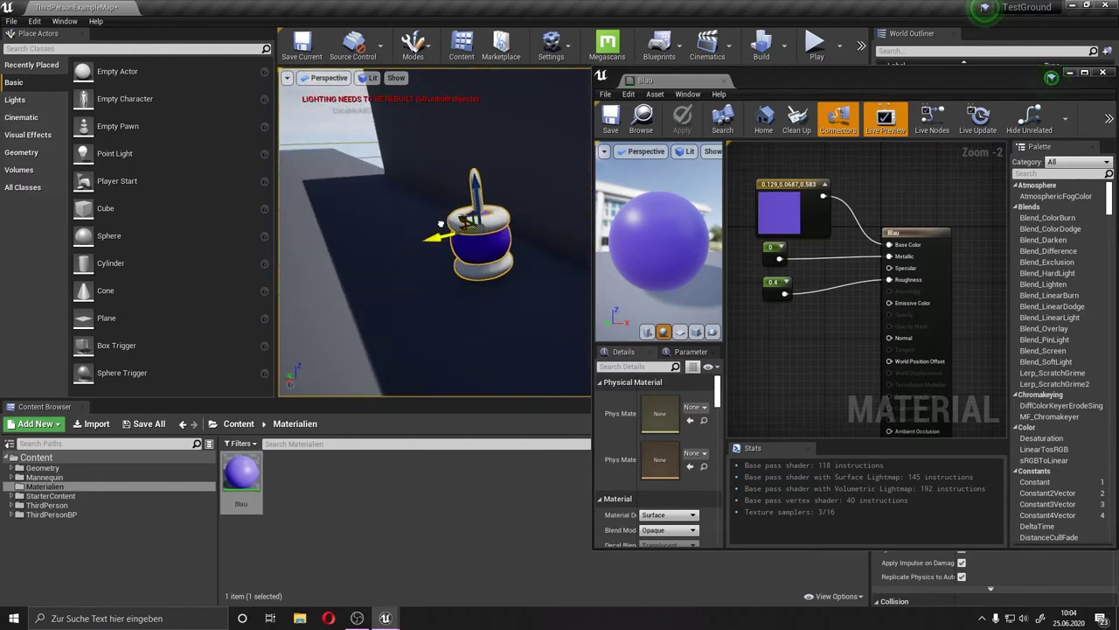
left_click(378, 300)
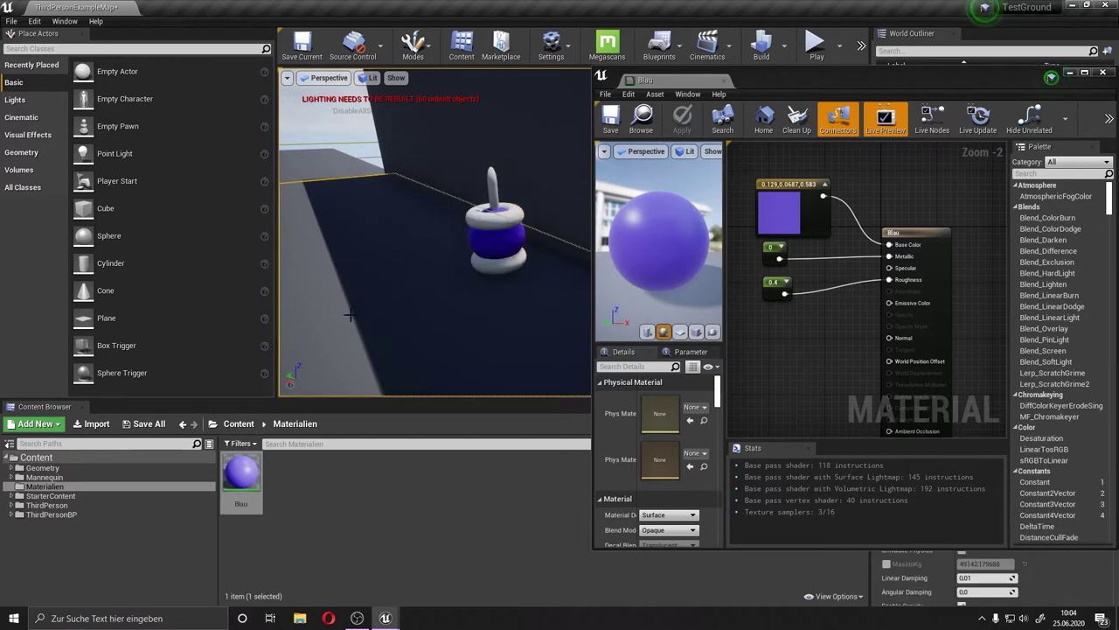
mouse_move(349, 315)
right_mouse_down()
mouse_move(368, 289)
mouse_move(411, 288)
mouse_move(450, 263)
right_mouse_up()
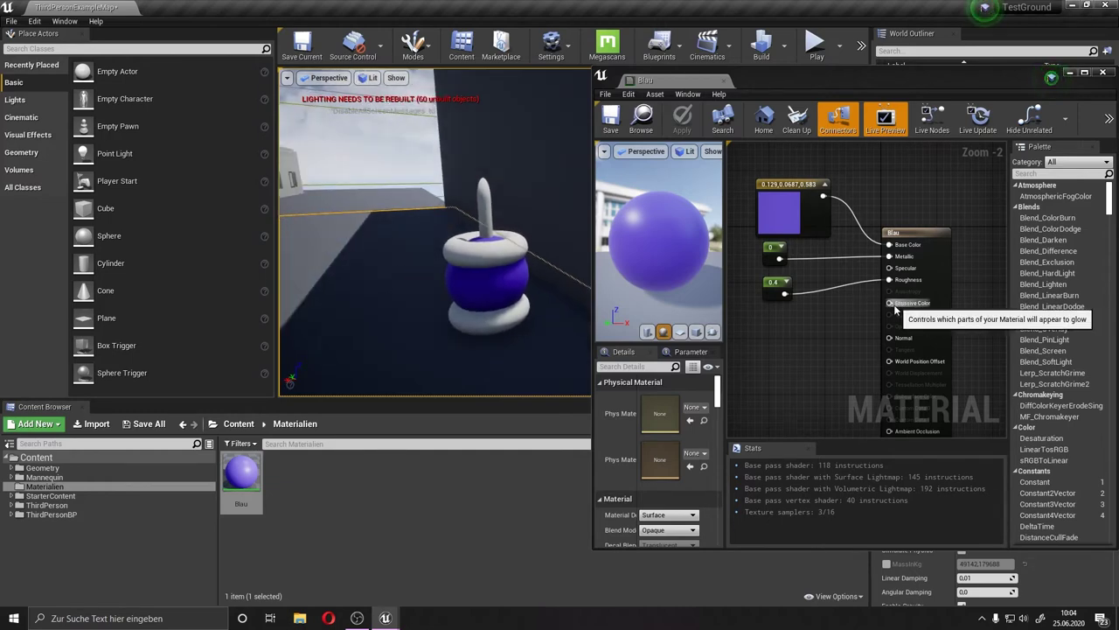
Add a new Constant3Vector node and connect it to Emissive Color.
left_click_drag(889, 303, 830, 341)
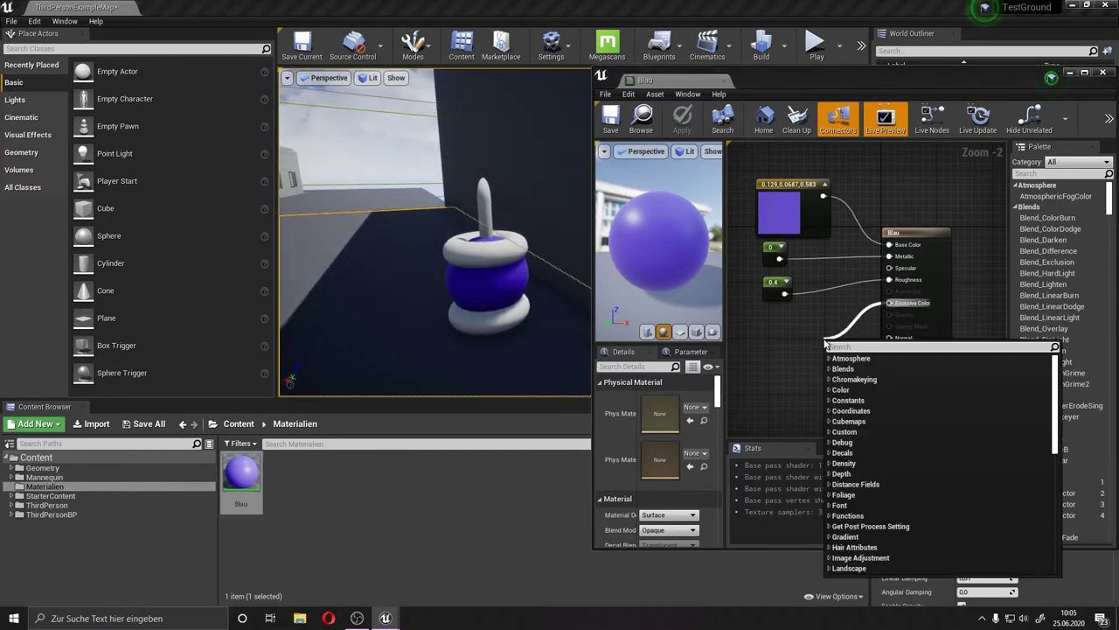
left_click(789, 311)
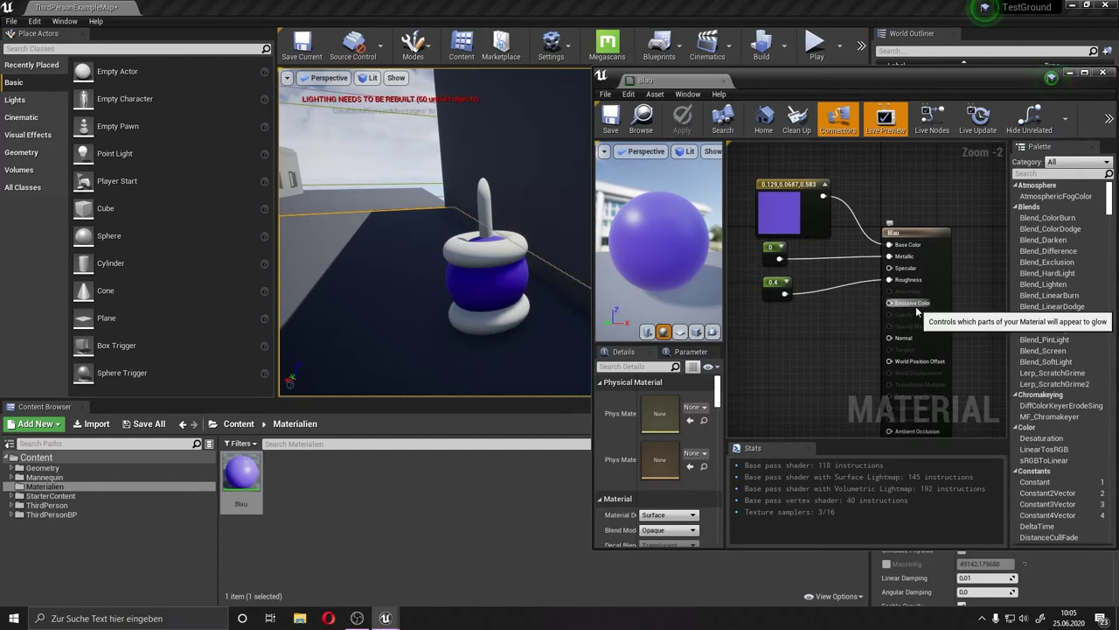
left_click(770, 251)
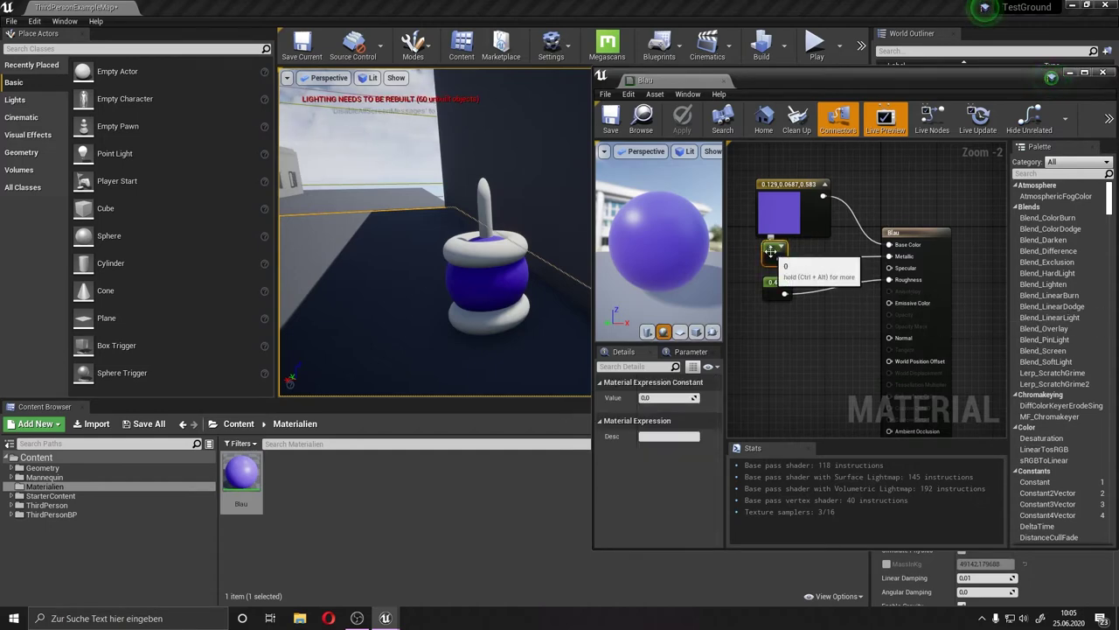
left_click(779, 209)
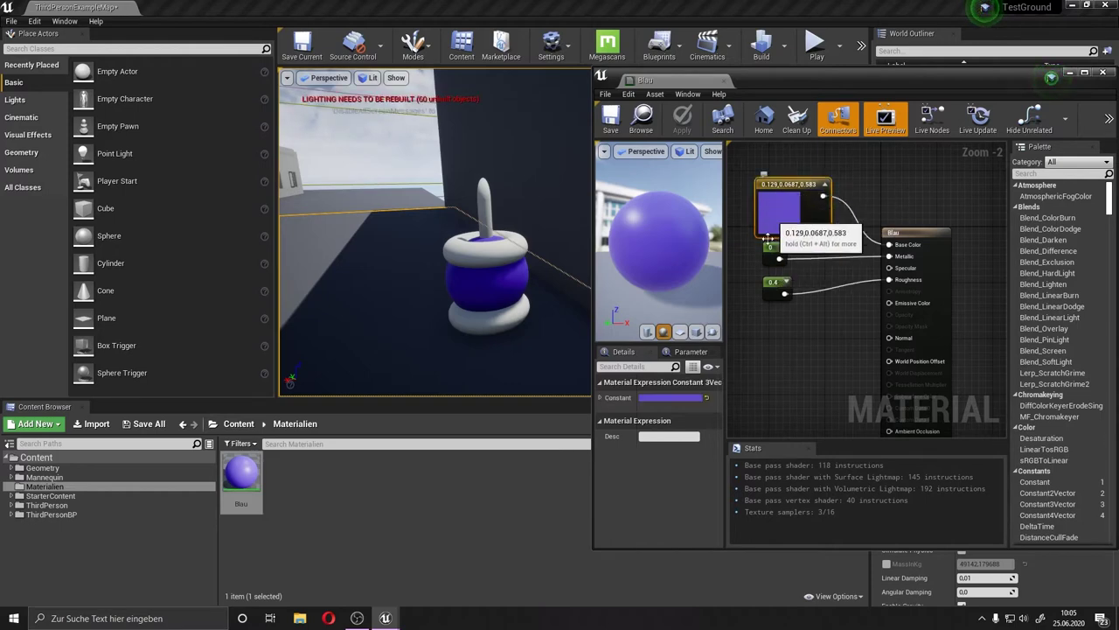
left_click(799, 311)
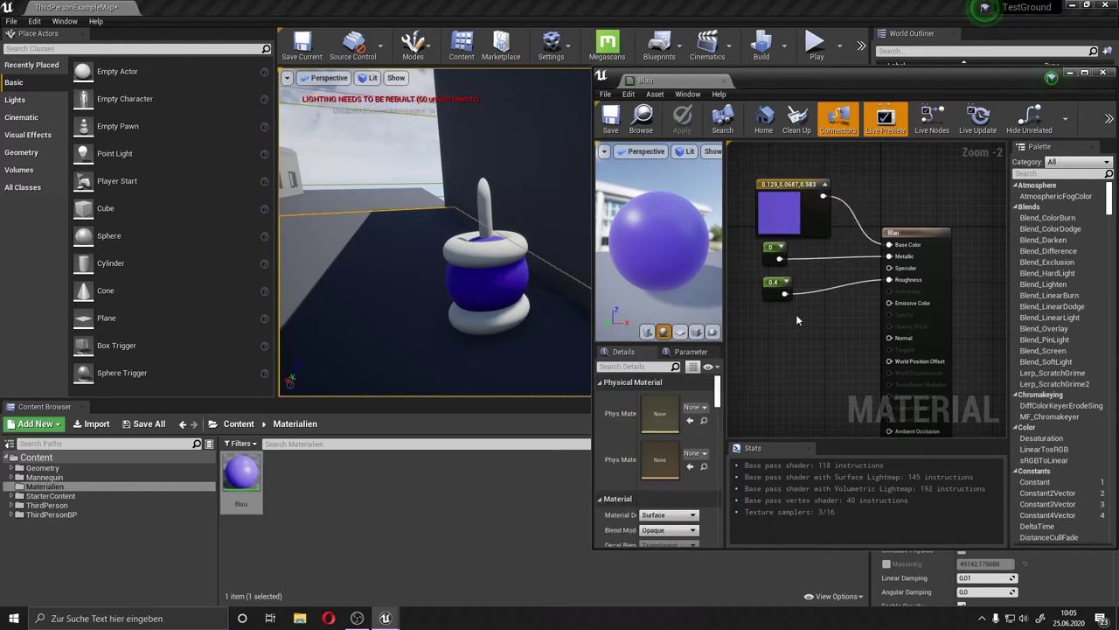
left_click(803, 321)
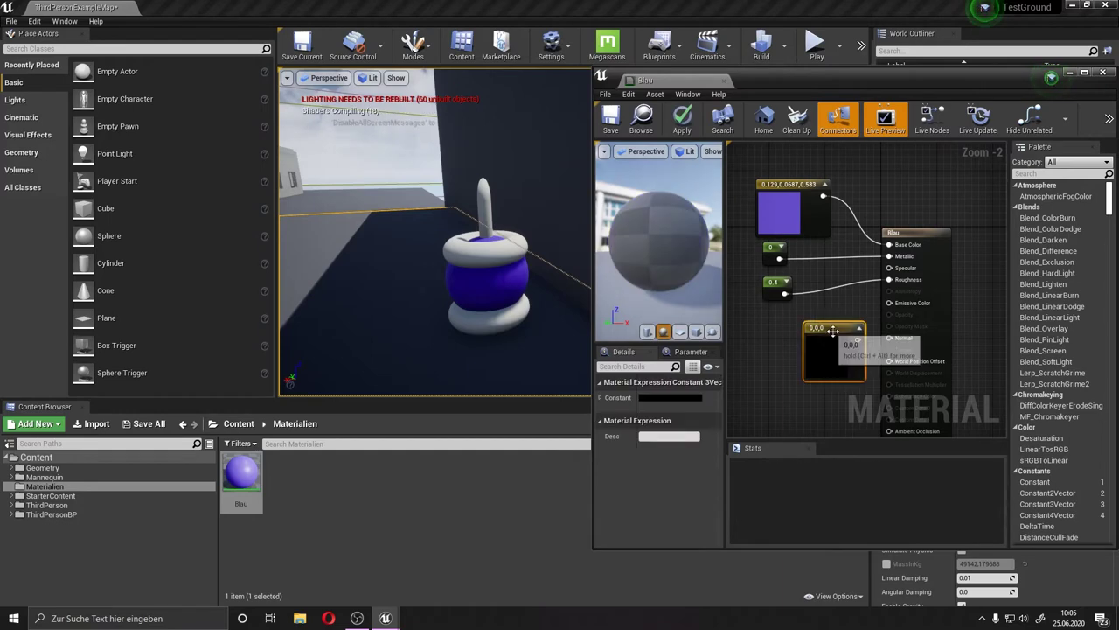
left_click_drag(858, 339, 888, 303)
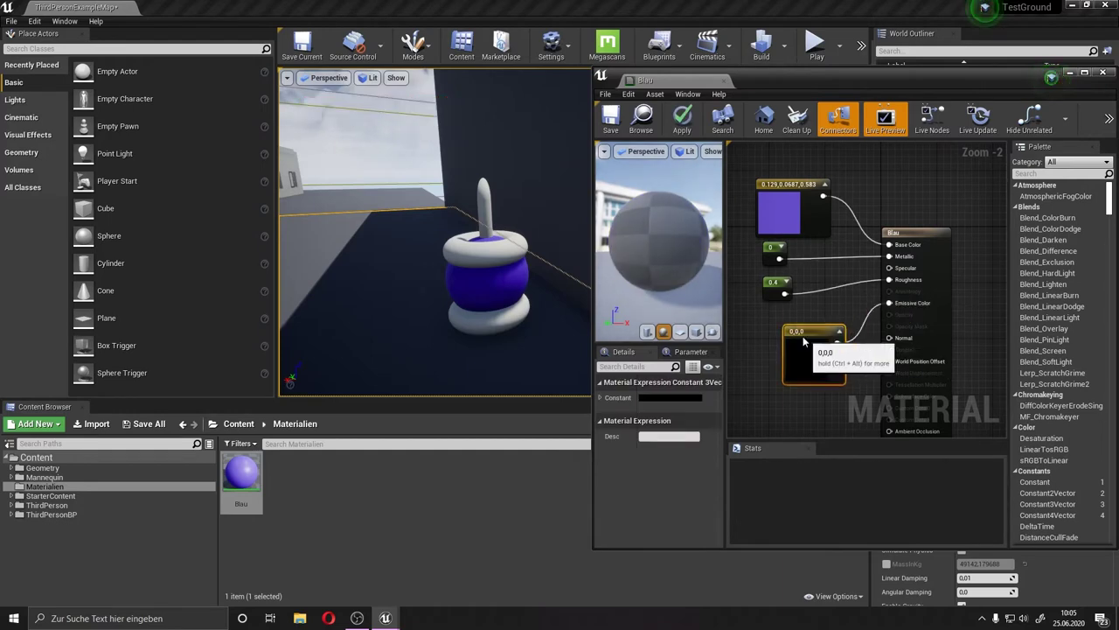
left_click_drag(826, 342, 800, 339)
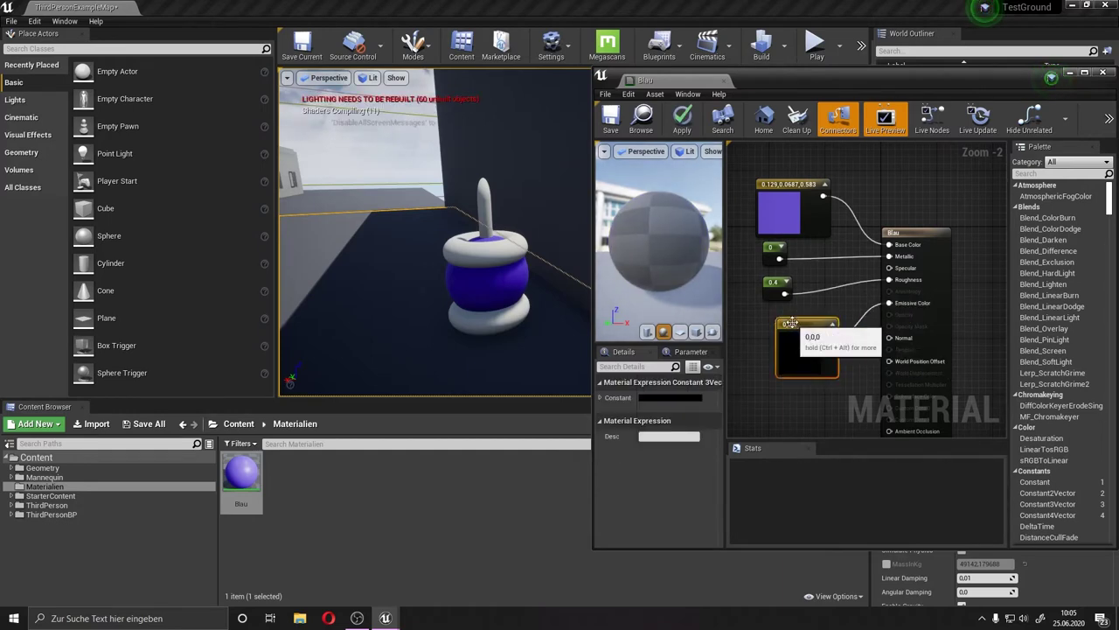
Make the emissive constant light blue (0.0876, 0.317, 0.63) and save Blau.
double_click(796, 363)
left_click_drag(849, 366, 832, 369)
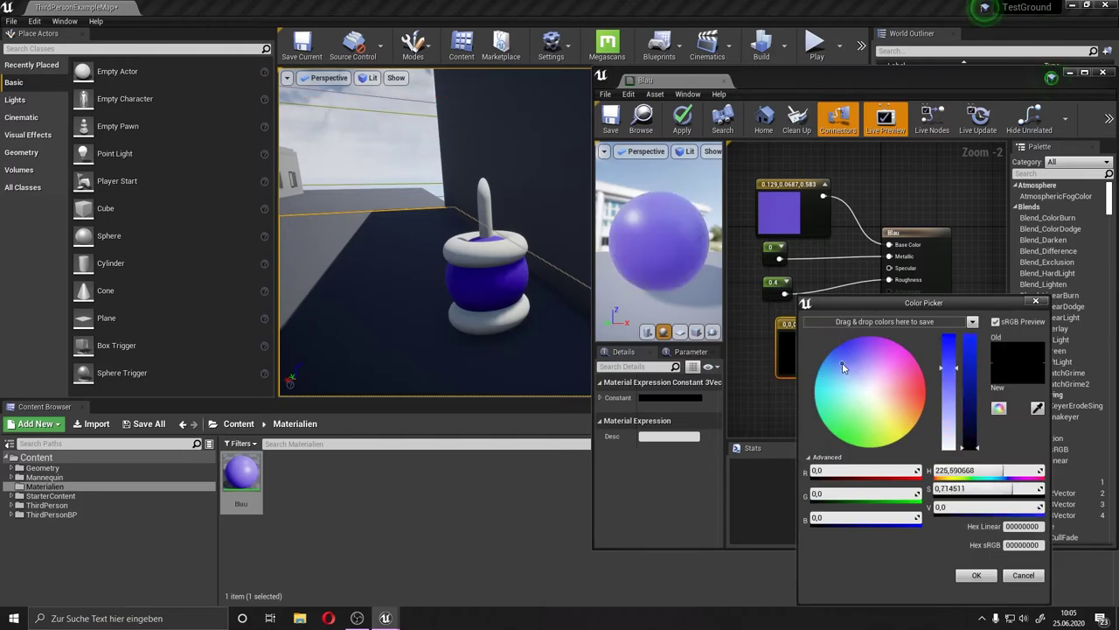
left_click_drag(969, 447, 970, 384)
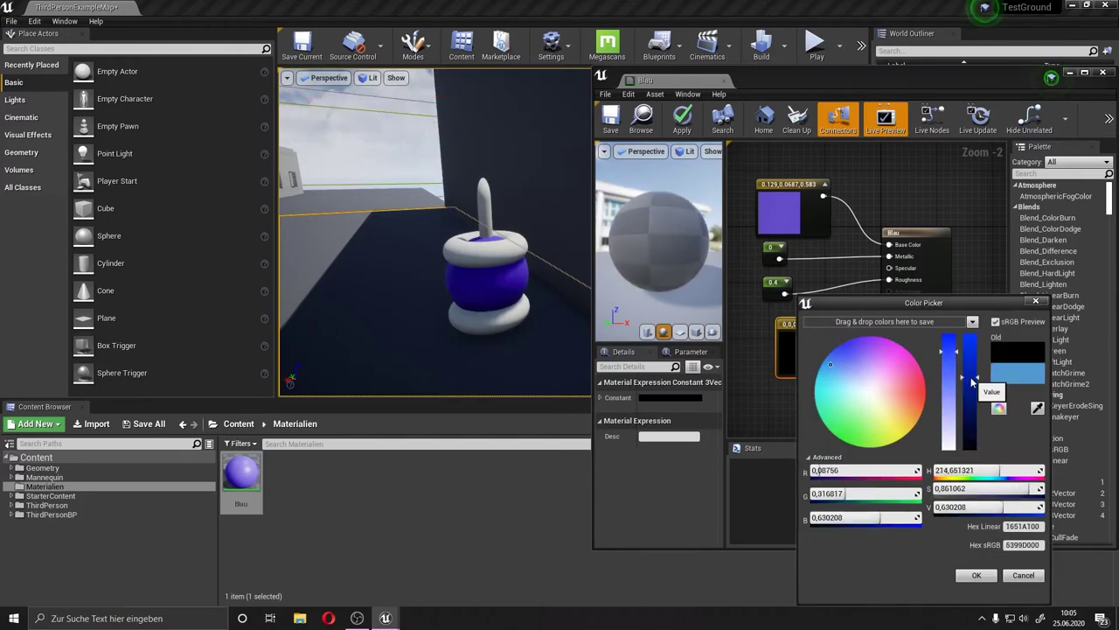
left_click(976, 574)
left_click_drag(664, 248, 666, 226)
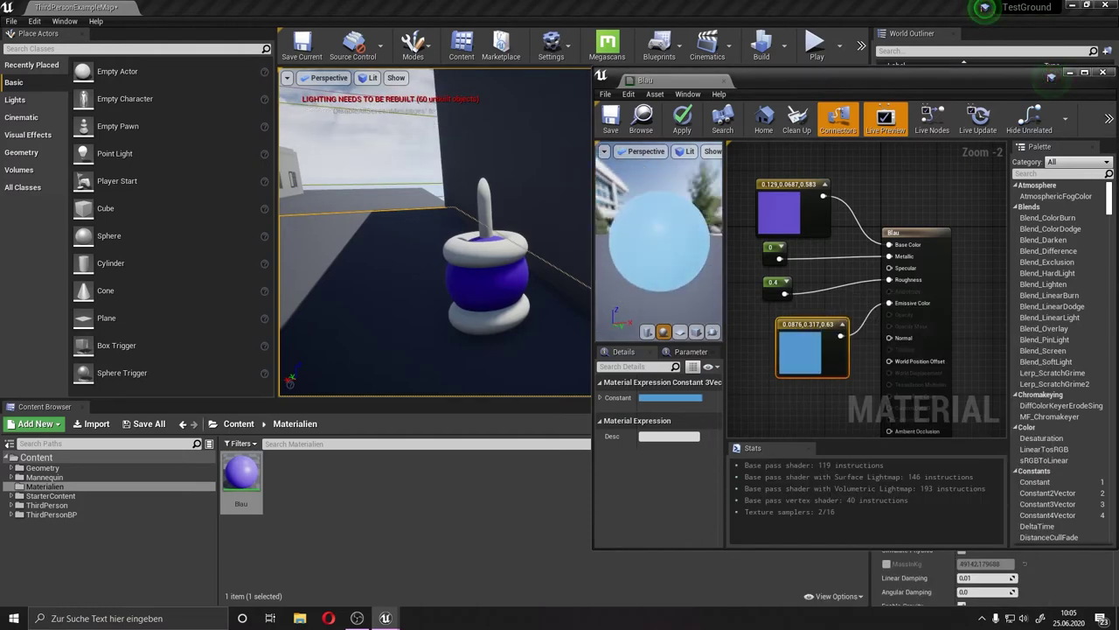
left_click(610, 119)
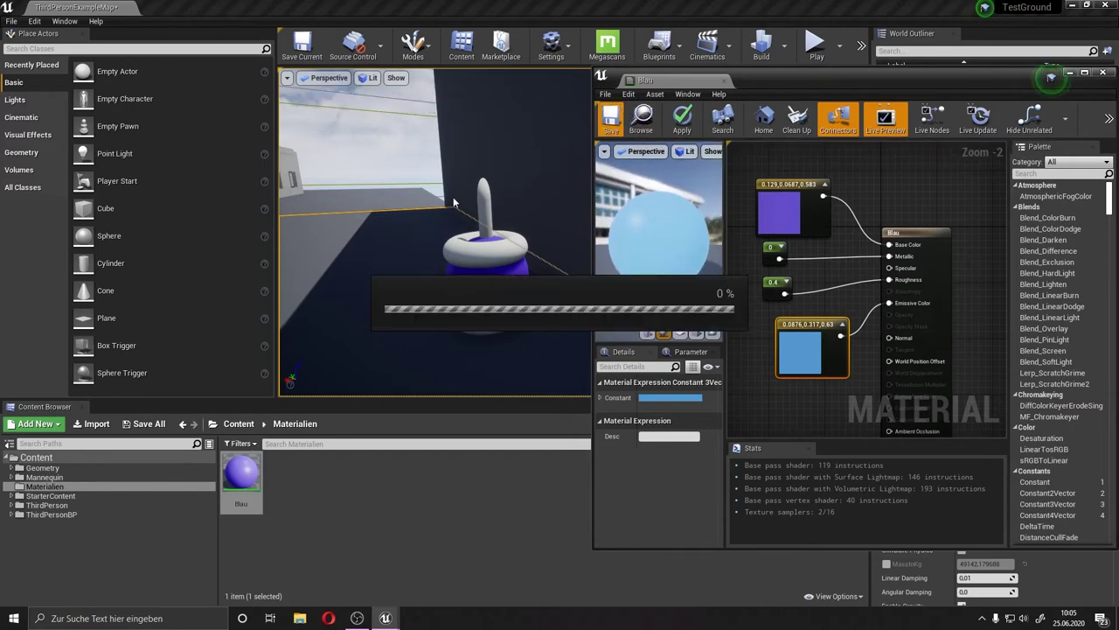
Orbit and fly the level view around the object to inspect its light-blue glow.
left_click_drag(453, 203, 455, 210)
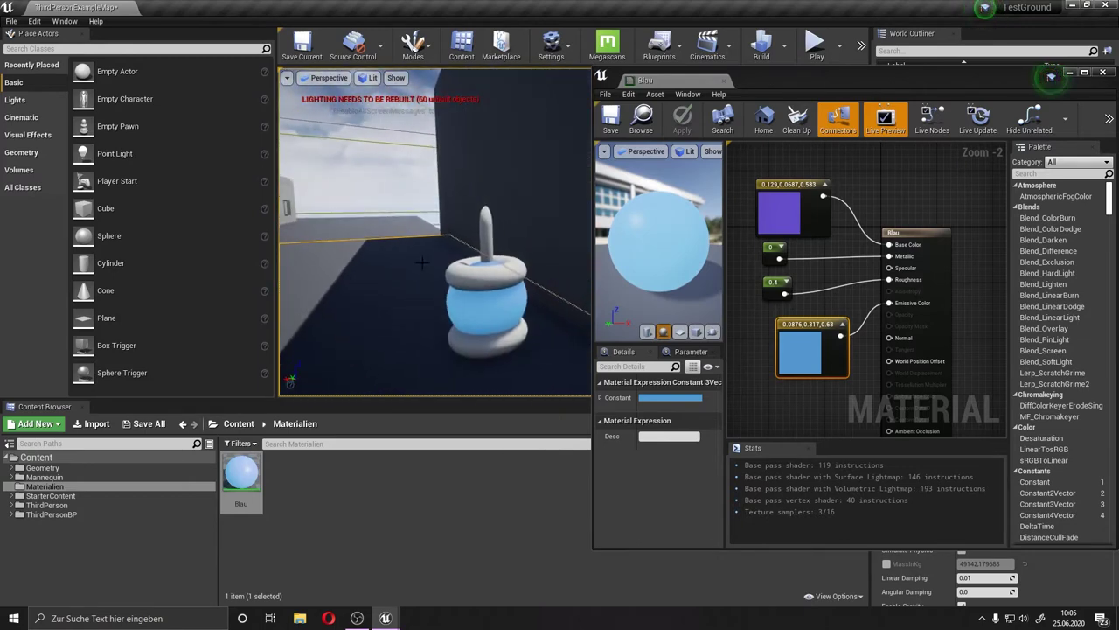
left_click_drag(454, 196, 452, 202)
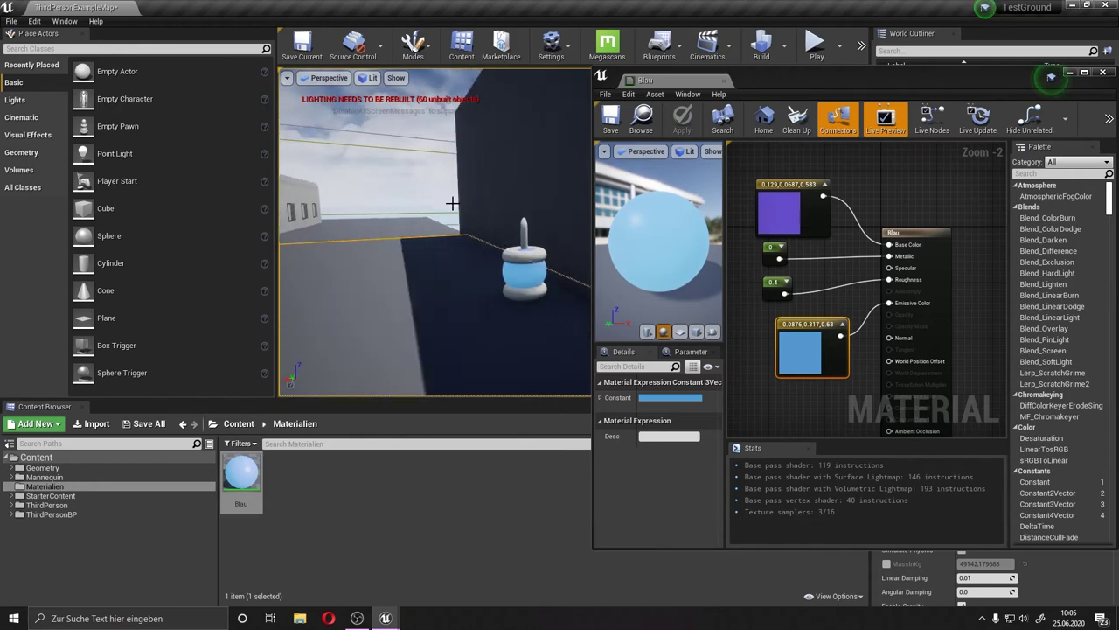
mouse_move(503, 260)
left_mouse_down()
mouse_move(516, 241)
mouse_move(543, 246)
left_mouse_up()
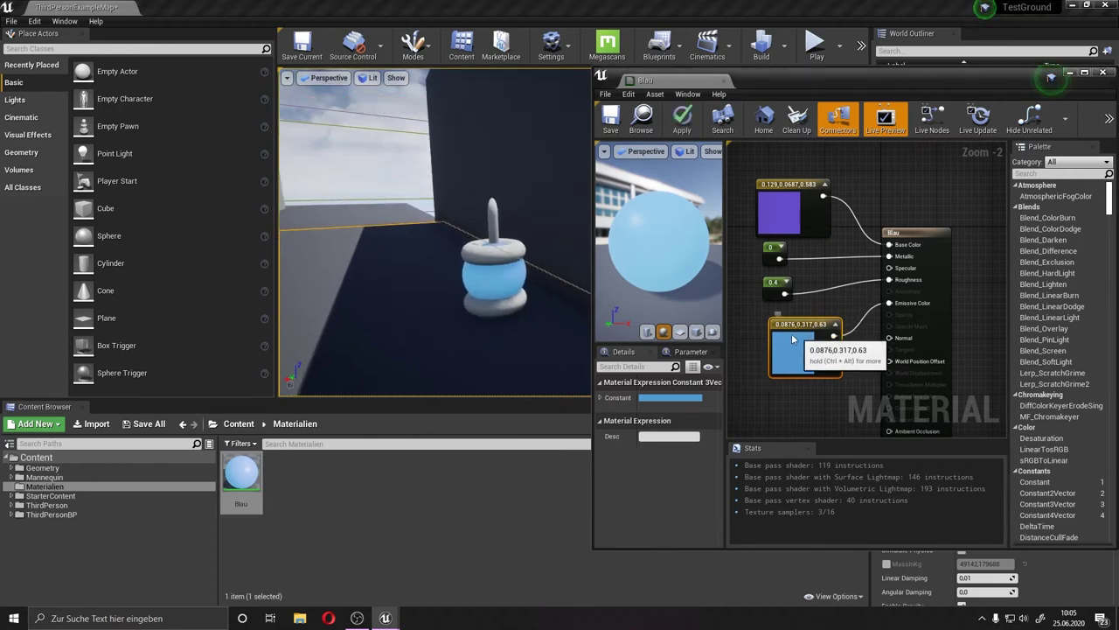
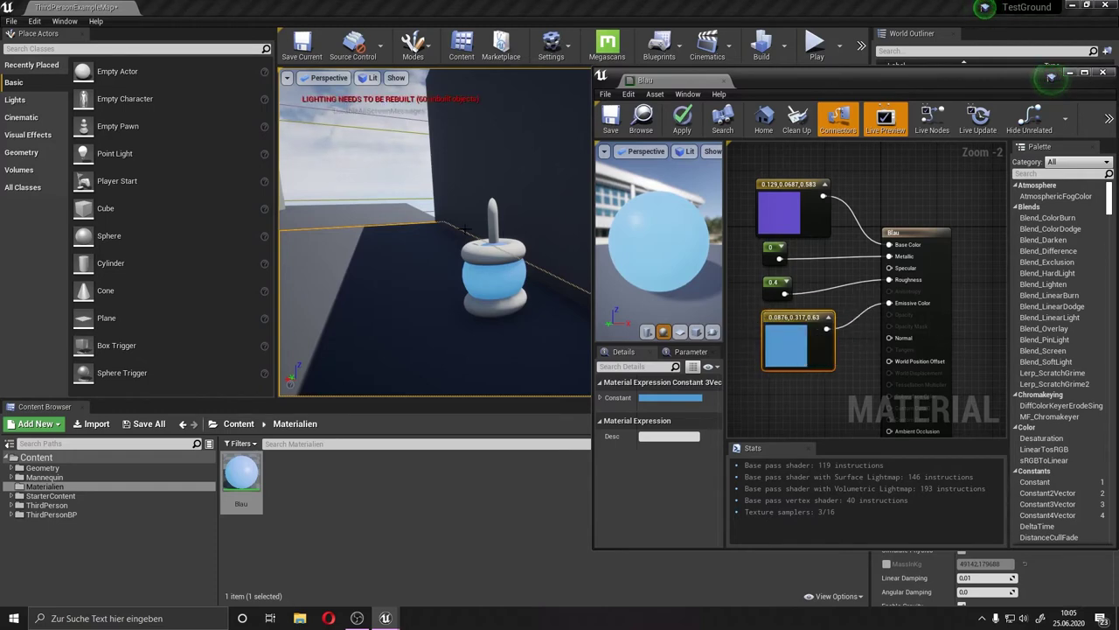
Orbit around the blue glowing pawn for a closer, higher view and select it.
left_click_drag(464, 229, 461, 230)
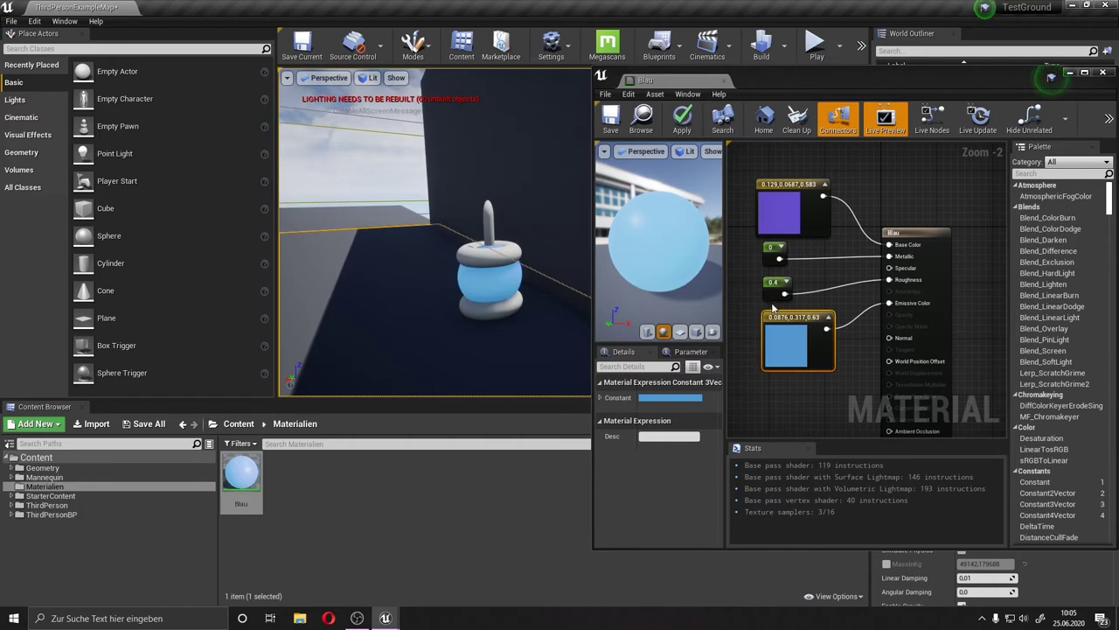
left_click_drag(519, 216, 495, 220)
left_click(495, 221)
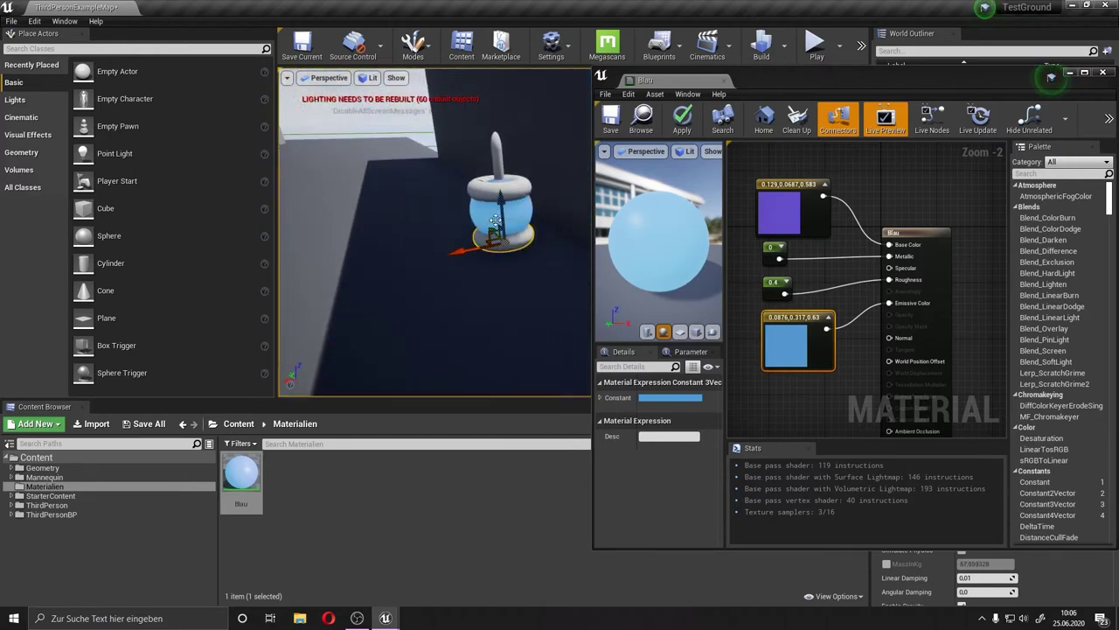
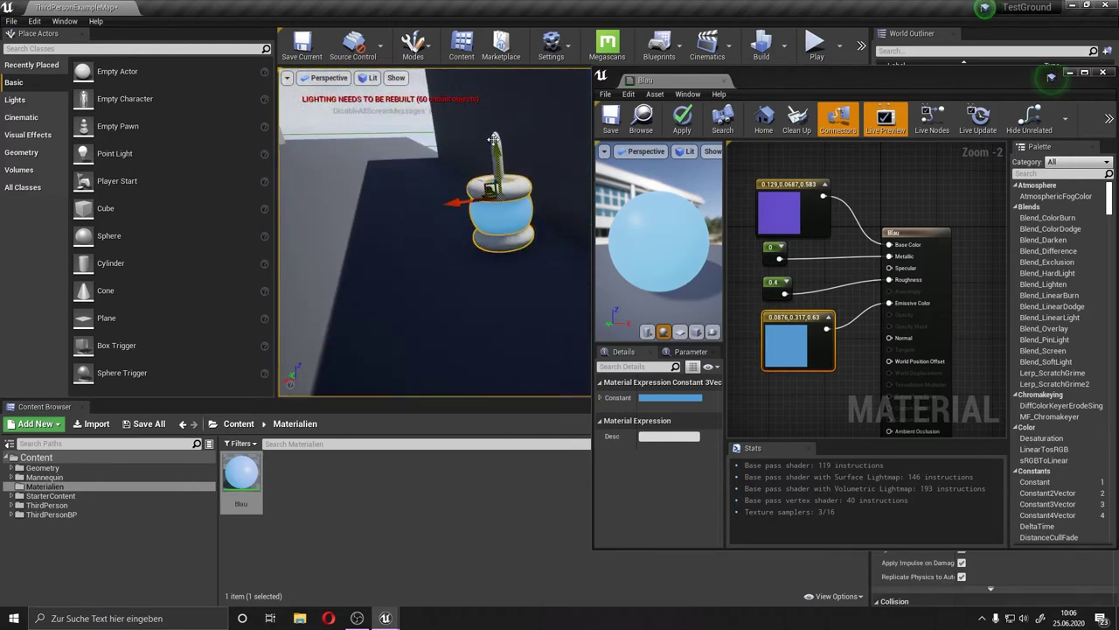
Delete the blue emissive constant from Blau and save, then select the 0 metallic constant.
left_click_drag(472, 200, 498, 184)
left_click_drag(568, 185, 502, 194)
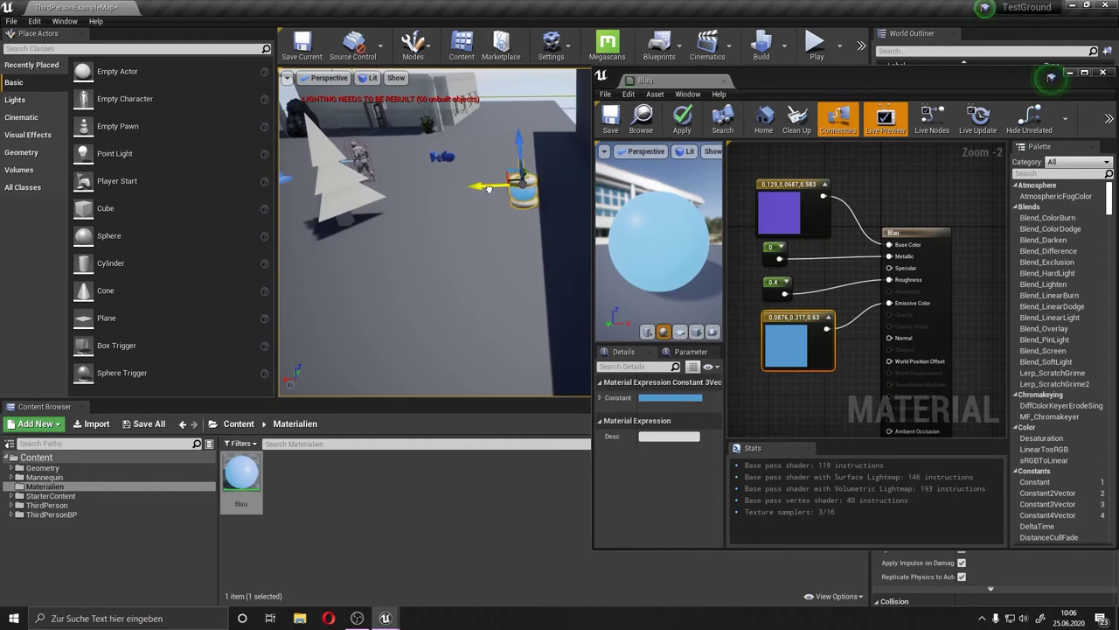
key("f")
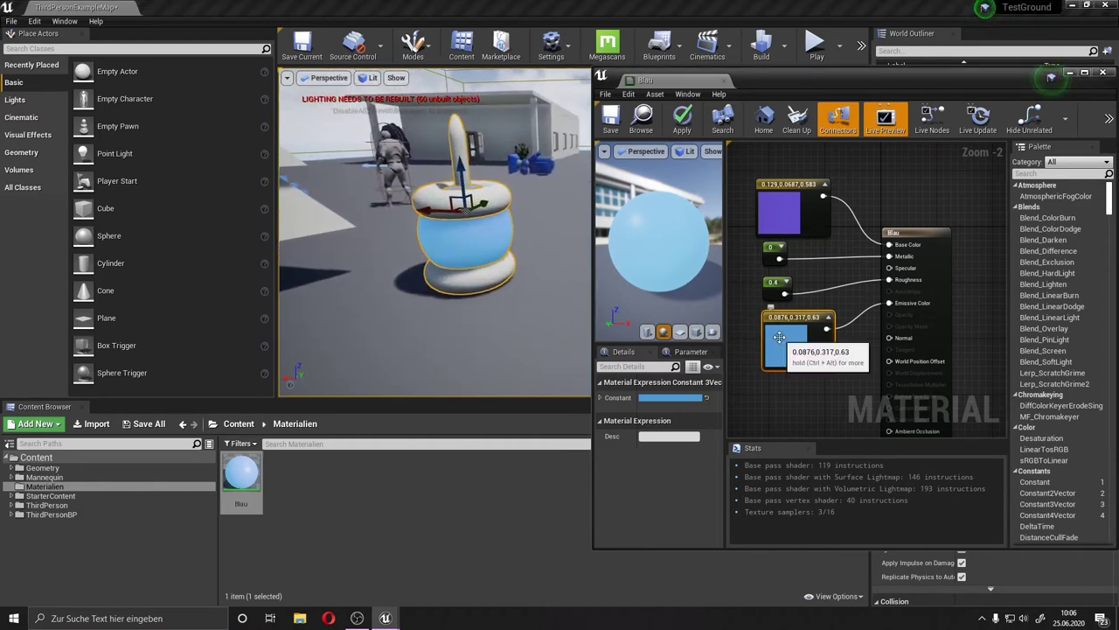
key("Delete")
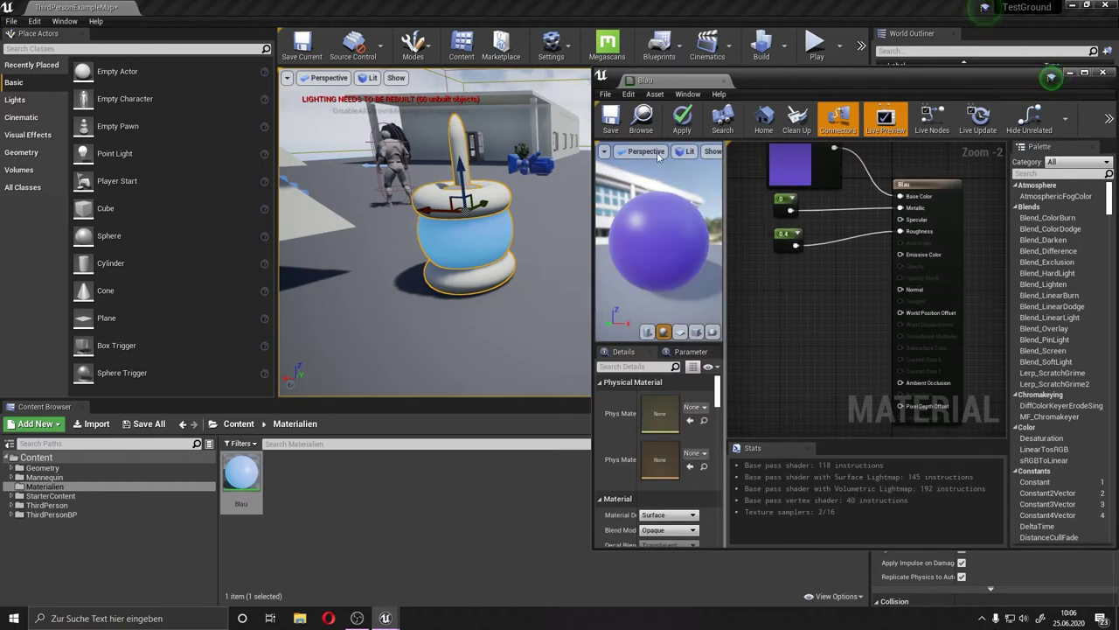
left_click(619, 128)
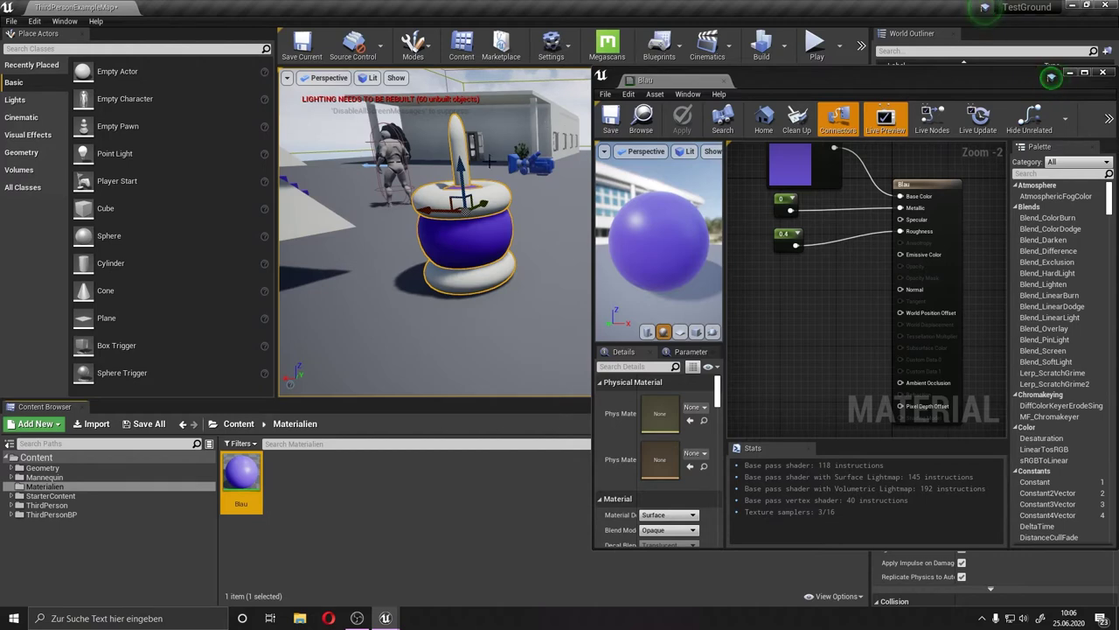
mouse_move(459, 140)
right_mouse_down()
mouse_move(452, 153)
mouse_move(474, 166)
right_mouse_up()
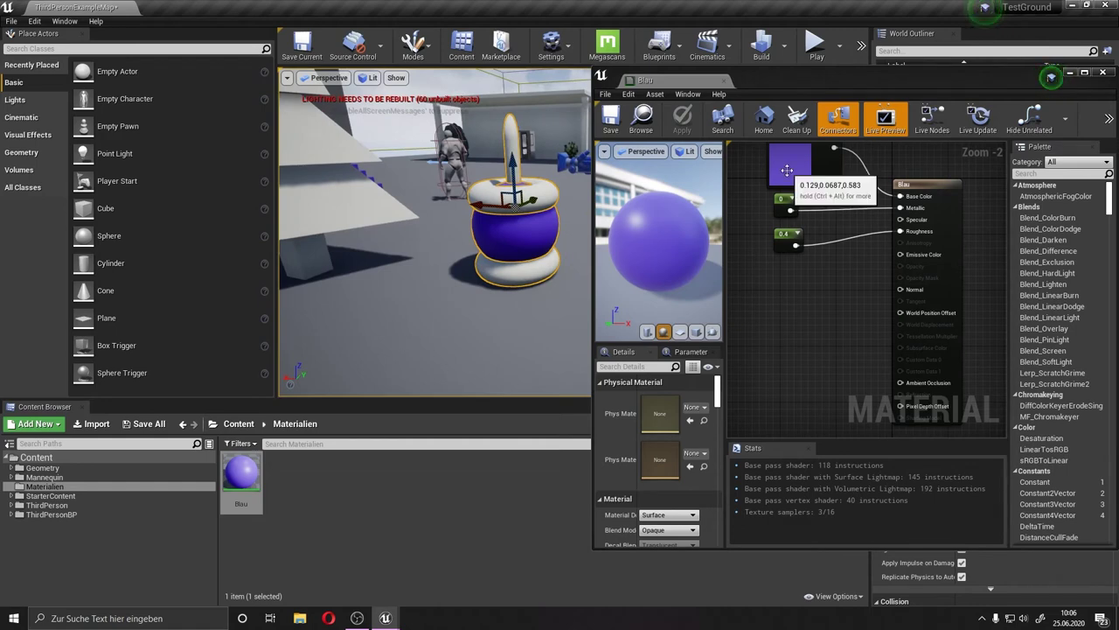
left_click(787, 201)
Check the 0.4 roughness constant and open the StarterContent Textures folder.
left_click(787, 244)
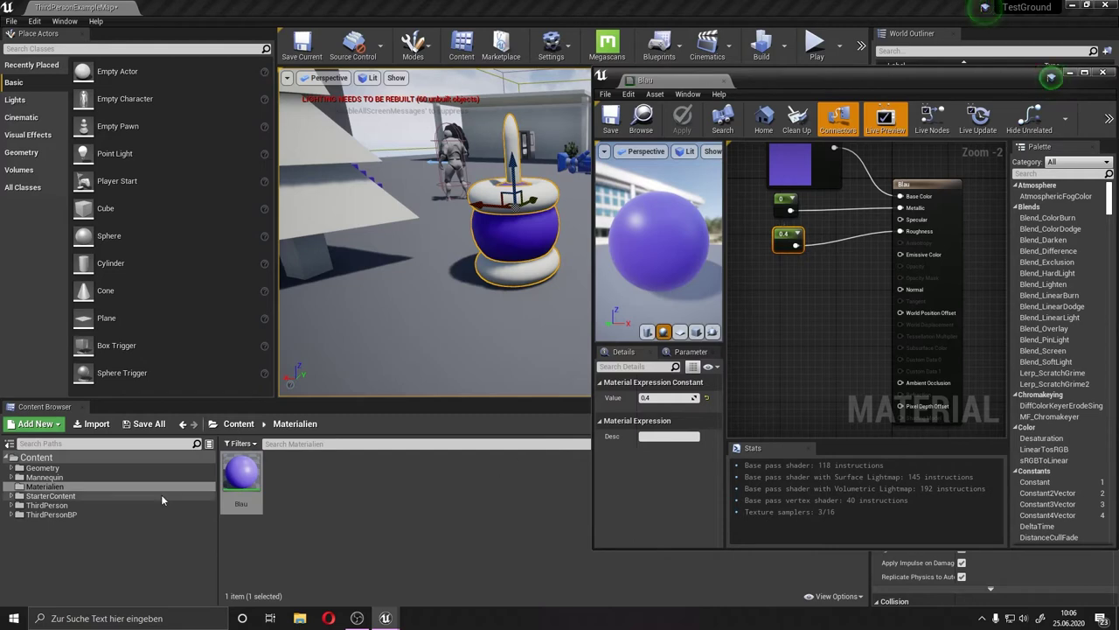
left_click(11, 495)
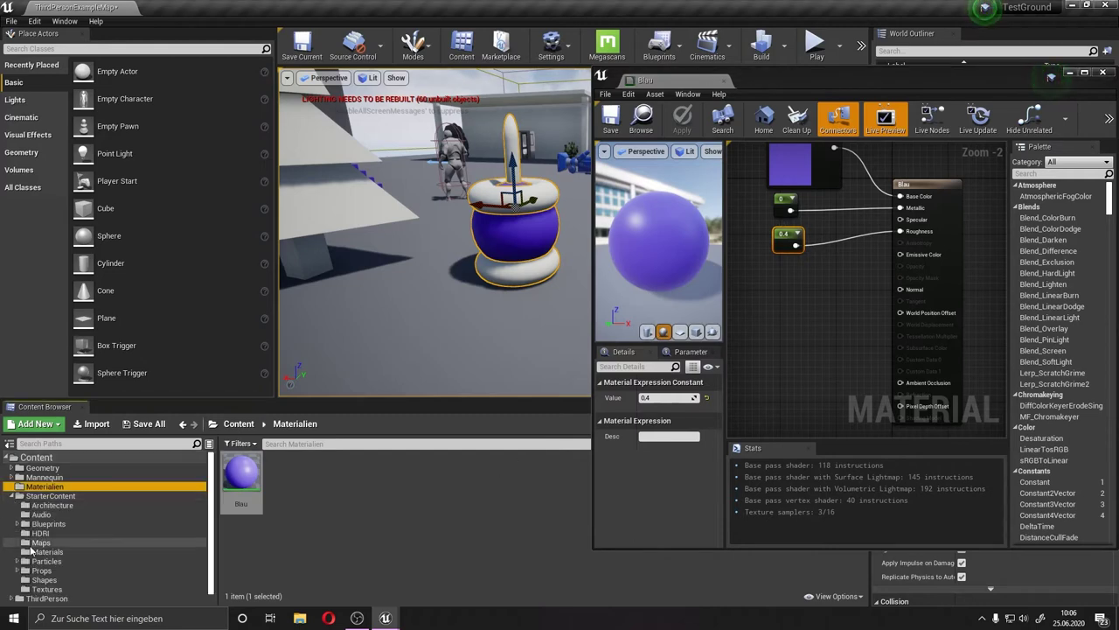
scroll(30, 549, "down", 1)
left_click(43, 580)
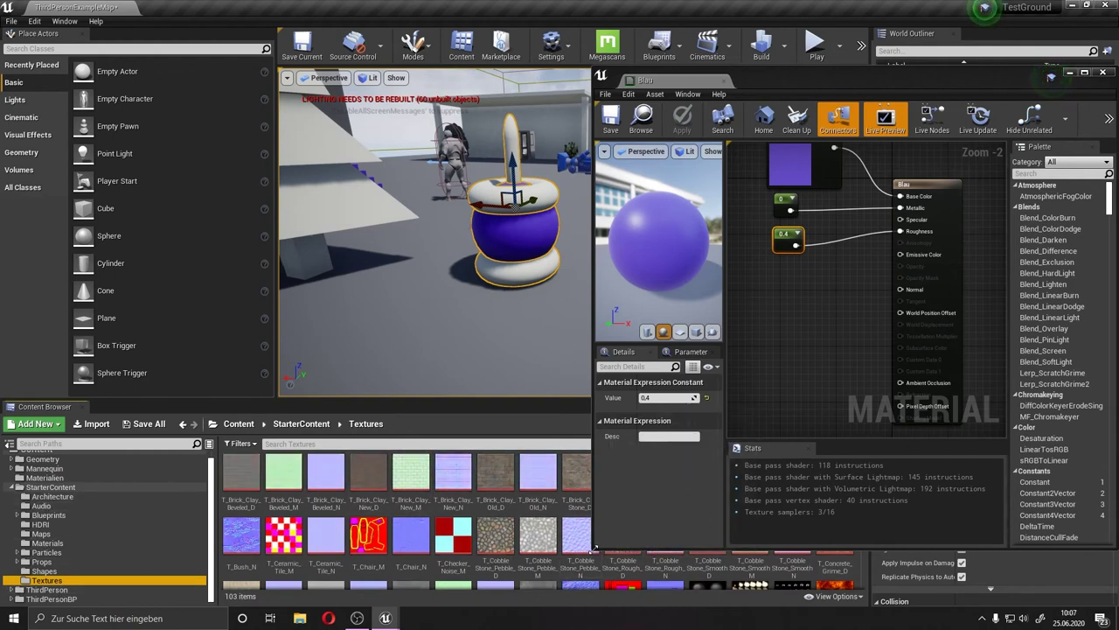
left_click_drag(593, 549, 600, 435)
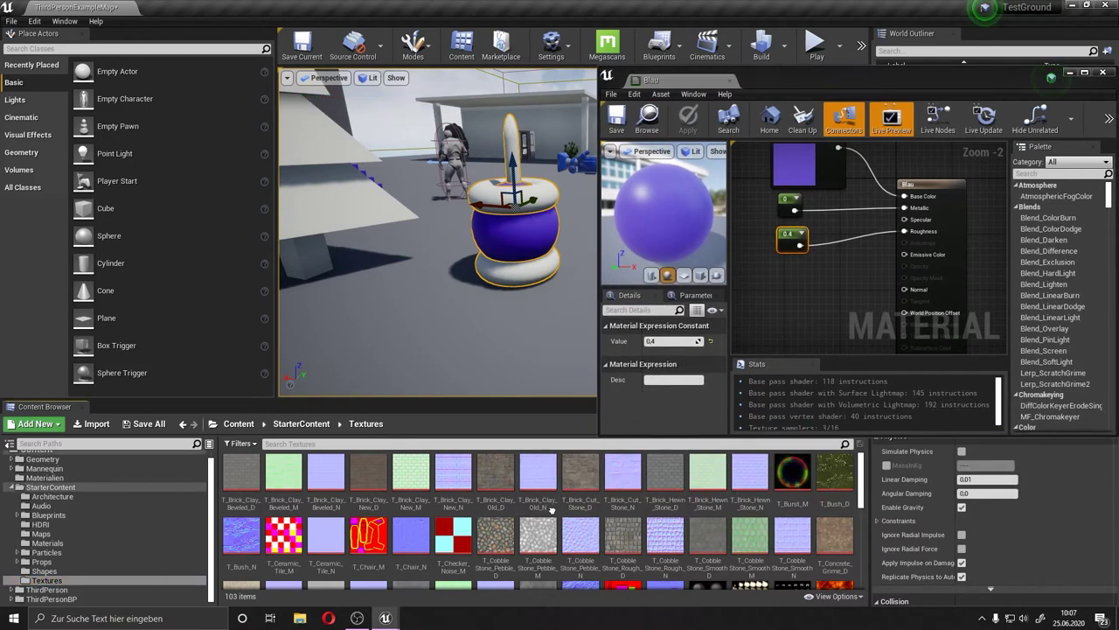
Select the T_CobbleStone_Pebble_N normal texture among the starter textures.
scroll(575, 521, "down", 1)
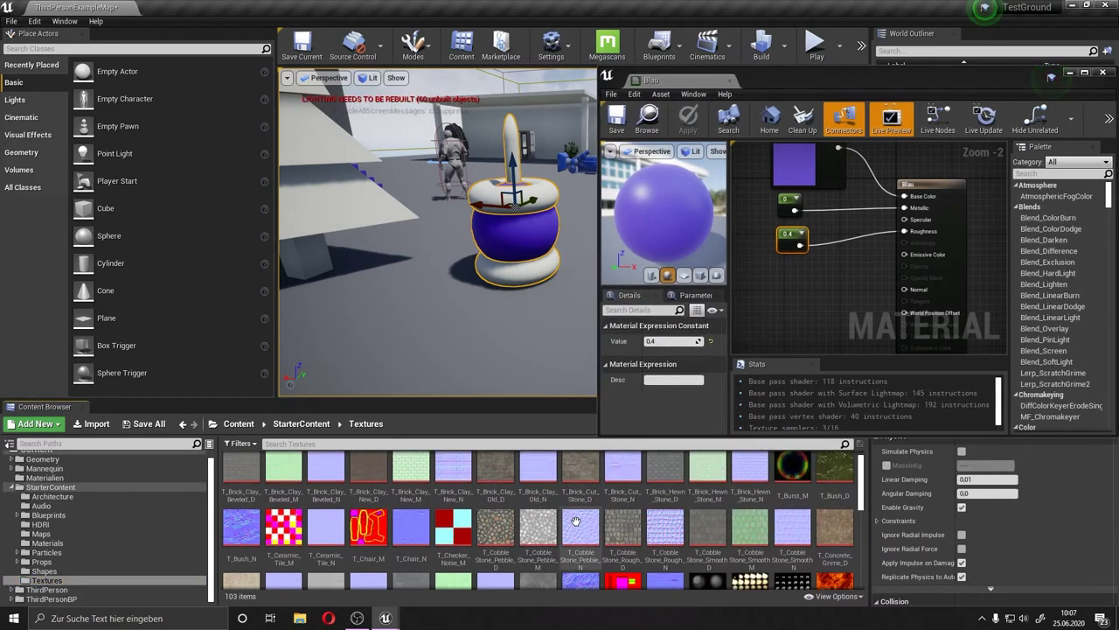
left_click(577, 525)
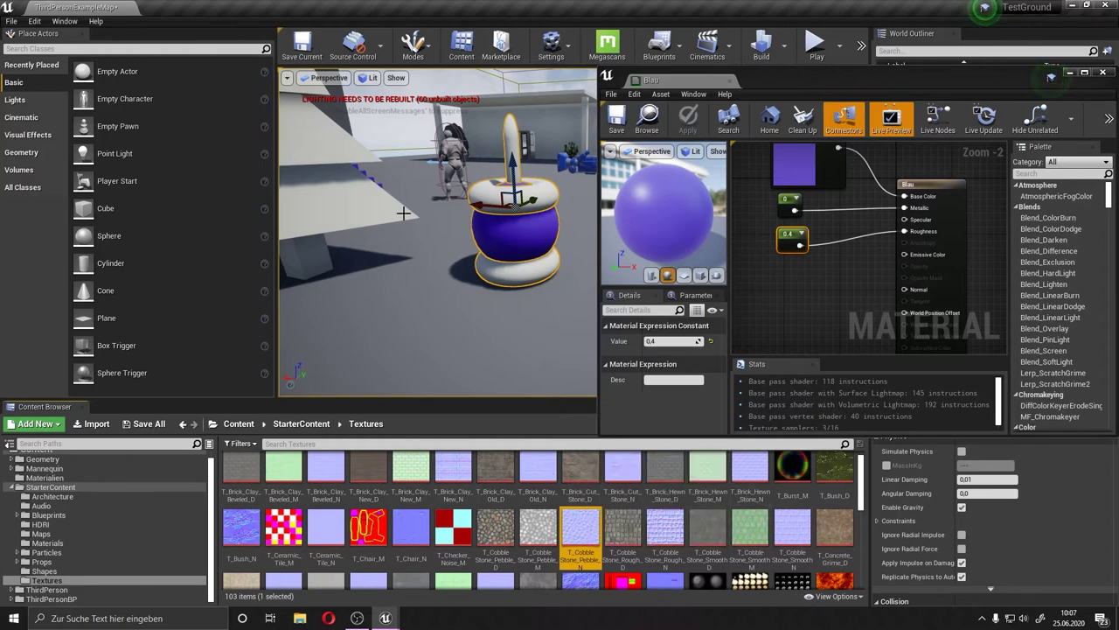
scroll(734, 490, "down", 1)
scroll(739, 503, "down", 1)
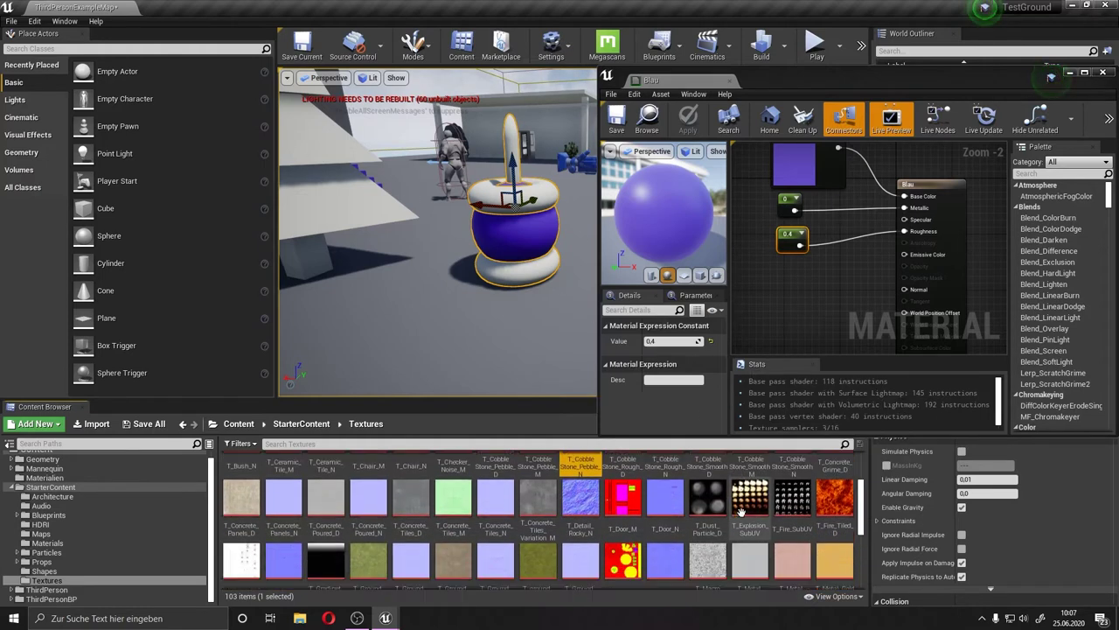
scroll(741, 511, "down", 1)
scroll(741, 511, "down", 2)
scroll(741, 511, "down", 1)
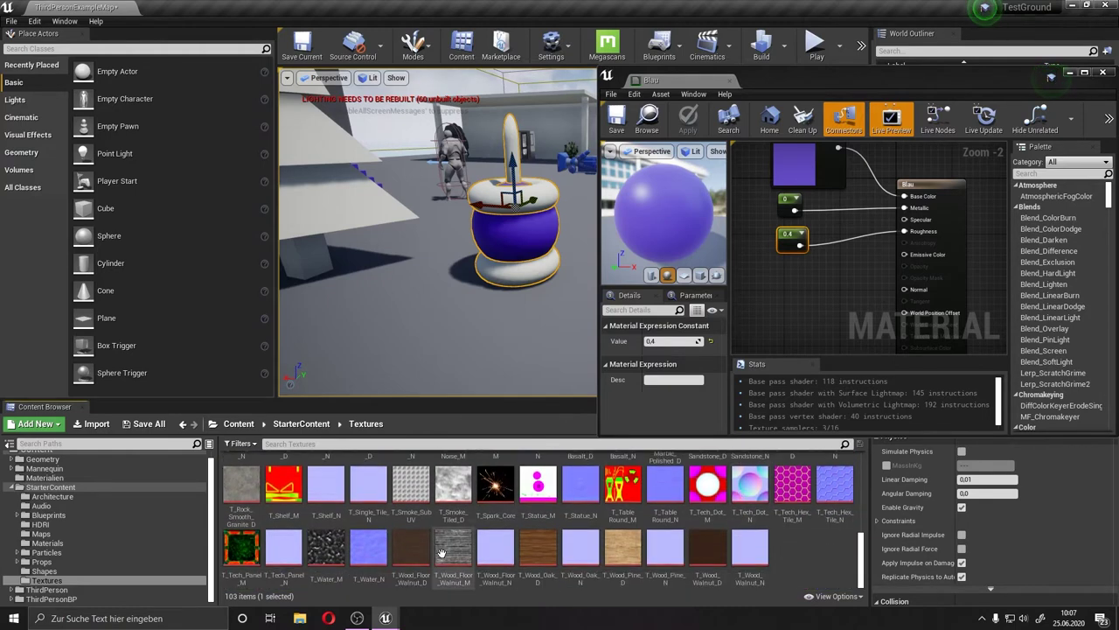
scroll(459, 534, "up", 3)
scroll(459, 534, "up", 2)
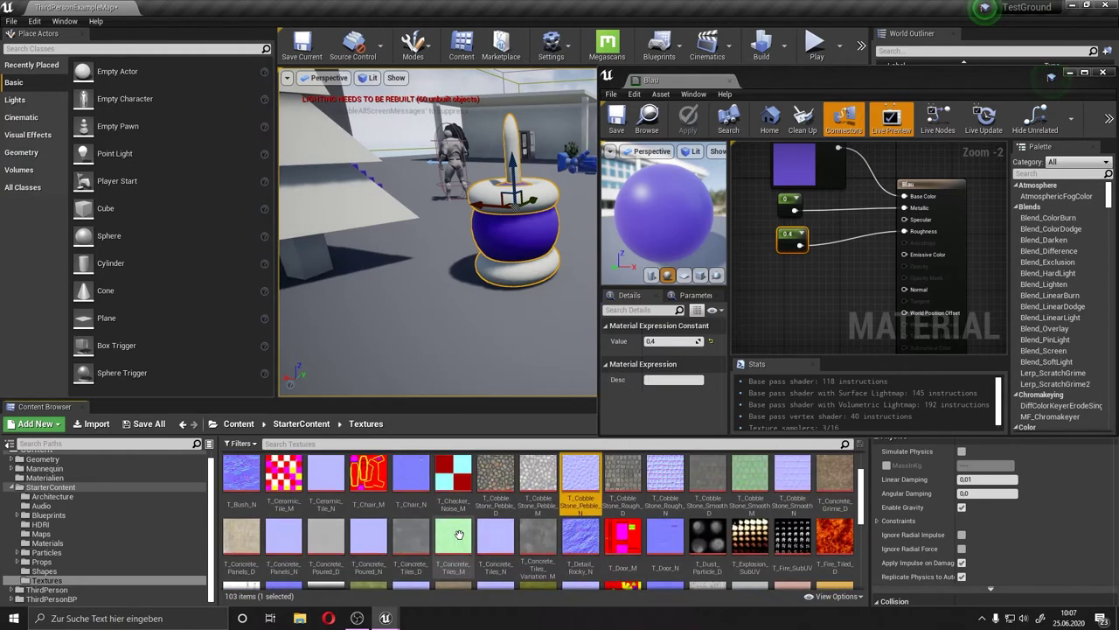
scroll(473, 534, "up", 1)
Drop T_CobbleStone_Pebble_N into the Blau graph, wire its RGB to Normal, and save.
mouse_move(581, 534)
left_mouse_down()
mouse_move(797, 280)
mouse_move(790, 291)
mouse_move(761, 264)
left_mouse_up()
scroll(786, 237, "down", 1)
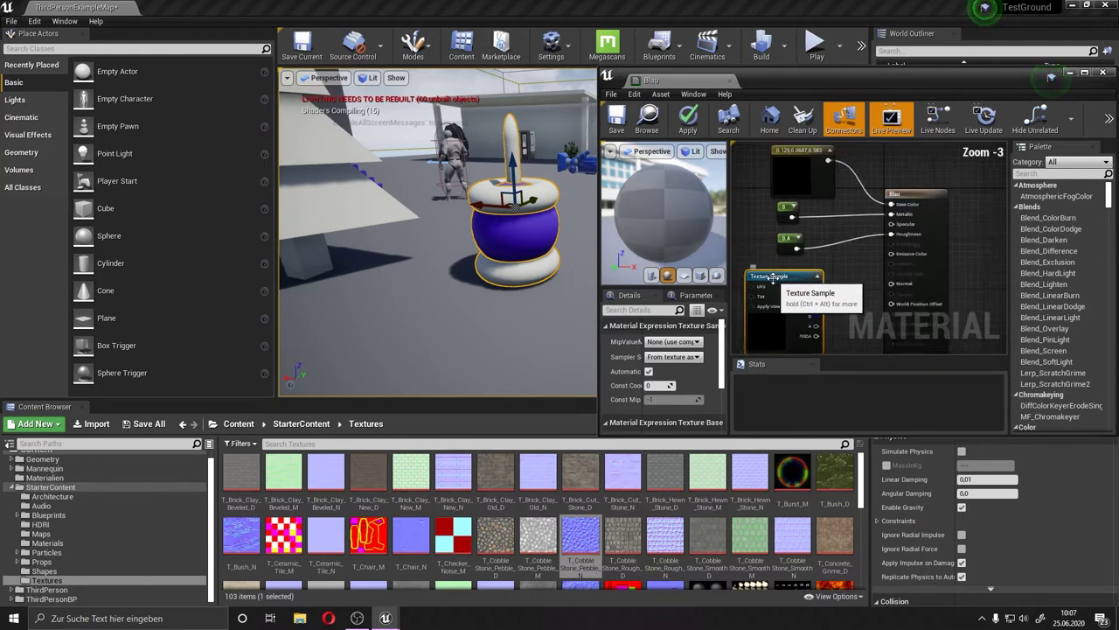
scroll(787, 237, "down", 2)
scroll(792, 285, "up", 1)
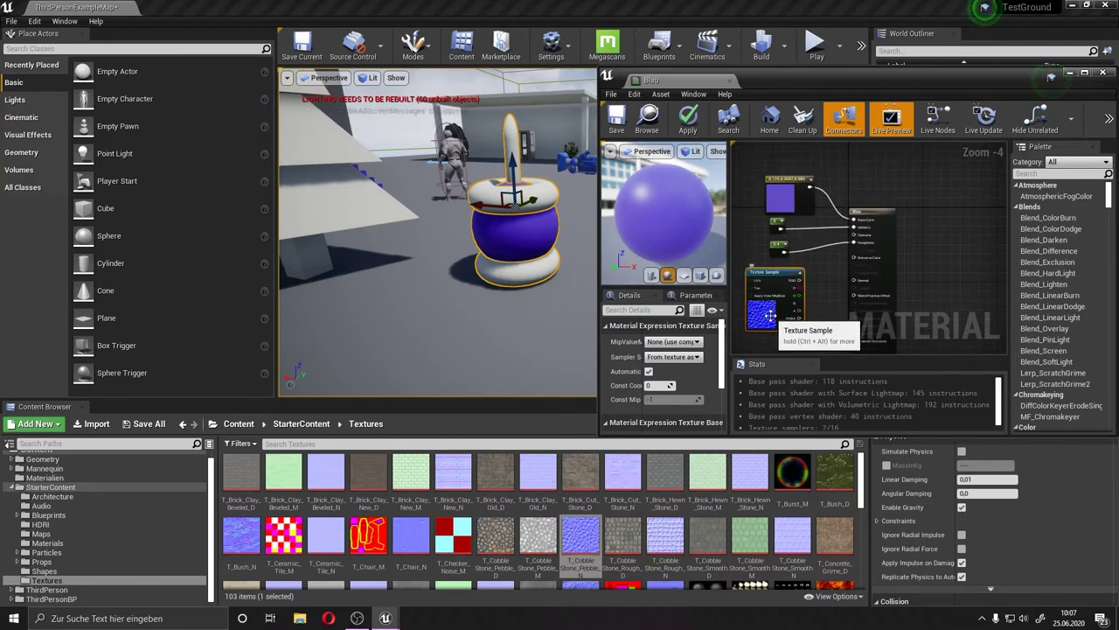
scroll(755, 324, "up", 2)
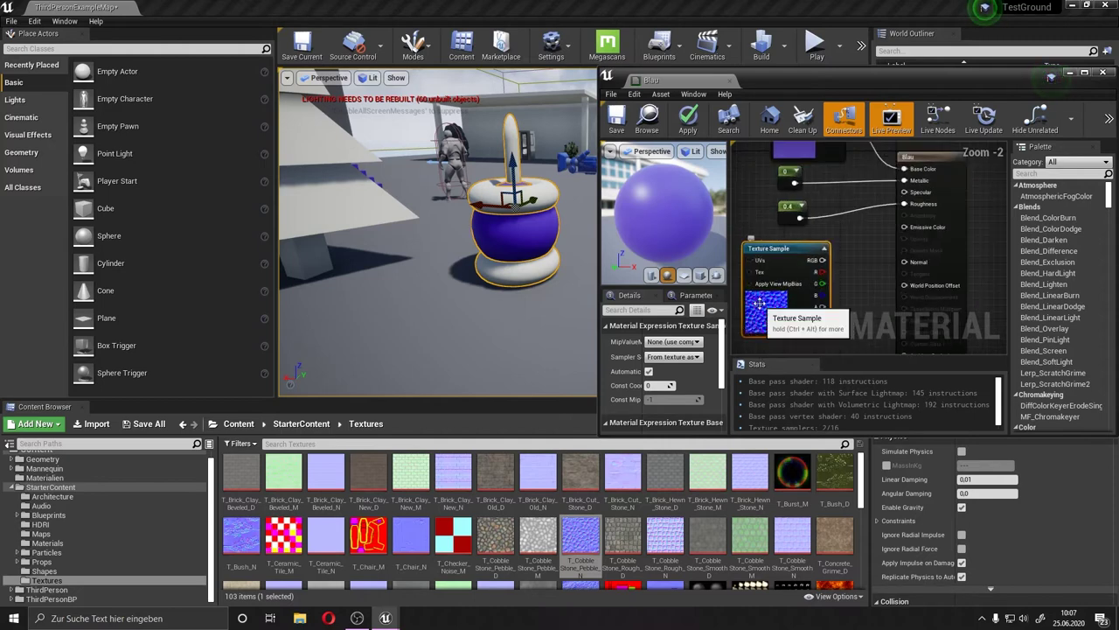
mouse_move(822, 259)
left_mouse_down()
mouse_move(910, 276)
mouse_move(919, 262)
left_mouse_up()
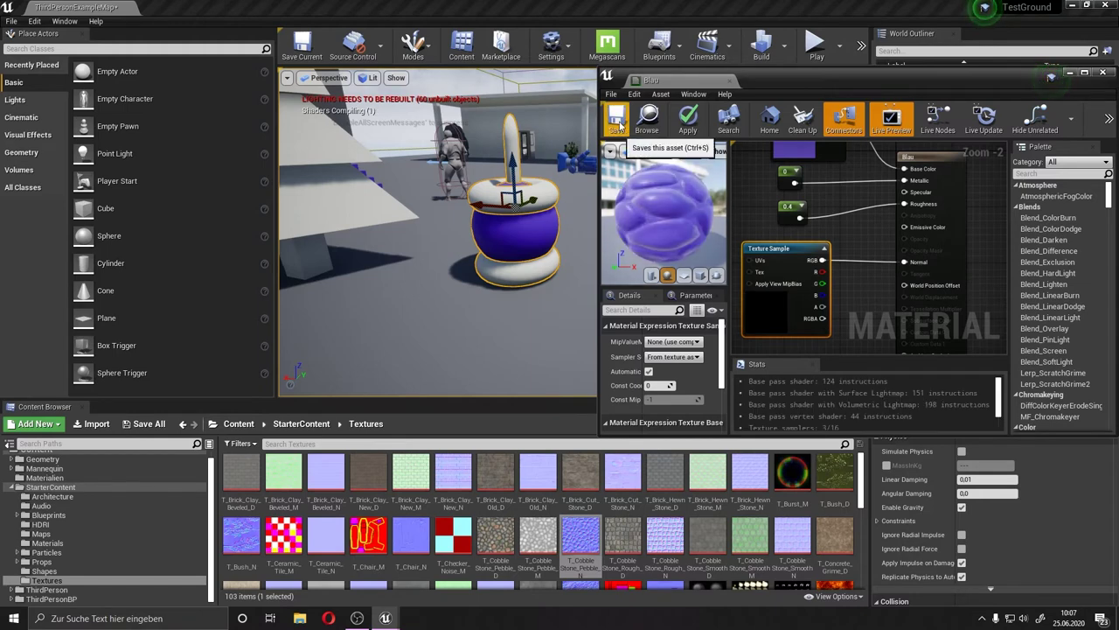
left_click_drag(663, 209, 691, 210)
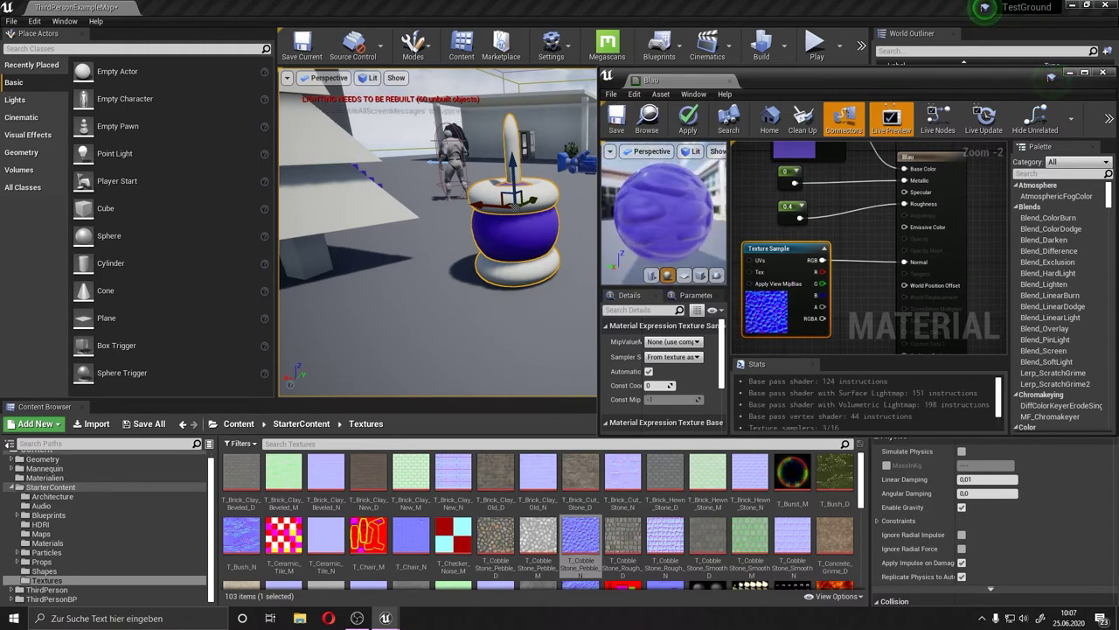
left_click(621, 125)
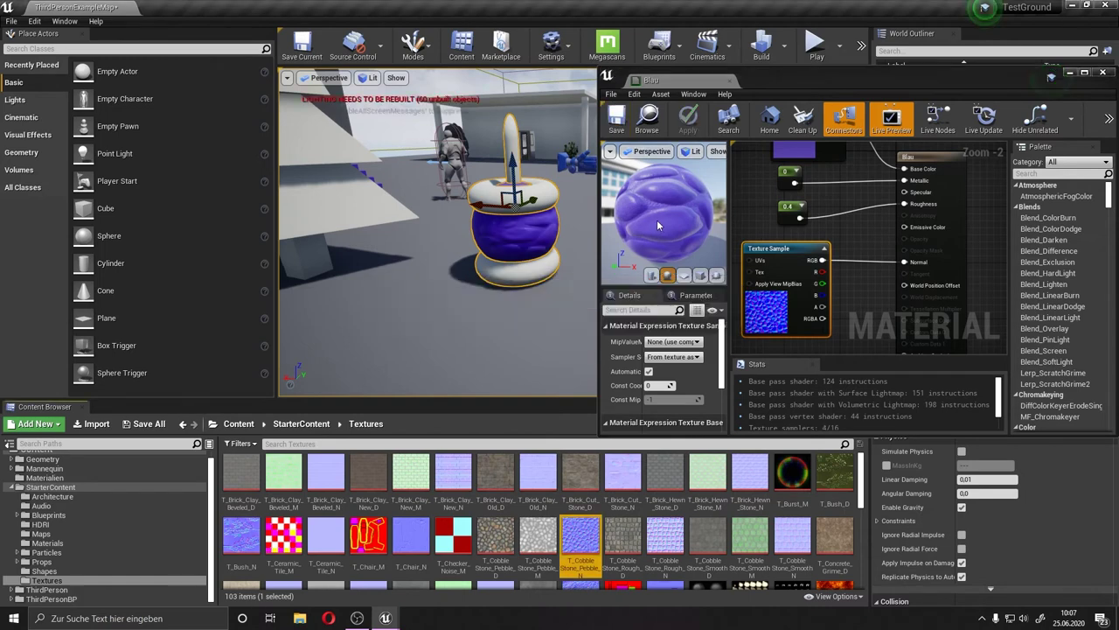
scroll(517, 227, "up", 2)
scroll(517, 228, "up", 4)
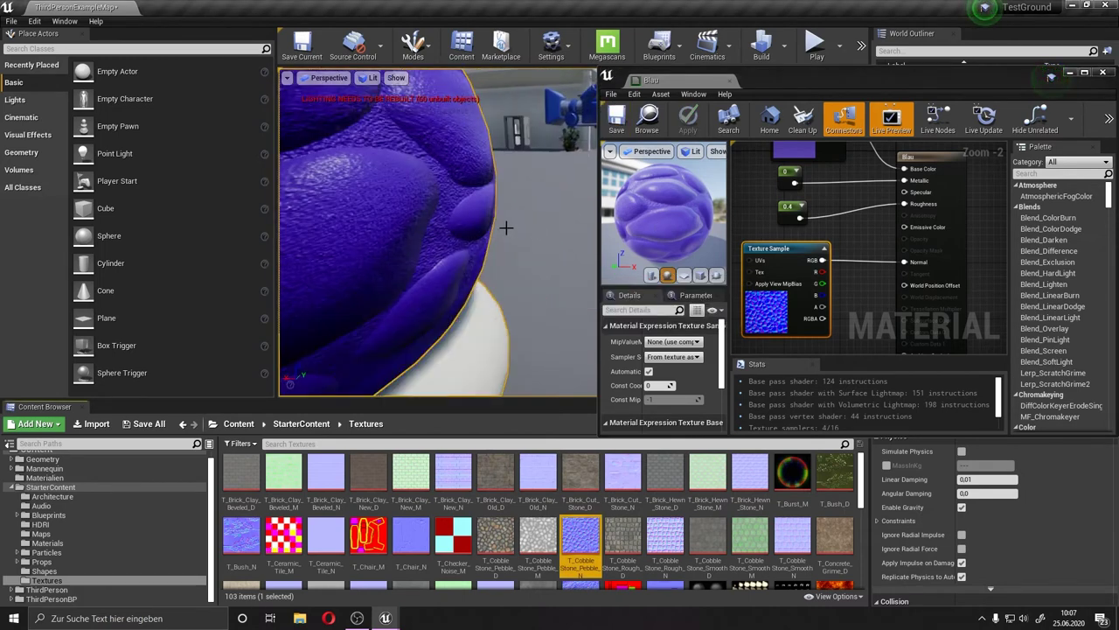
scroll(505, 227, "down", 2)
scroll(505, 227, "down", 2)
scroll(505, 228, "down", 2)
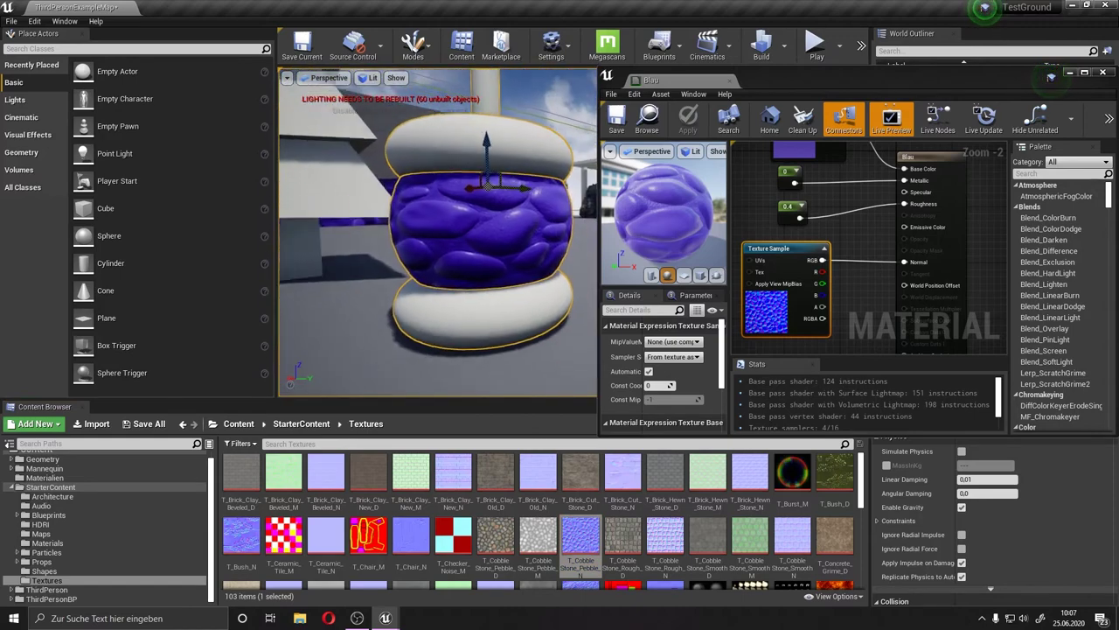
left_click_drag(506, 228, 525, 210)
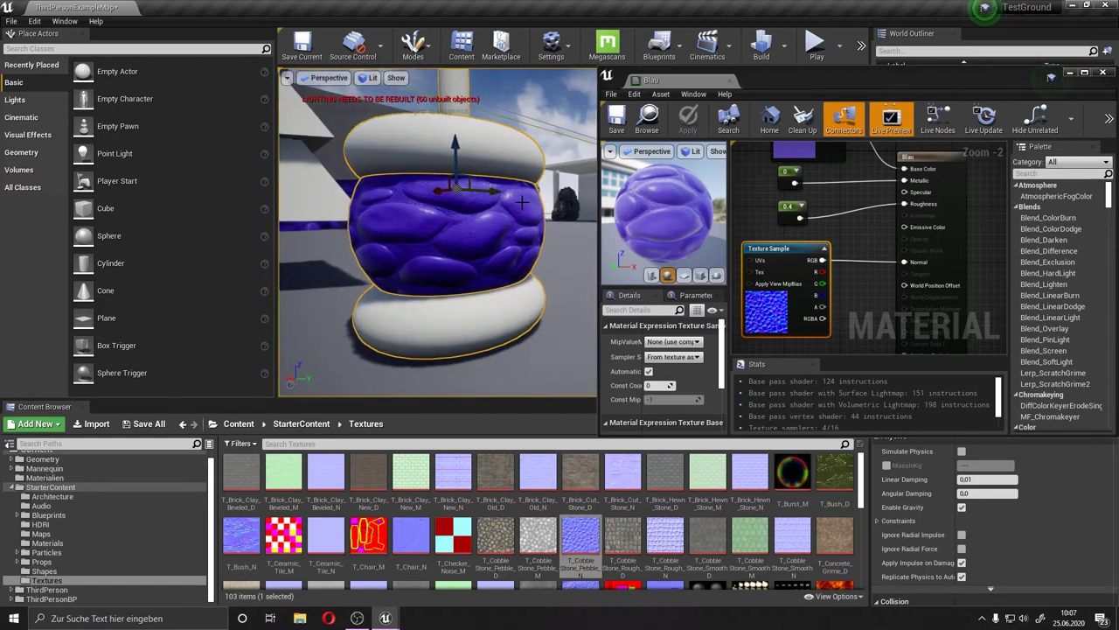
mouse_move(530, 287)
left_mouse_down()
mouse_move(571, 113)
mouse_move(525, 148)
mouse_move(533, 131)
mouse_move(482, 248)
left_mouse_up()
left_click_drag(351, 176, 473, 225)
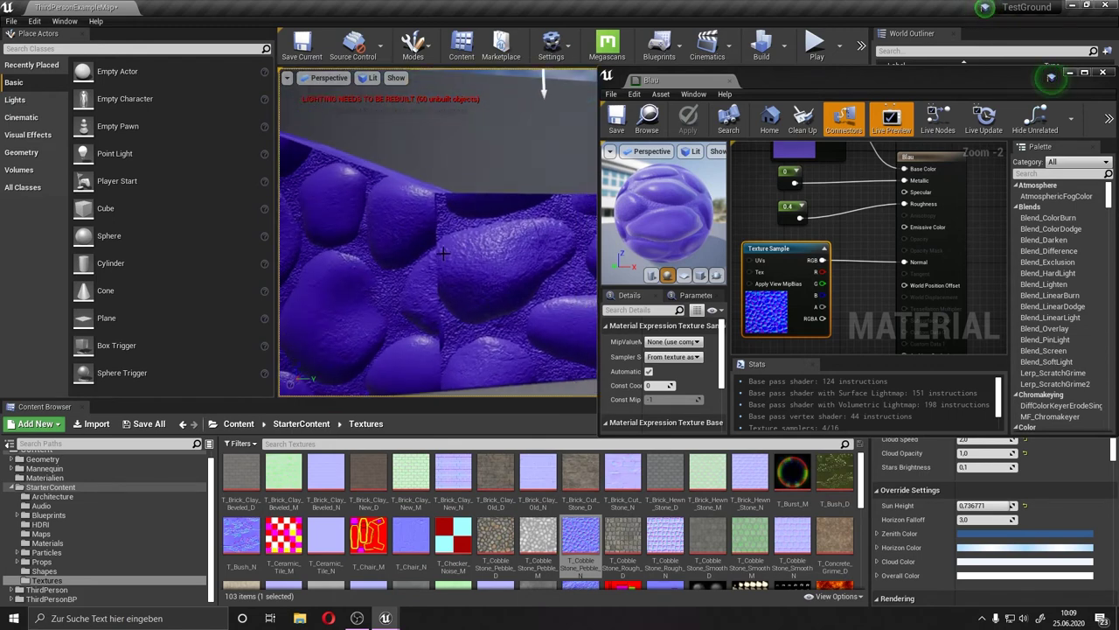
left_click_drag(442, 241, 514, 187)
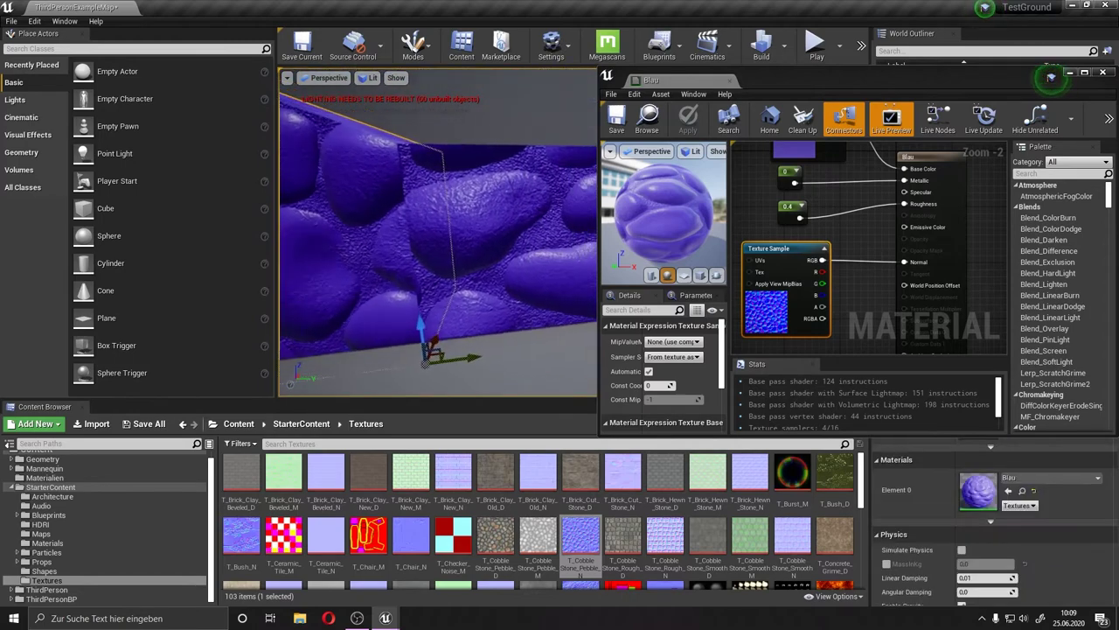
left_click_drag(507, 142, 509, 175)
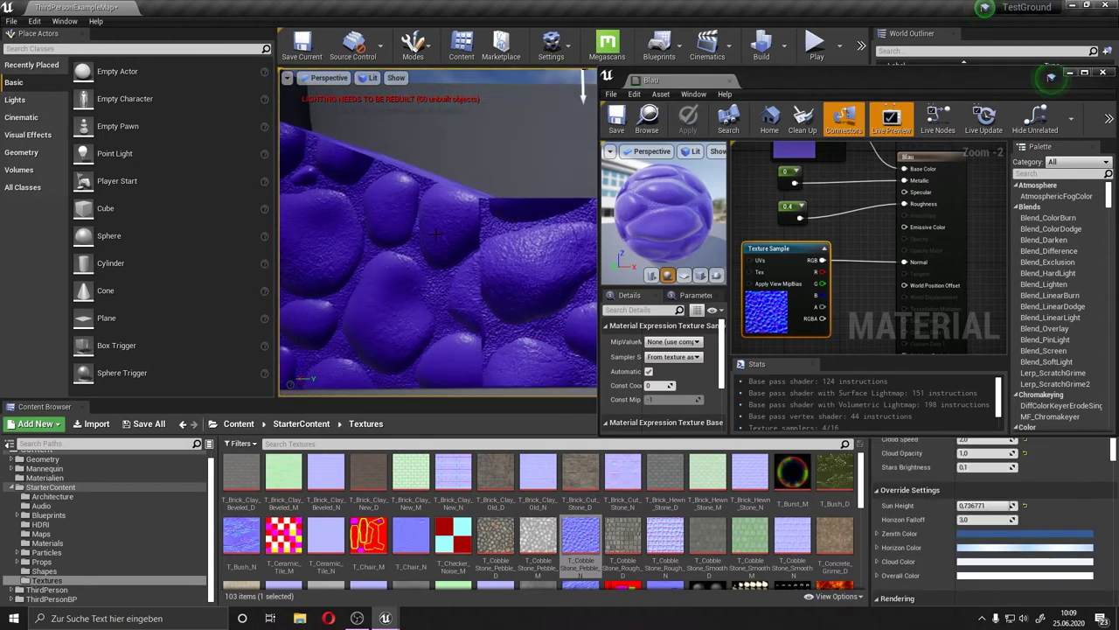
left_click_drag(420, 228, 410, 229)
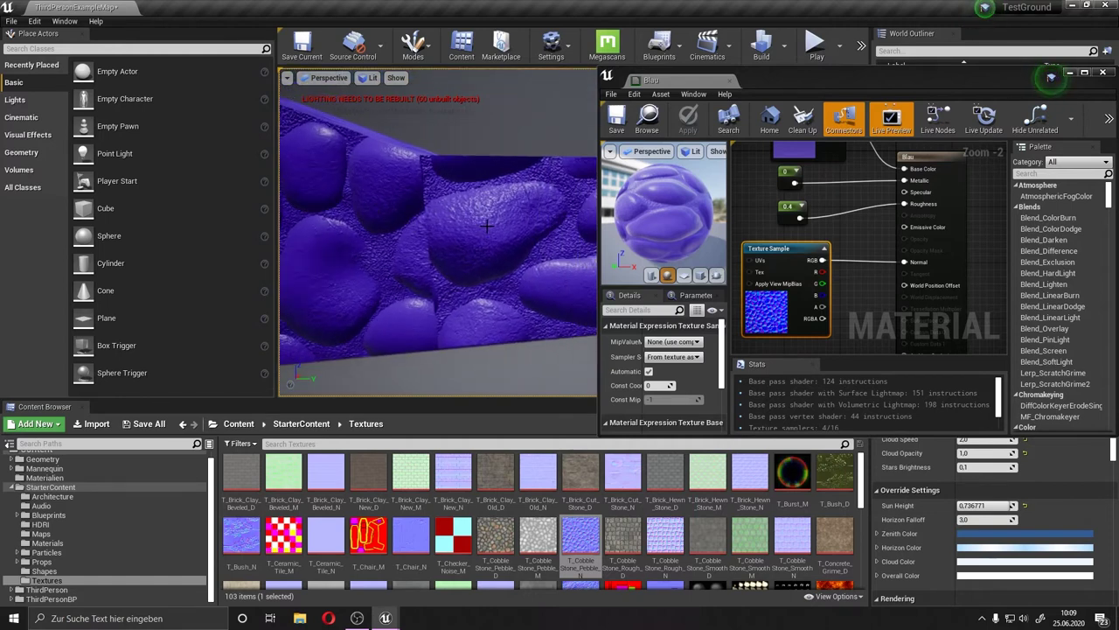
left_click_drag(487, 225, 486, 229)
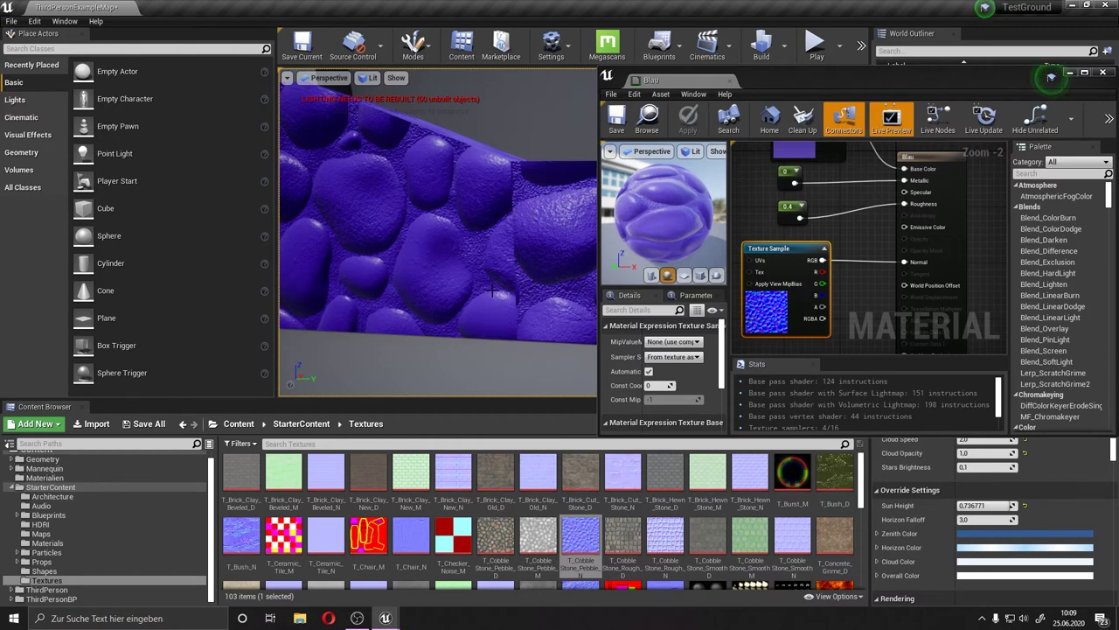
left_click_drag(481, 299, 436, 253)
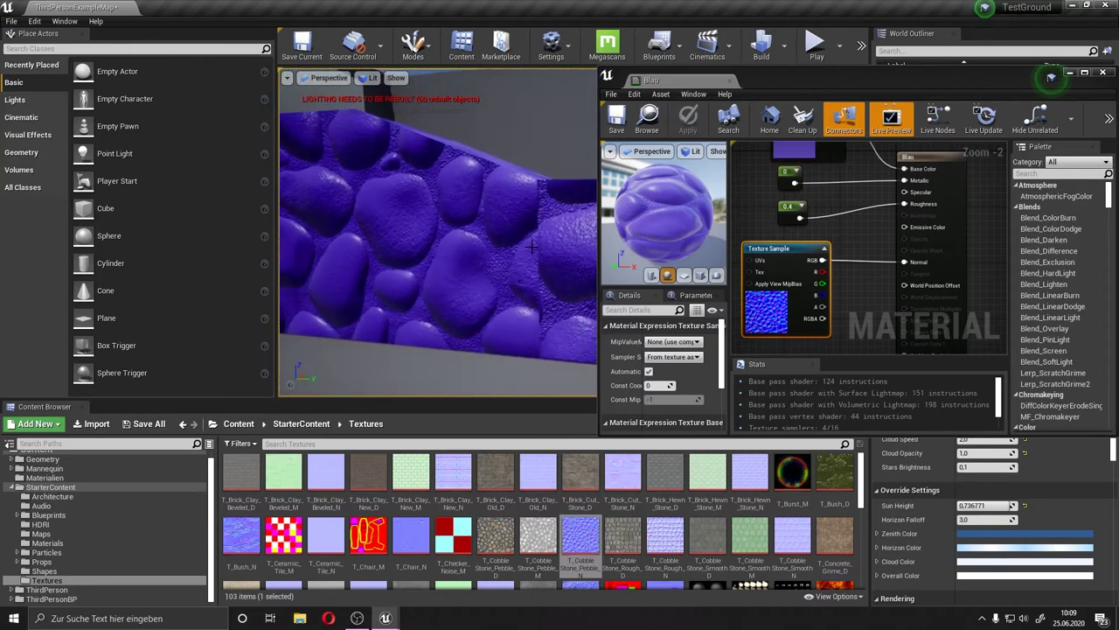
mouse_move(531, 238)
left_mouse_down()
mouse_move(399, 82)
mouse_move(455, 139)
mouse_move(420, 184)
left_mouse_up()
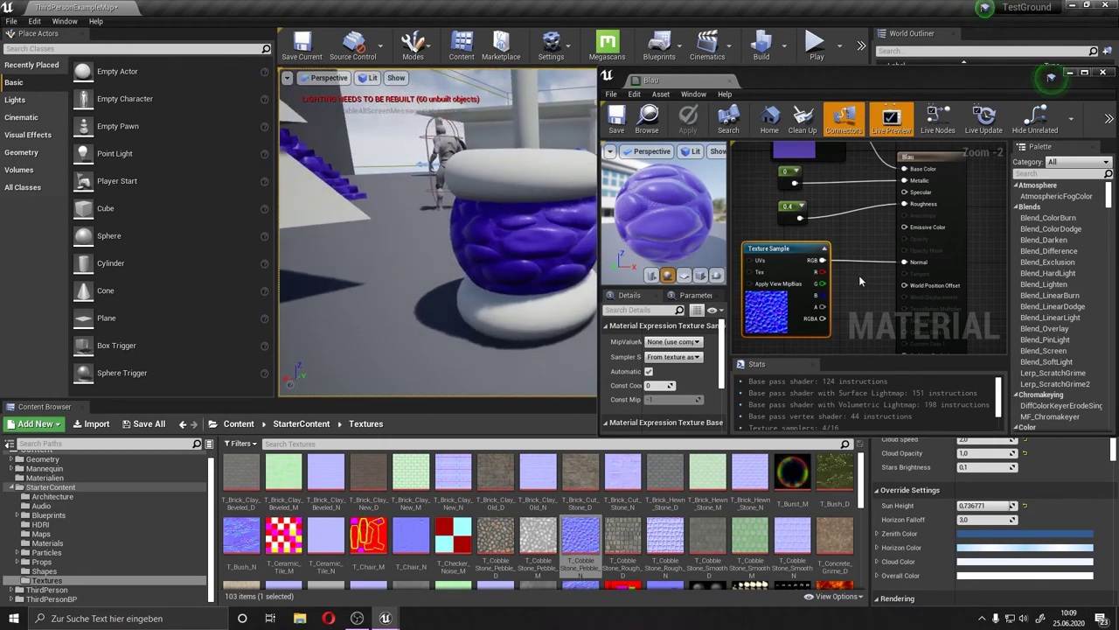
Zoom and reframe the level view to see the purple object from a new angle.
scroll(859, 275, "down", 1)
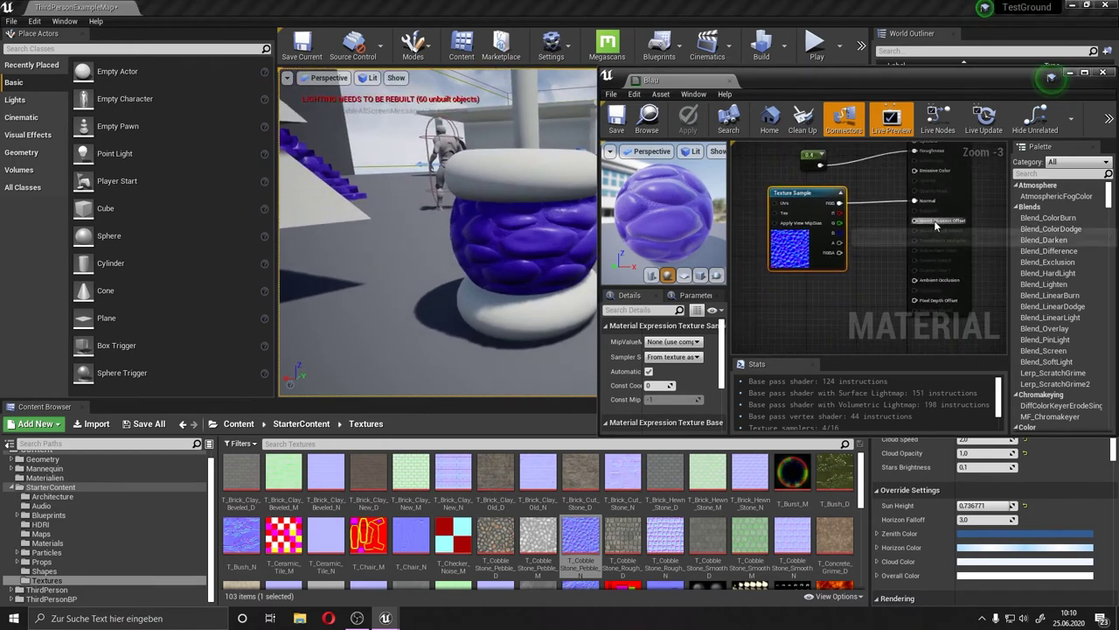
scroll(932, 285, "up", 3)
scroll(932, 285, "down", 1)
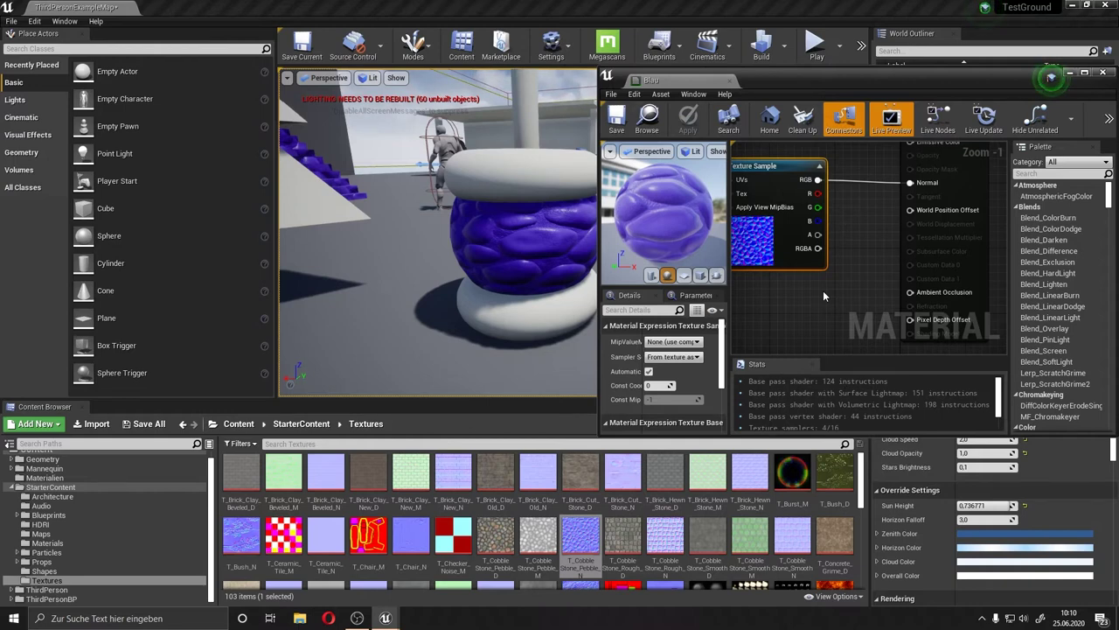
scroll(530, 233, "up", 3)
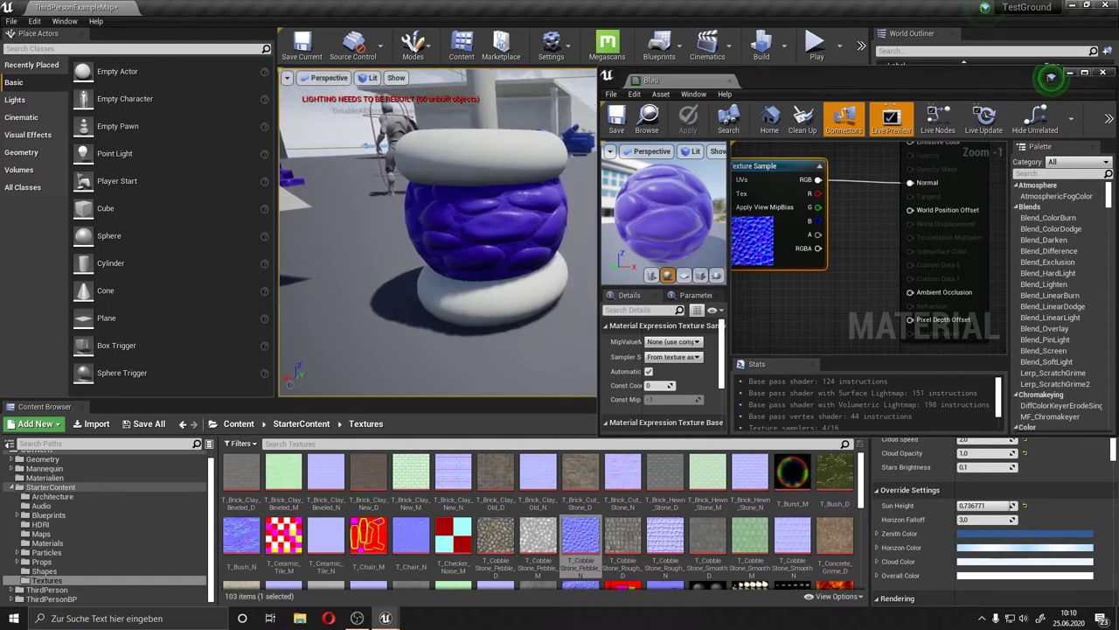
scroll(529, 233, "up", 3)
scroll(530, 233, "up", 3)
scroll(531, 234, "down", 2)
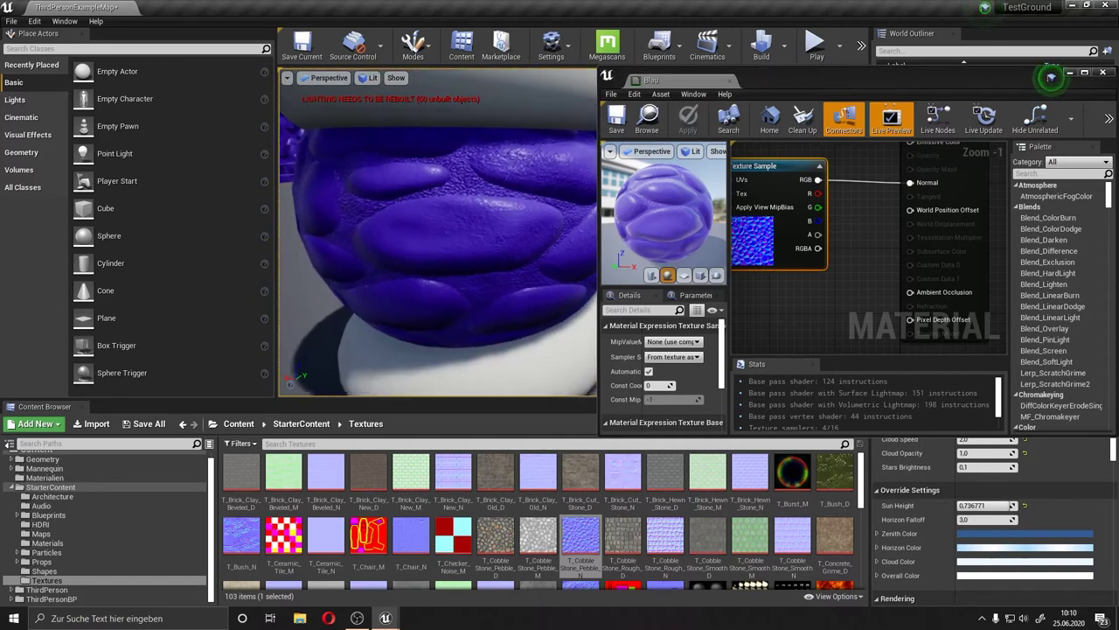
scroll(532, 235, "down", 5)
right_click_drag(522, 236, 516, 235)
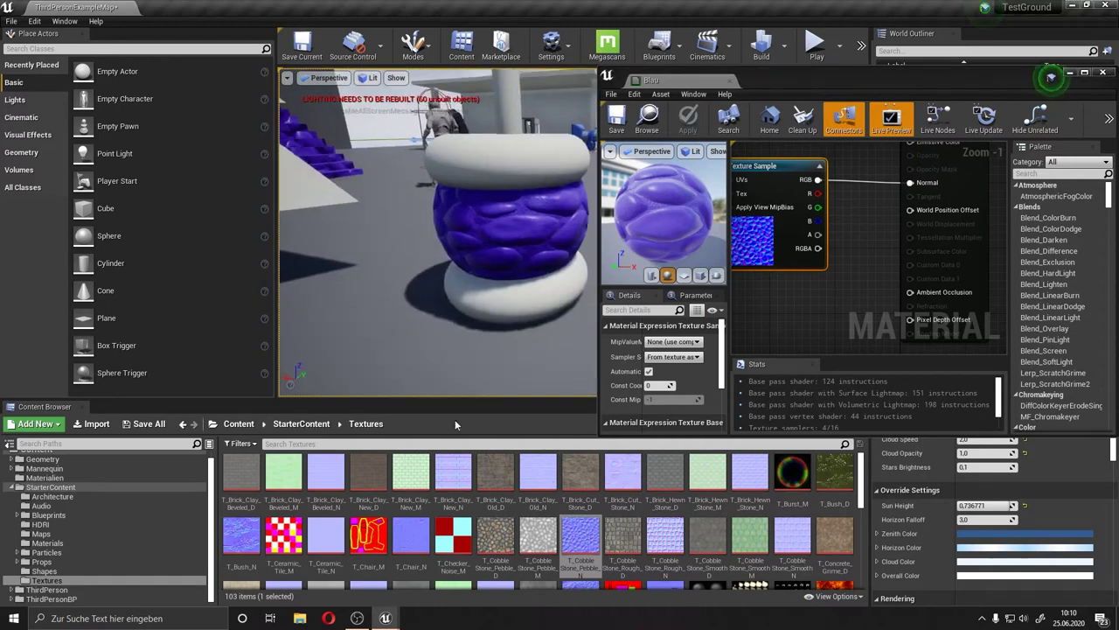
right_click_drag(406, 344, 490, 332)
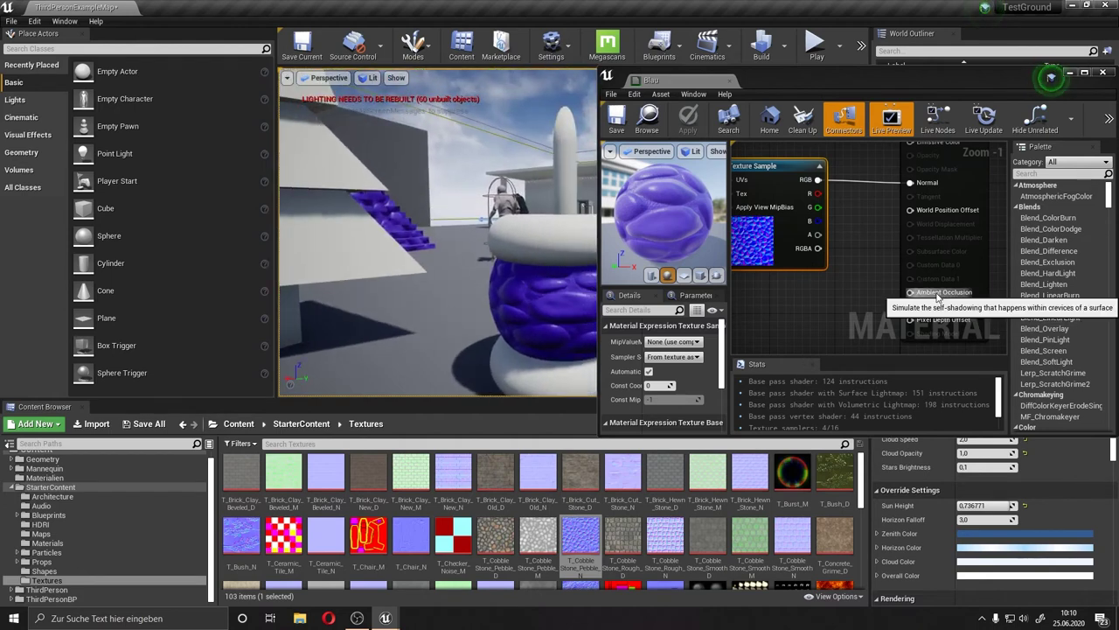
Pan the Blau graph to the pebble Texture Sample node and delete it.
right_click_drag(797, 300, 775, 256)
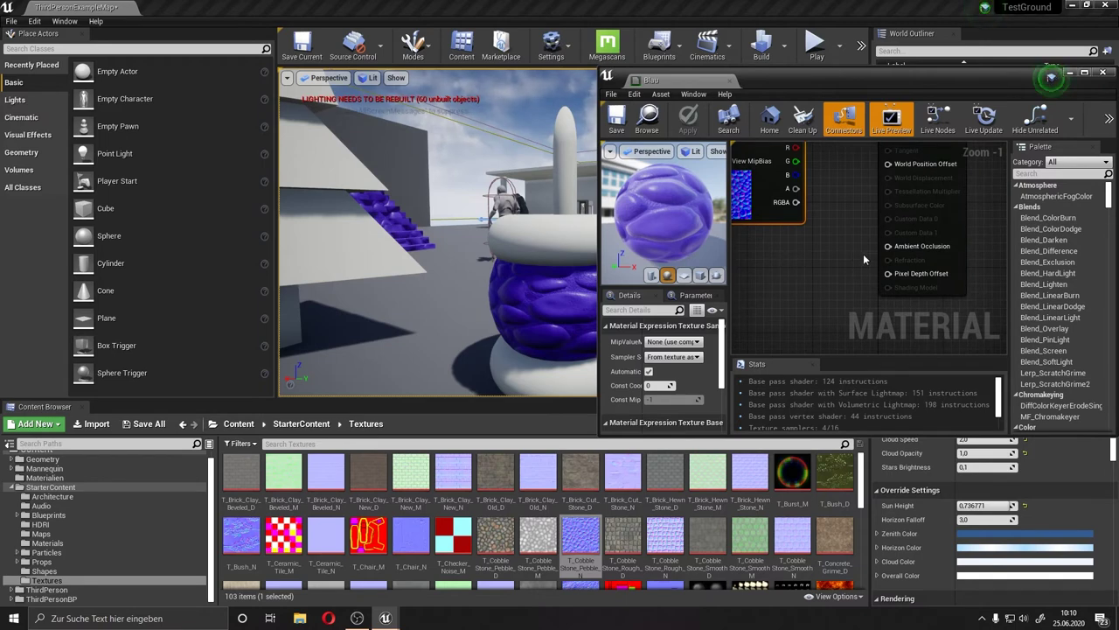
scroll(827, 297, "down", 3)
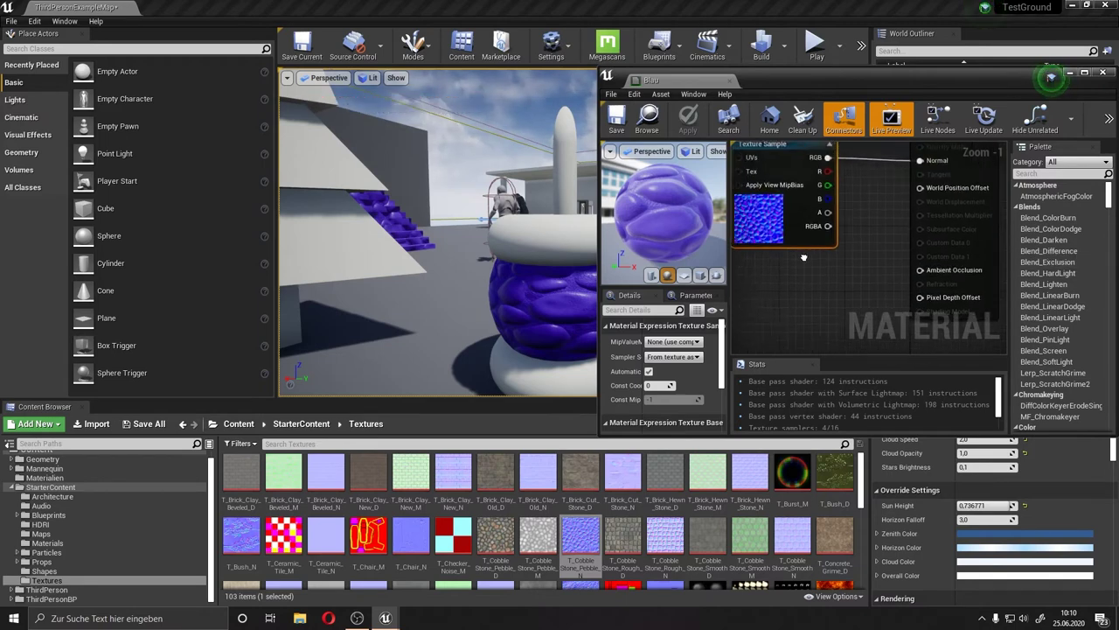
right_click_drag(833, 294, 811, 312)
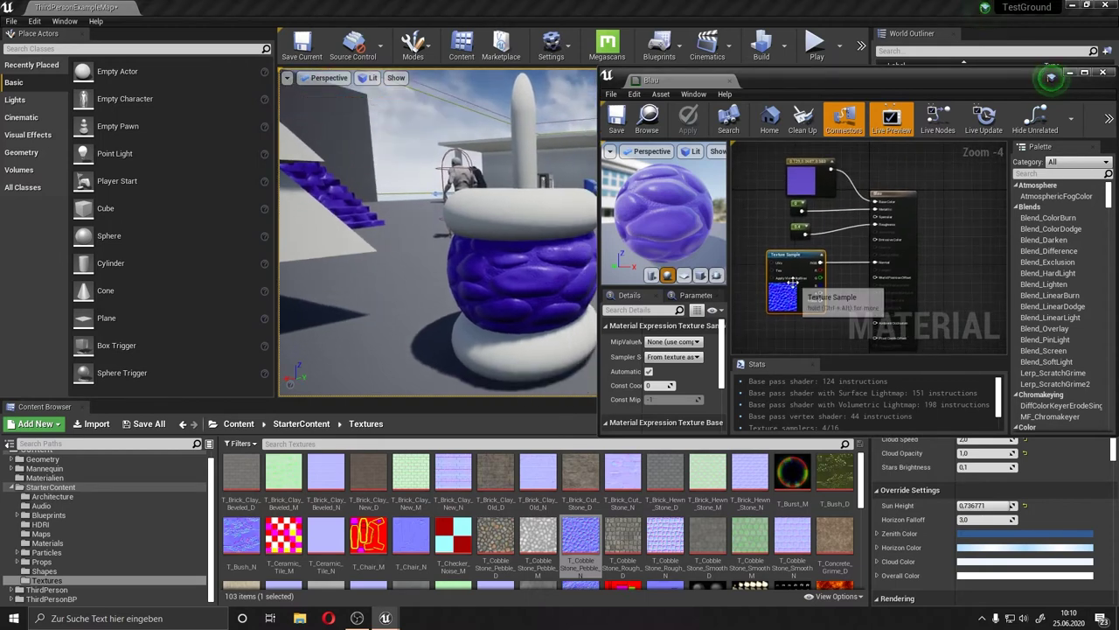
key("Delete")
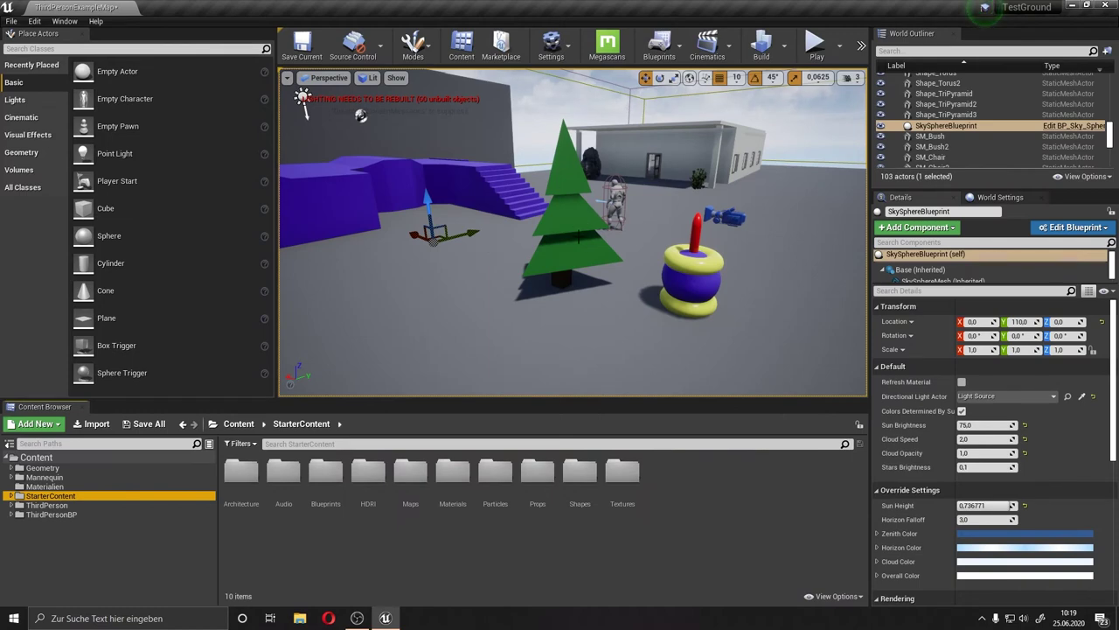
Fly the level view round to the wall with the door and open the Wand material.
left_click_drag(666, 259, 677, 236)
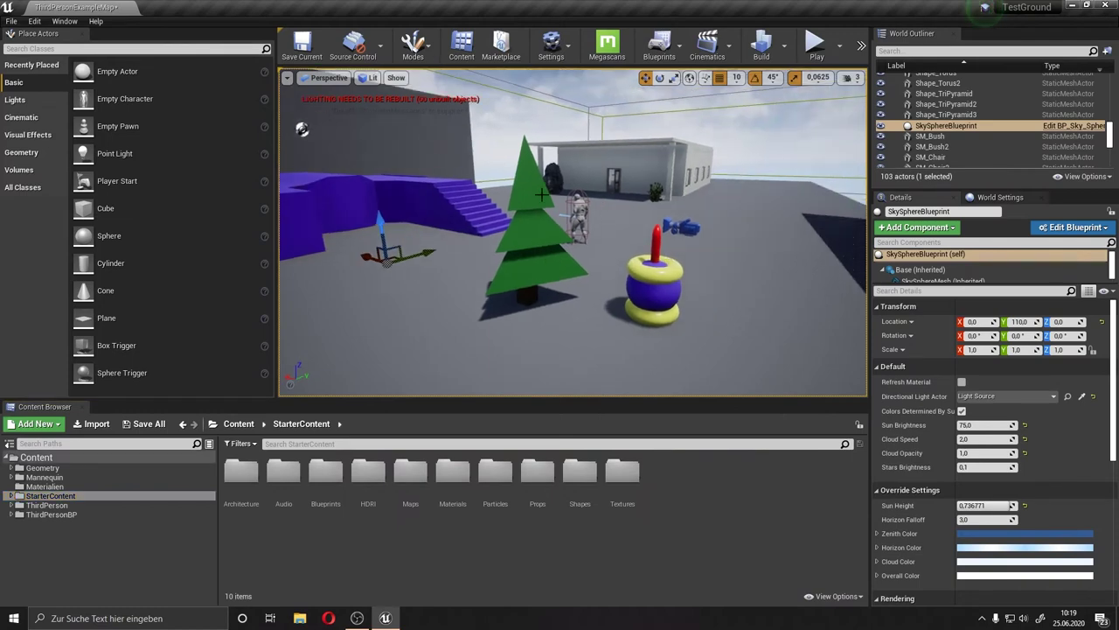
left_click_drag(625, 210, 633, 224)
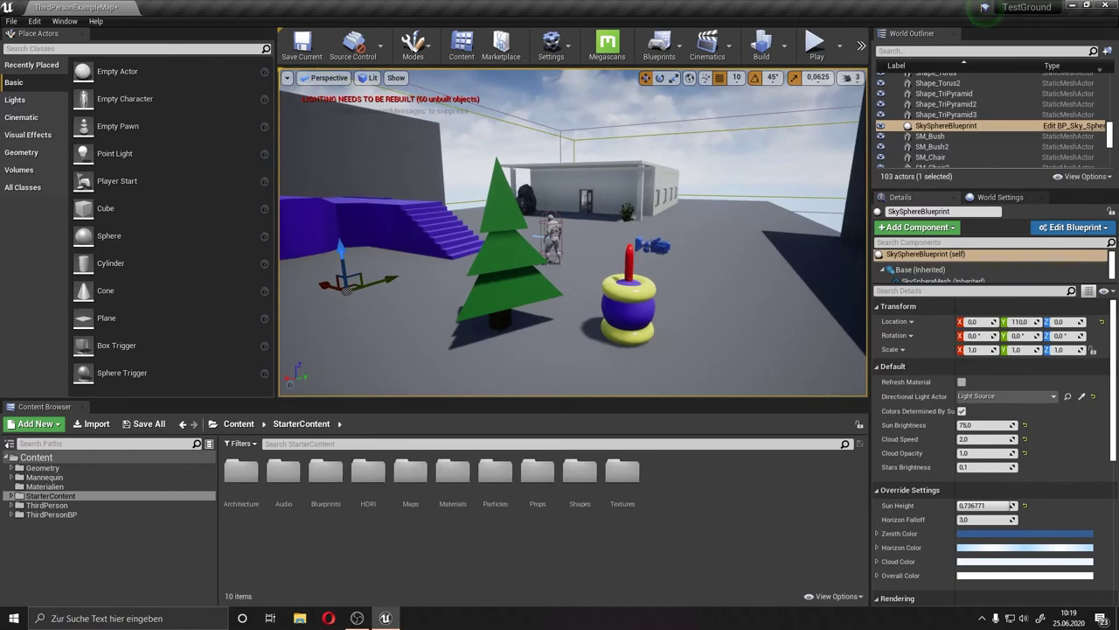
left_click_drag(528, 218, 511, 210)
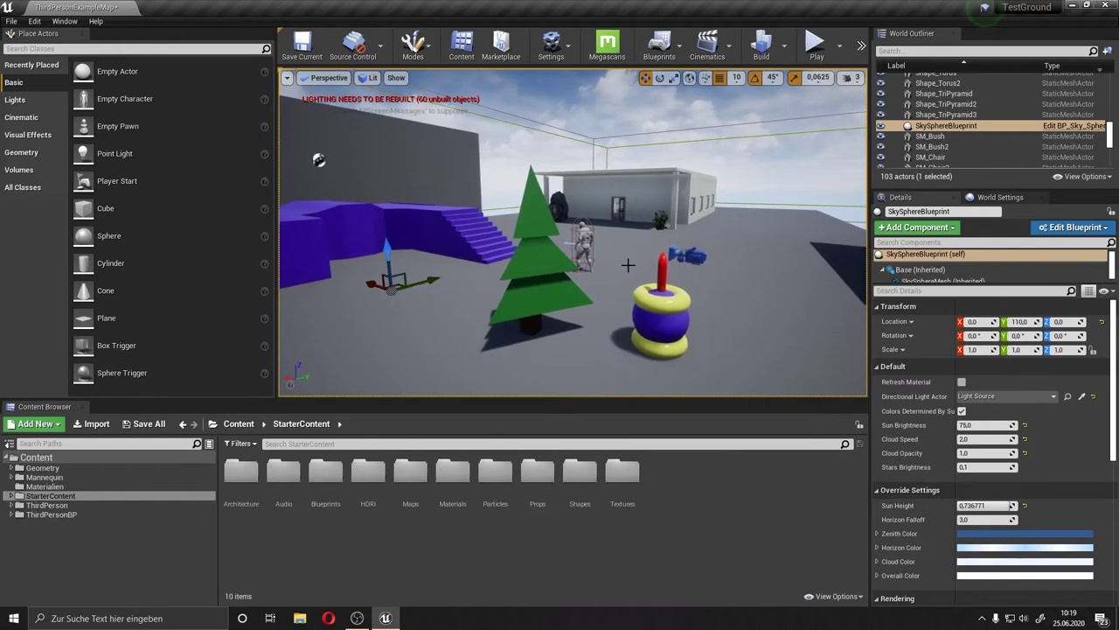
mouse_move(629, 228)
left_mouse_down()
mouse_move(595, 234)
mouse_move(582, 219)
mouse_move(585, 158)
mouse_move(583, 238)
left_mouse_up()
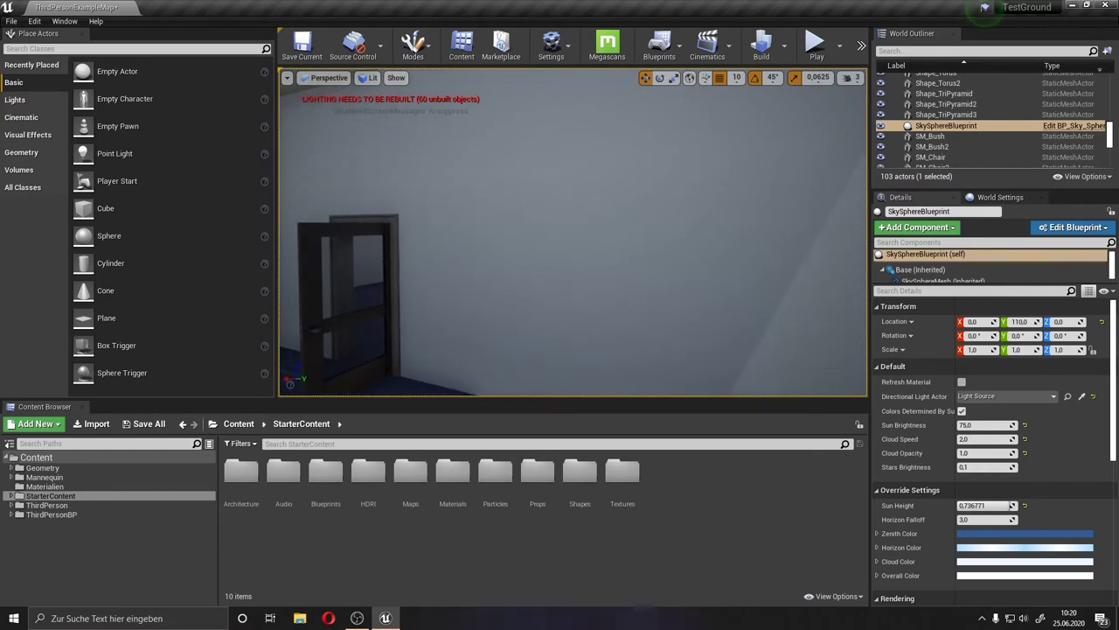
left_click_drag(583, 238, 546, 206)
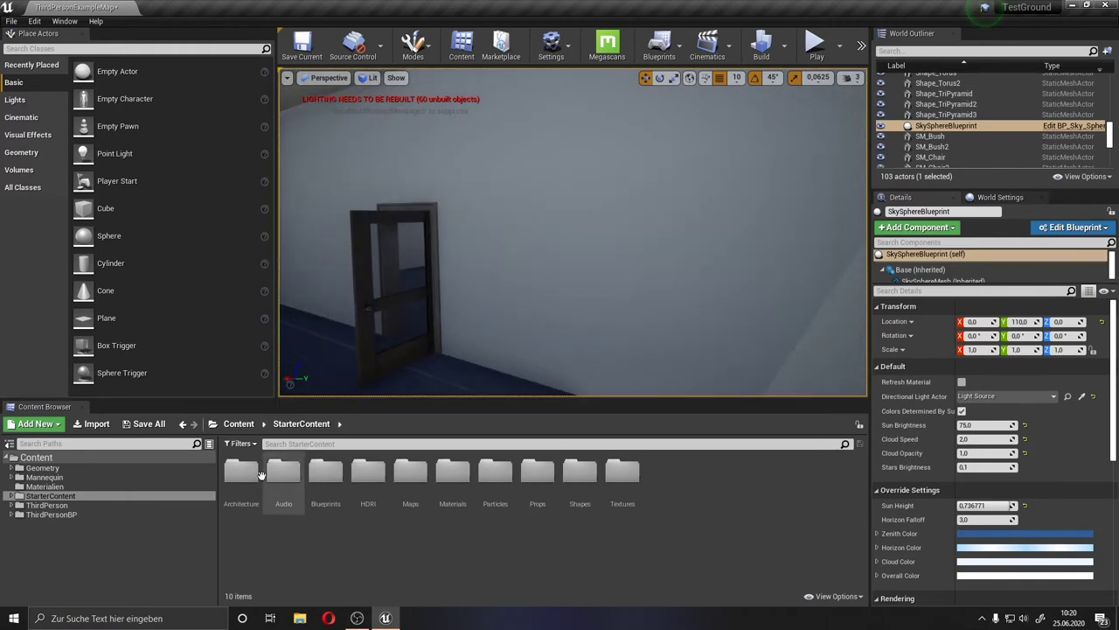
left_click(44, 486)
Apply M_Ground_Grass to the floor and the grey ledge, then move the Wand editor aside.
left_click(67, 555)
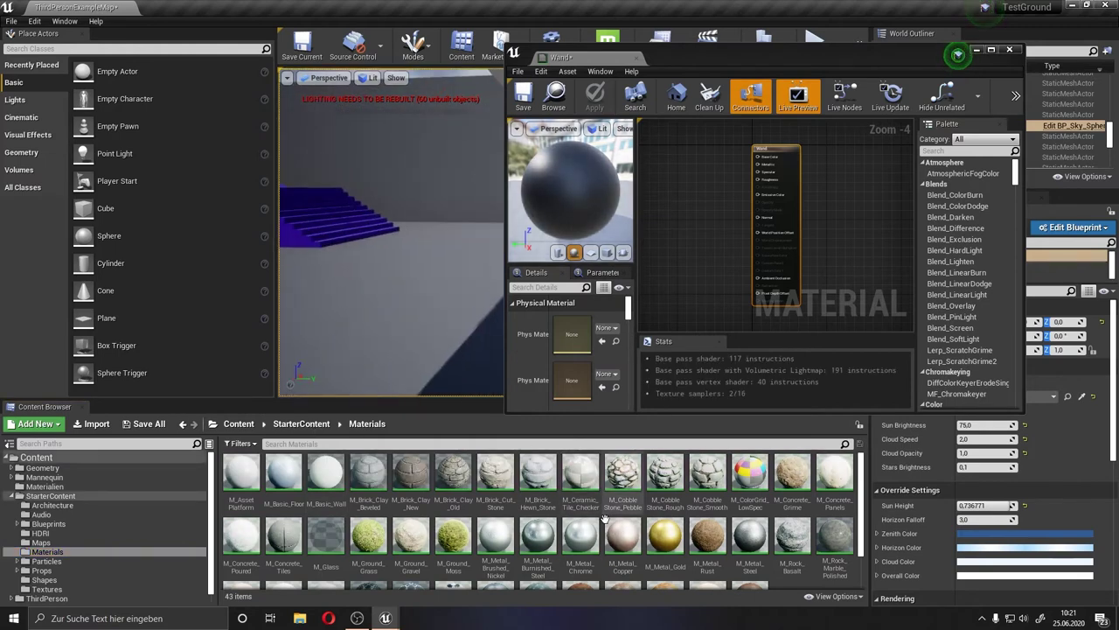
mouse_move(431, 367)
left_mouse_down()
mouse_move(403, 307)
mouse_move(384, 315)
left_mouse_up()
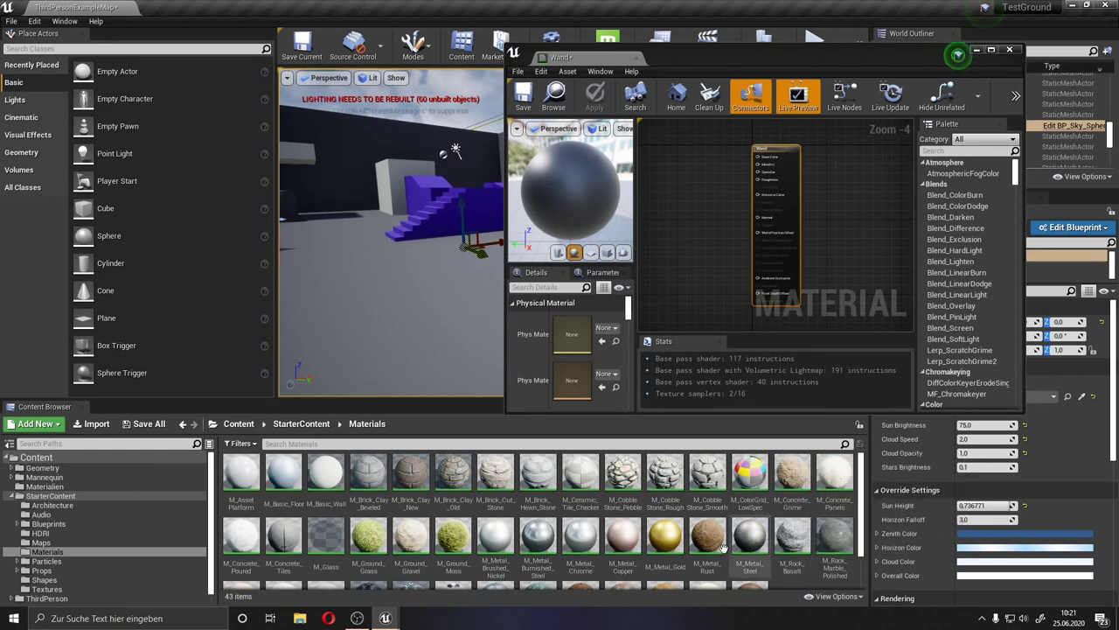
left_click_drag(706, 533, 709, 540)
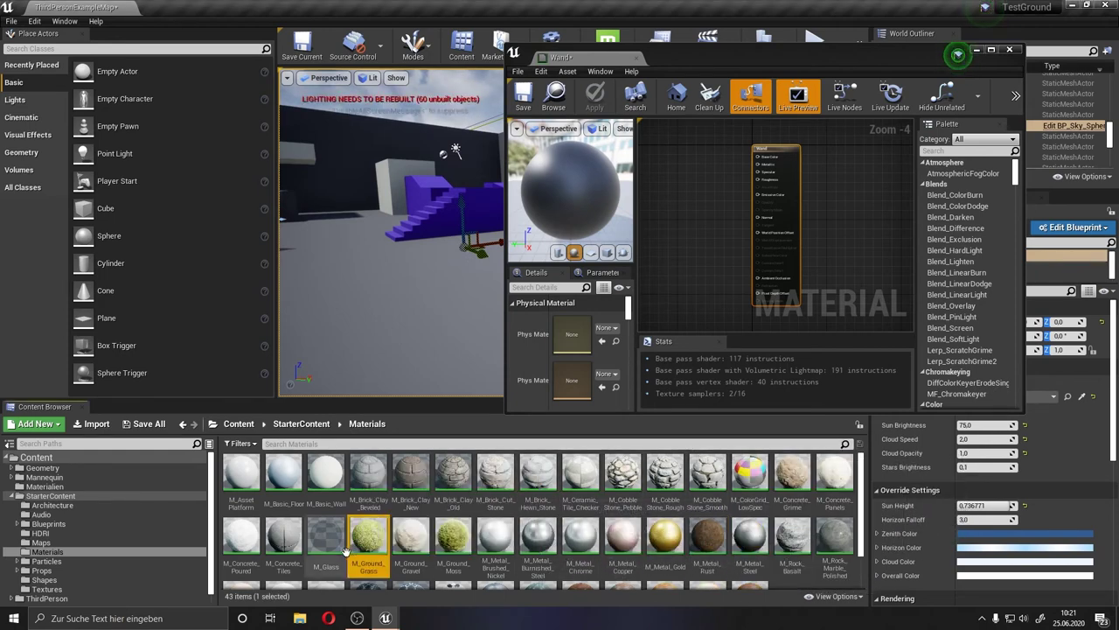
left_click_drag(368, 538, 394, 333)
mouse_move(393, 333)
right_mouse_down()
mouse_move(376, 289)
mouse_move(351, 399)
right_mouse_up()
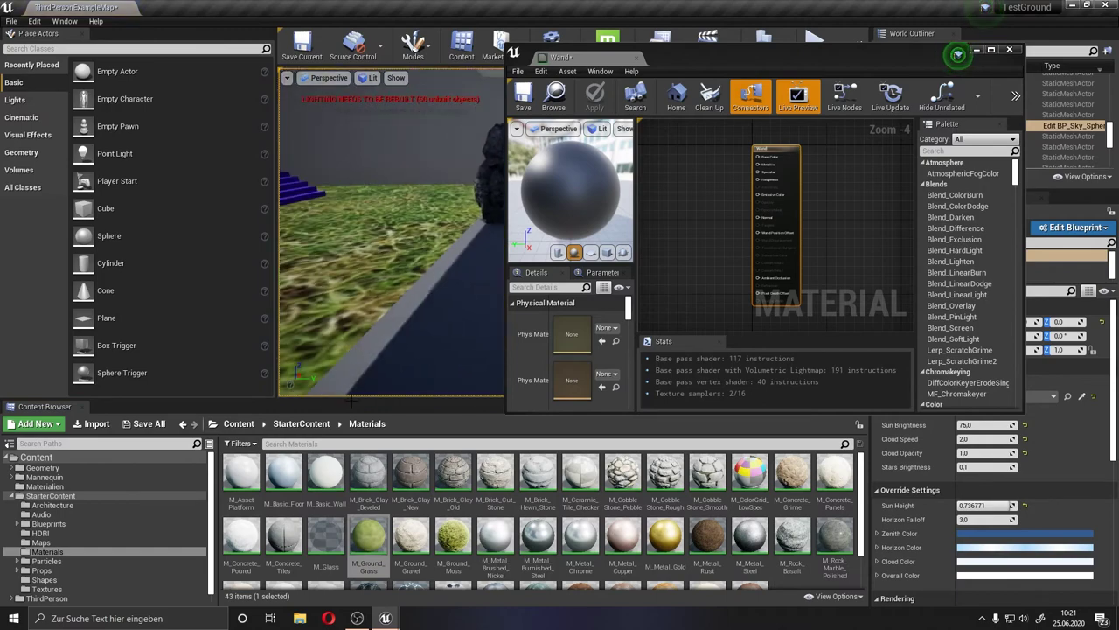
left_click_drag(372, 544, 407, 372)
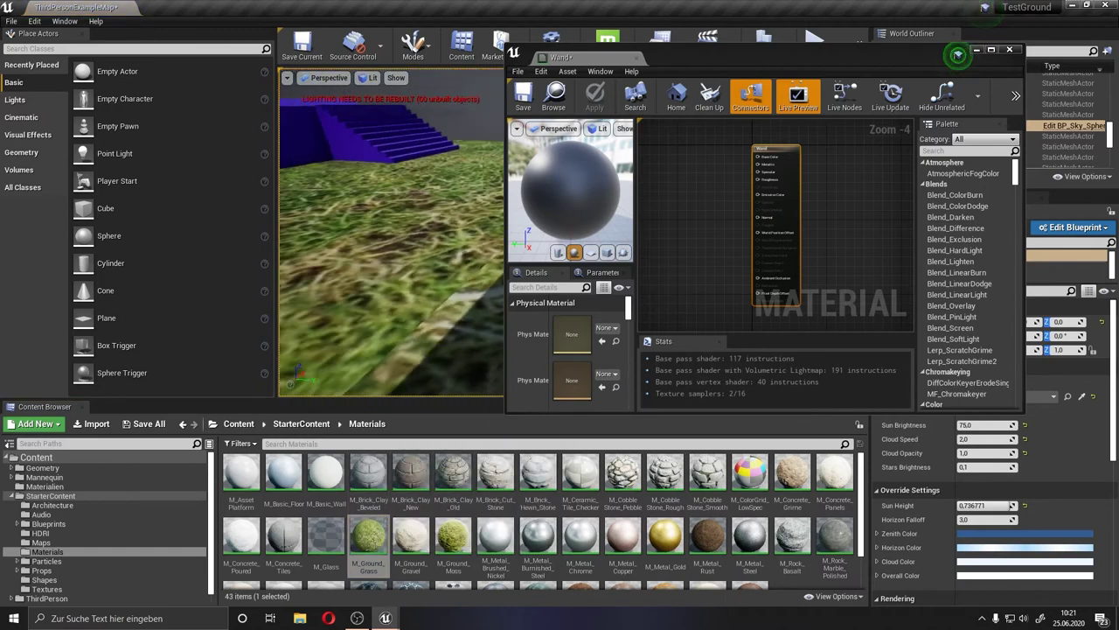
mouse_move(699, 54)
left_mouse_down()
mouse_move(814, 83)
mouse_move(886, 242)
left_mouse_up()
mouse_move(505, 245)
left_mouse_down()
mouse_move(504, 219)
mouse_move(503, 253)
mouse_move(532, 157)
left_mouse_up()
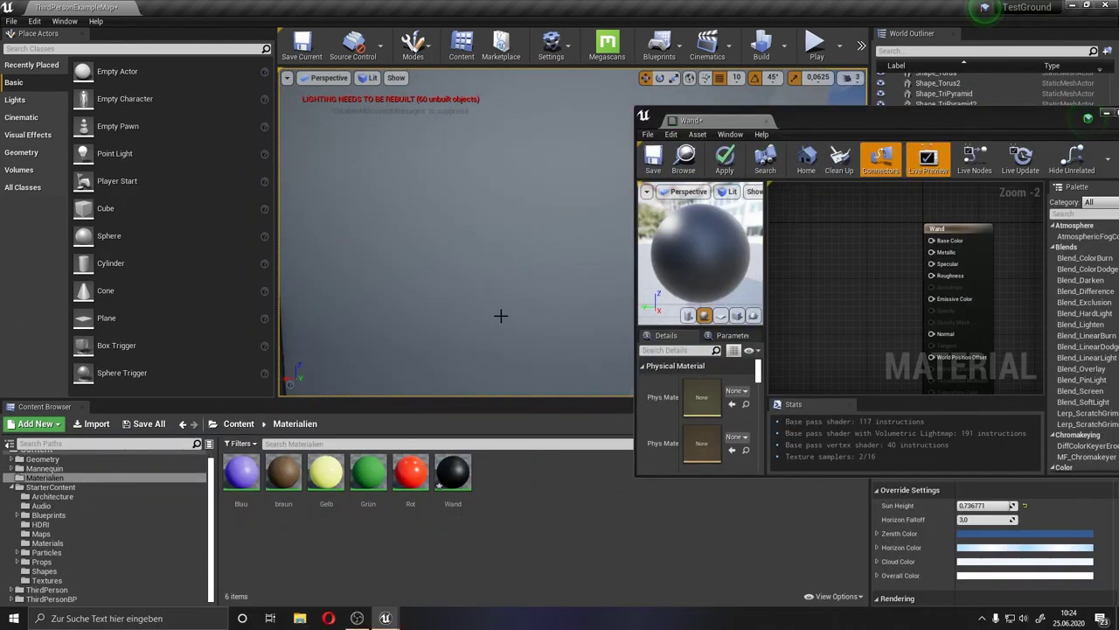
Drag the black Wand material onto the house wall, then browse the 103 StarterContent textures.
left_click_drag(502, 324, 525, 324)
left_click_drag(452, 472, 380, 319)
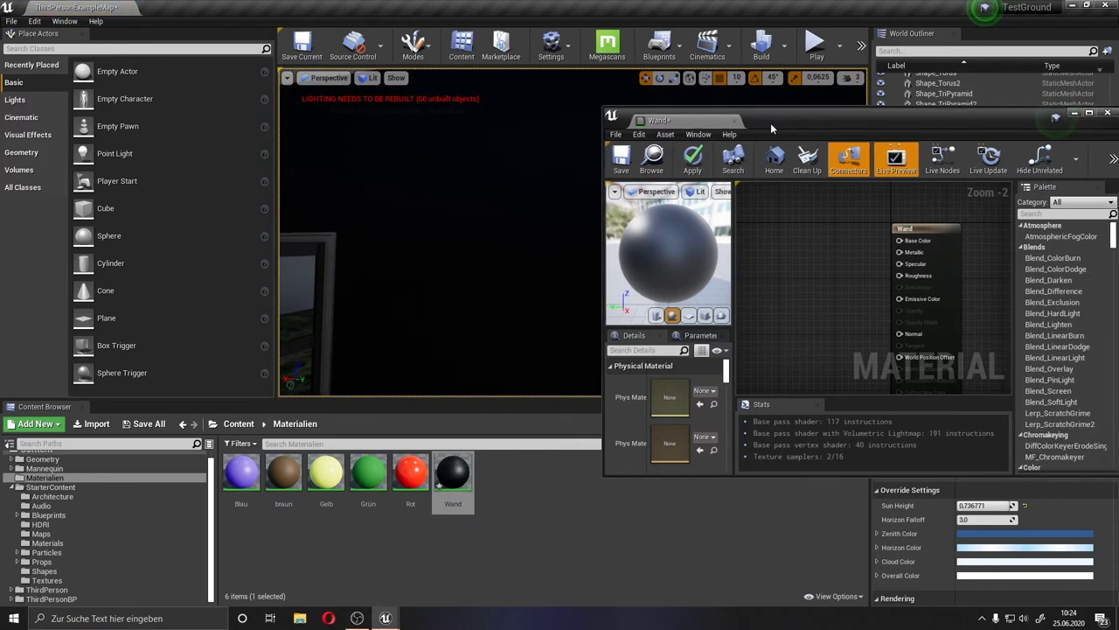
left_click_drag(770, 122, 724, 101)
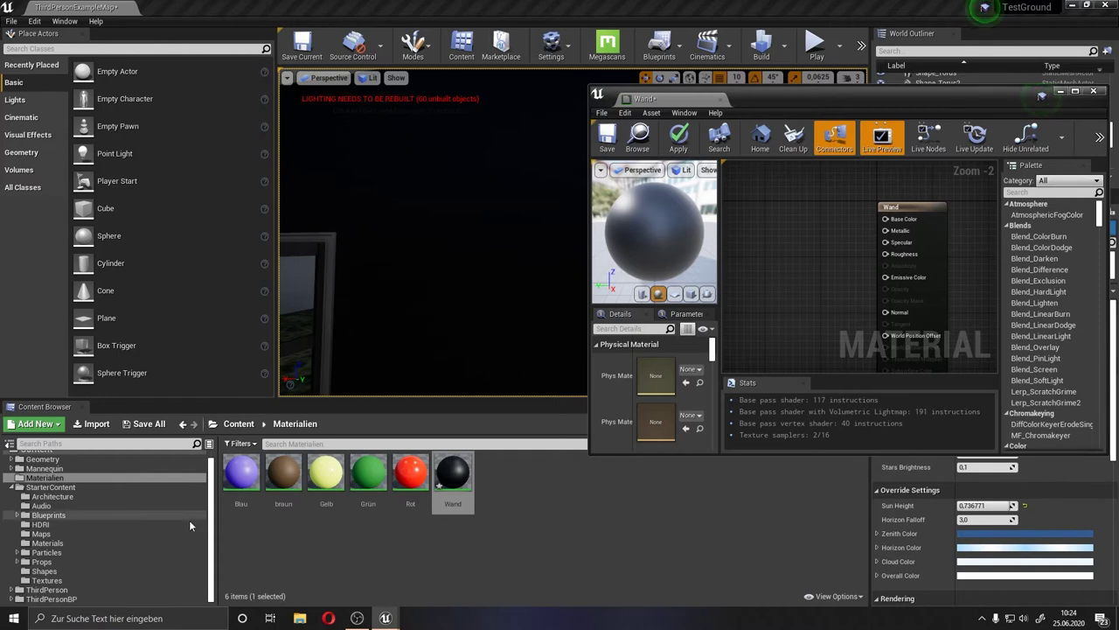
left_click(132, 582)
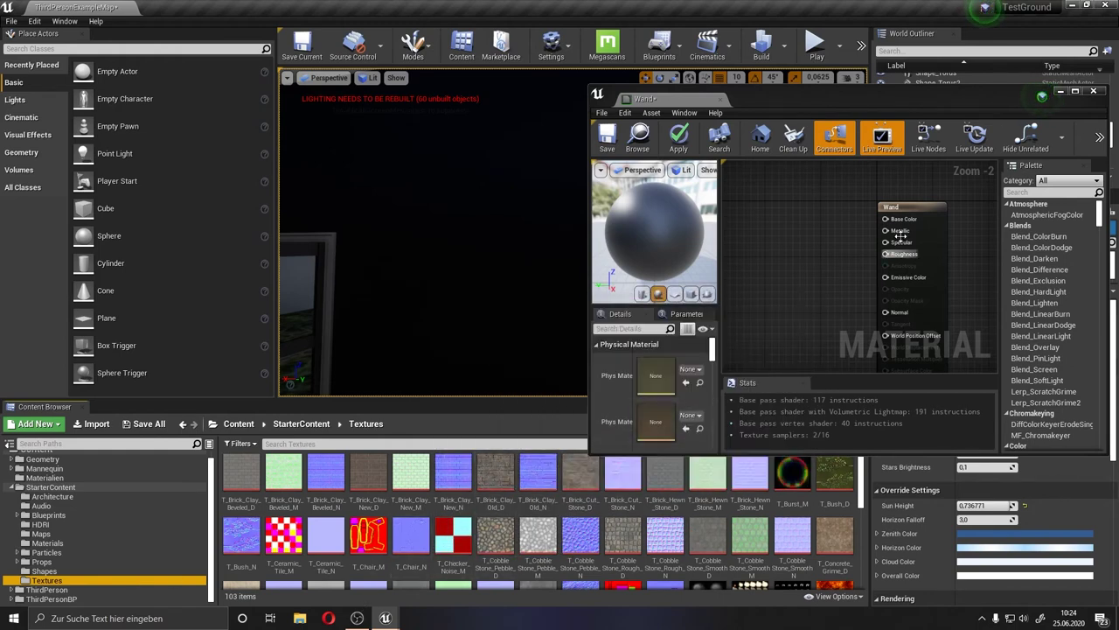
mouse_move(496, 486)
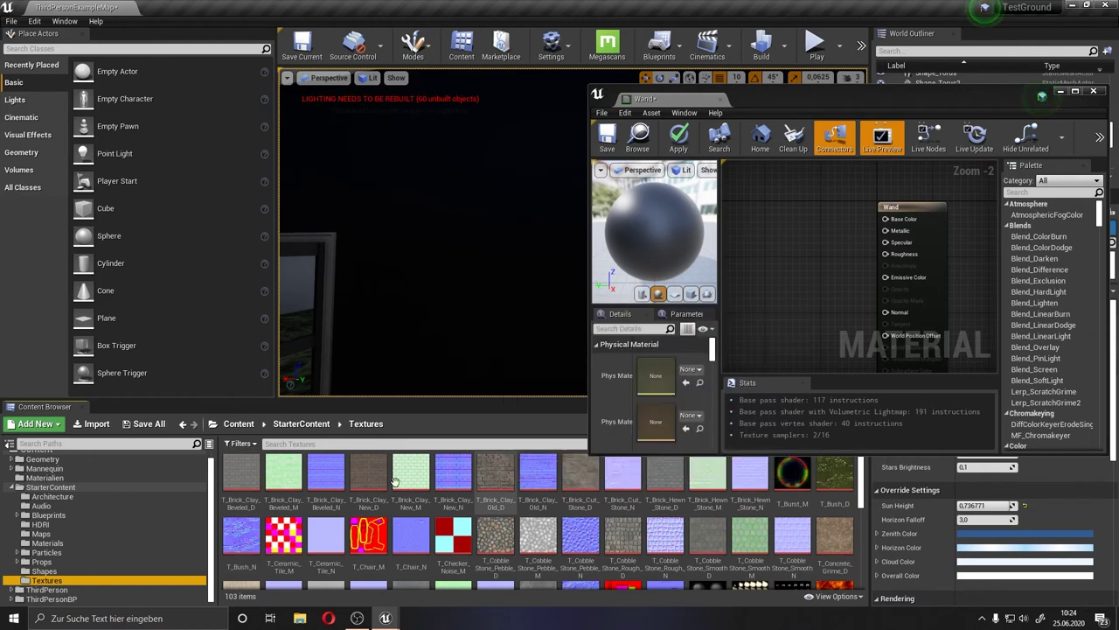
Preview T_Brick_Clay_Beveled_D and T_Brick_Clay_New_D with alpha hidden, then close both previews.
double_click(241, 473)
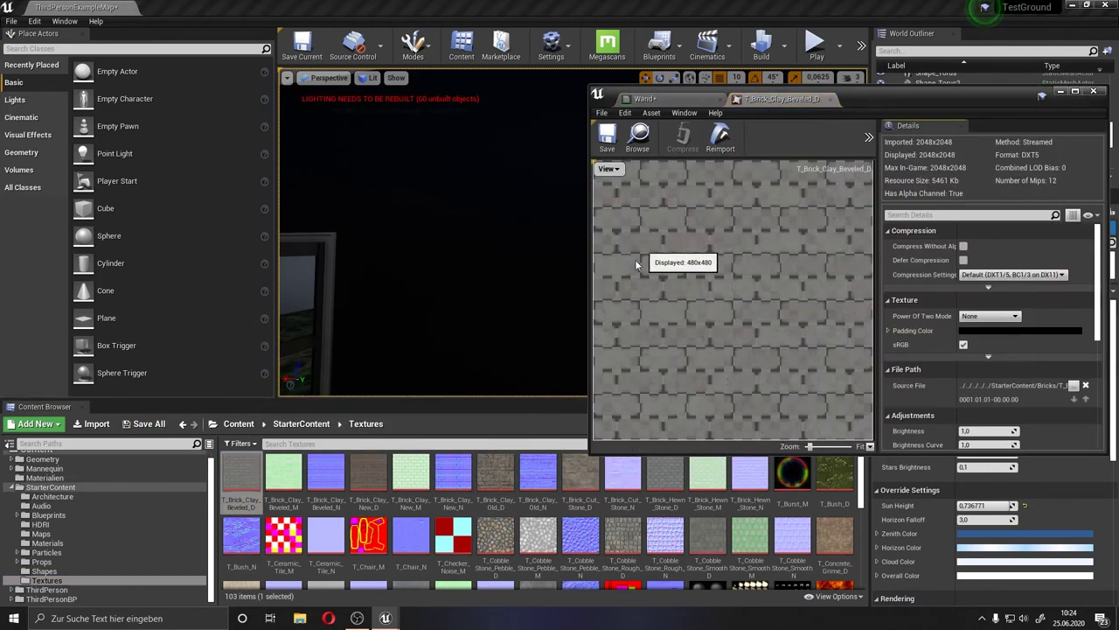
left_click(606, 170)
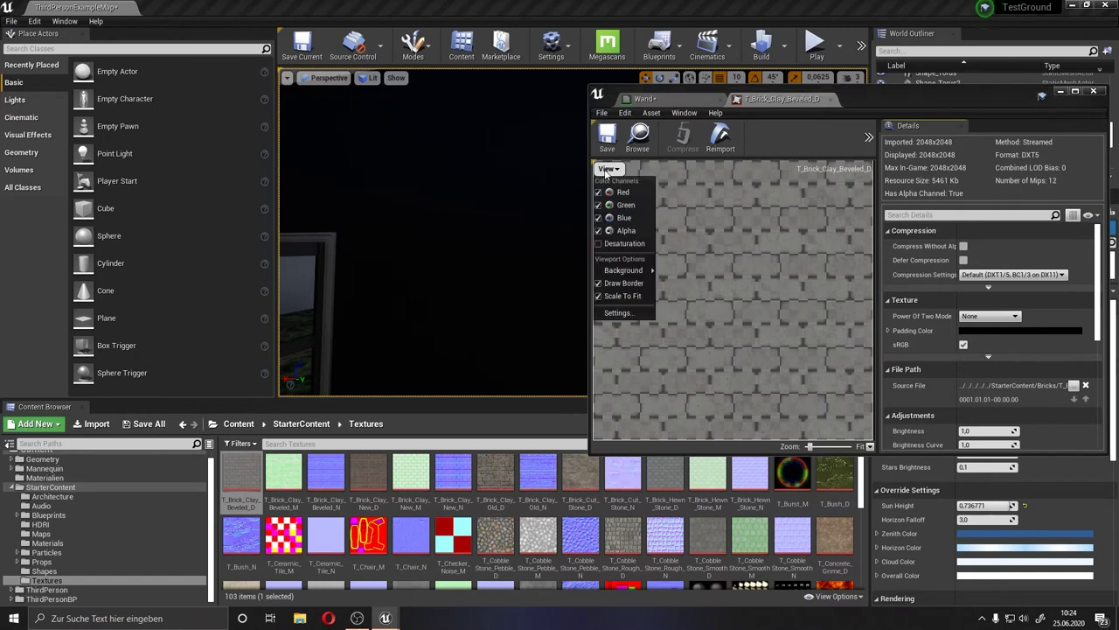
left_click(599, 232)
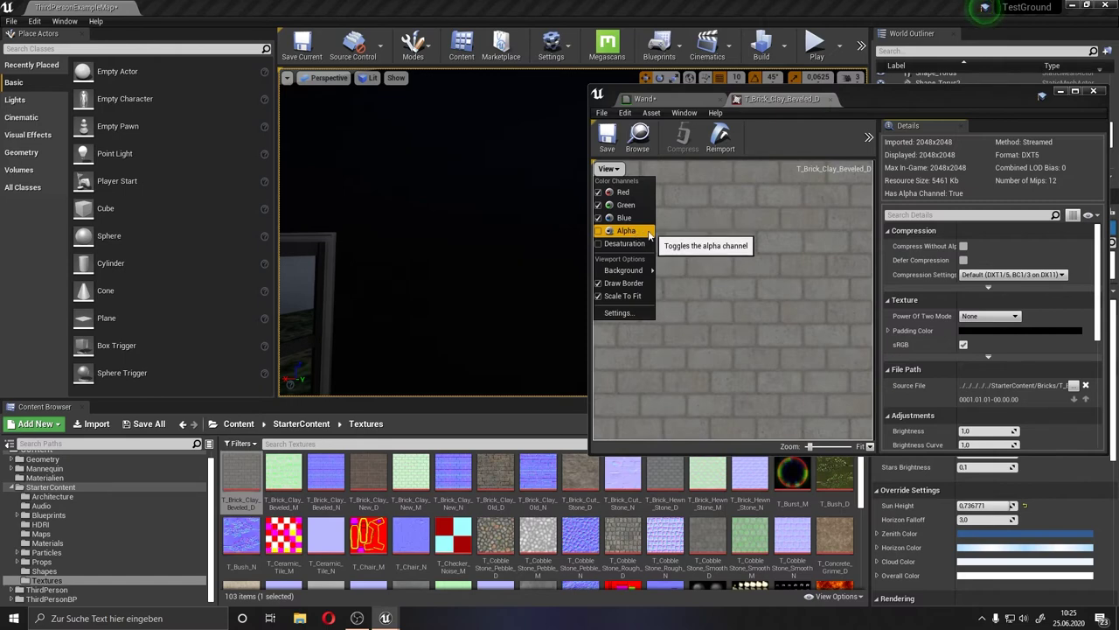
double_click(366, 479)
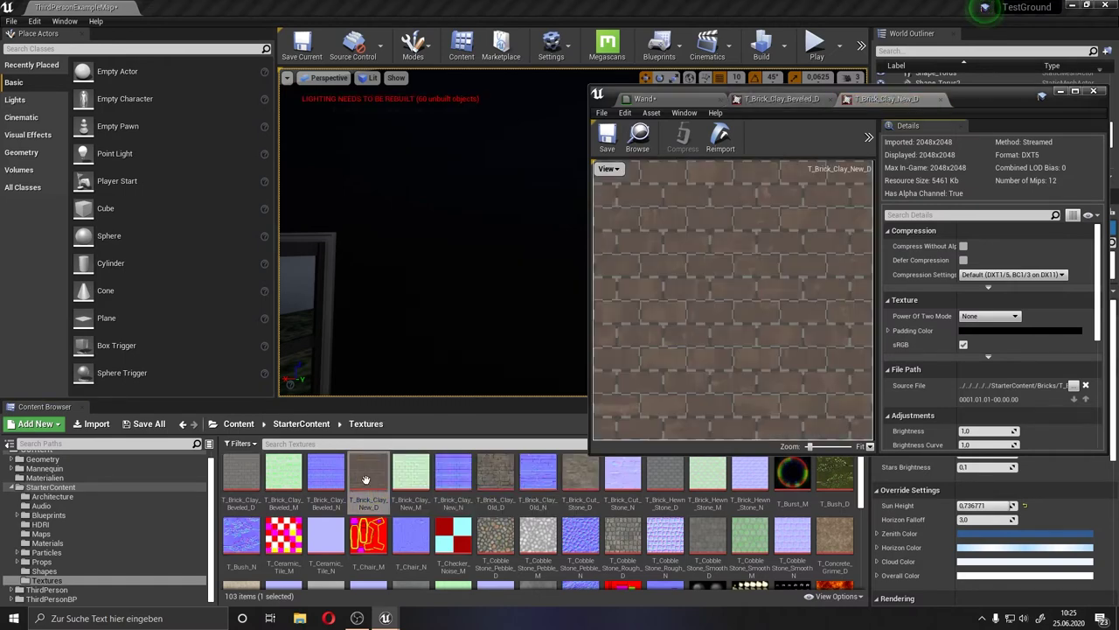
left_click(605, 169)
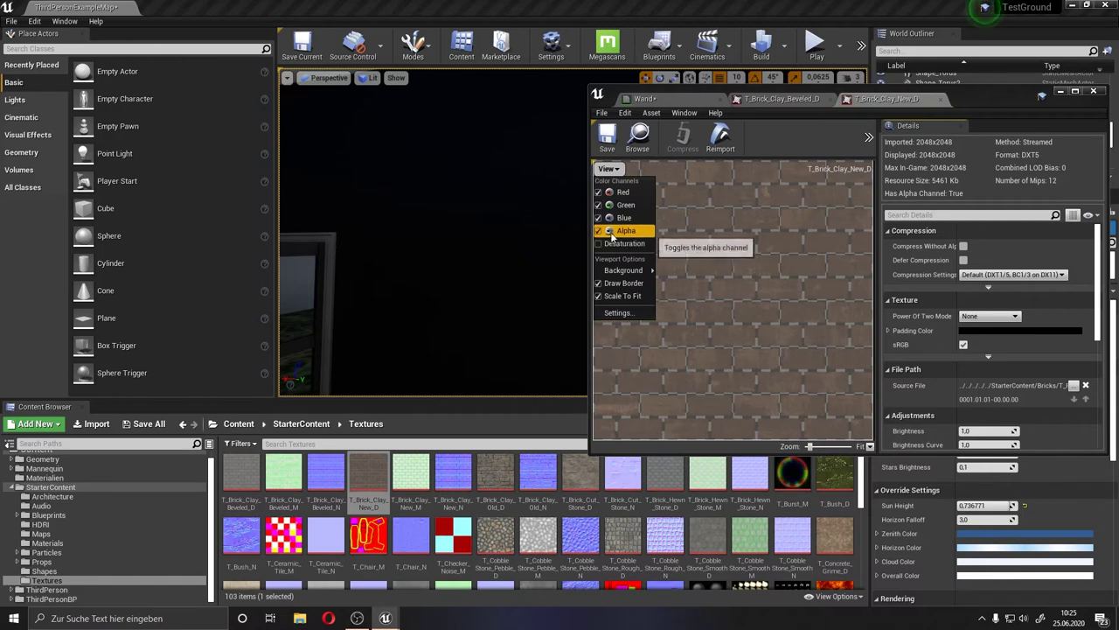
left_click(628, 231)
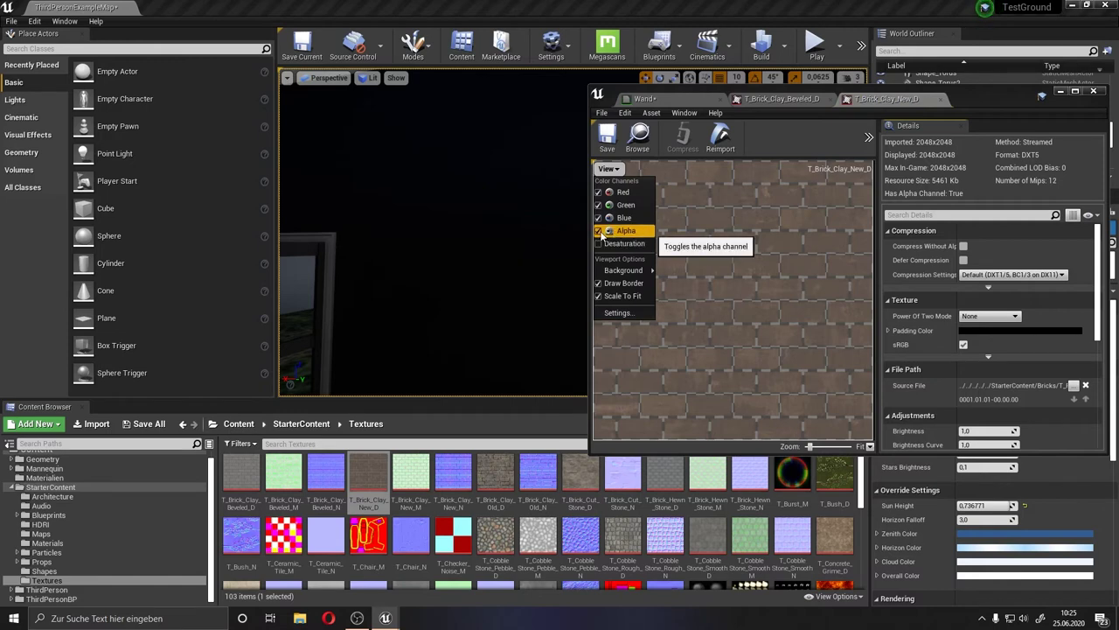
left_click(941, 99)
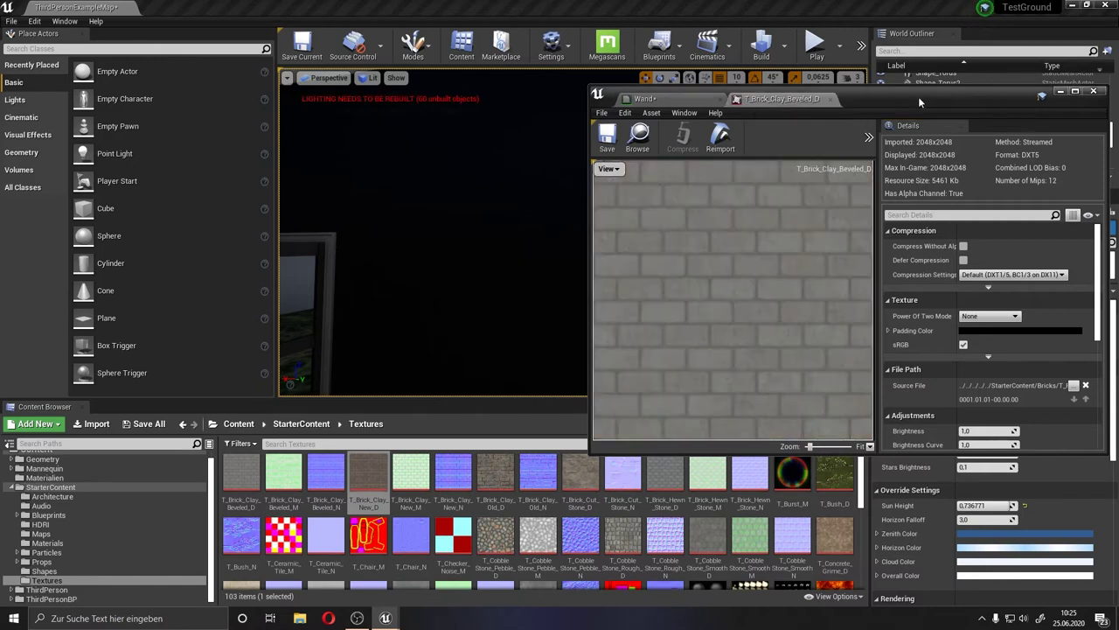
left_click(829, 99)
Wire T_Brick_Clay_New_D into Wand's Base Color, briefly trying T_Brick_Cut_Stone_D, and save.
mouse_move(368, 477)
left_mouse_down()
mouse_move(709, 290)
mouse_move(753, 195)
left_mouse_up()
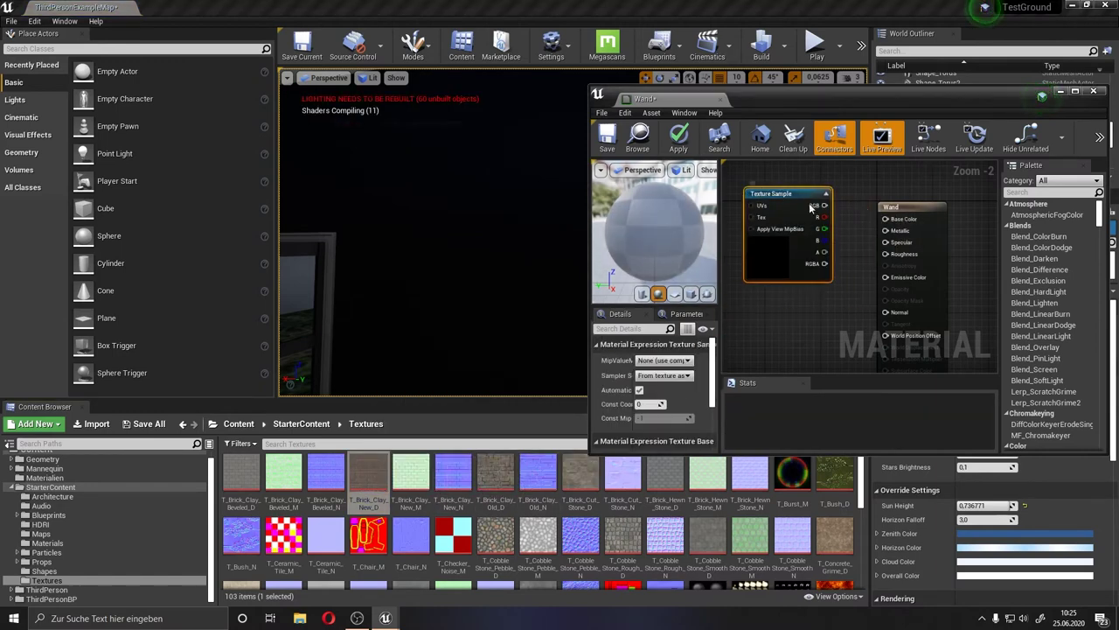
left_click_drag(823, 206, 885, 218)
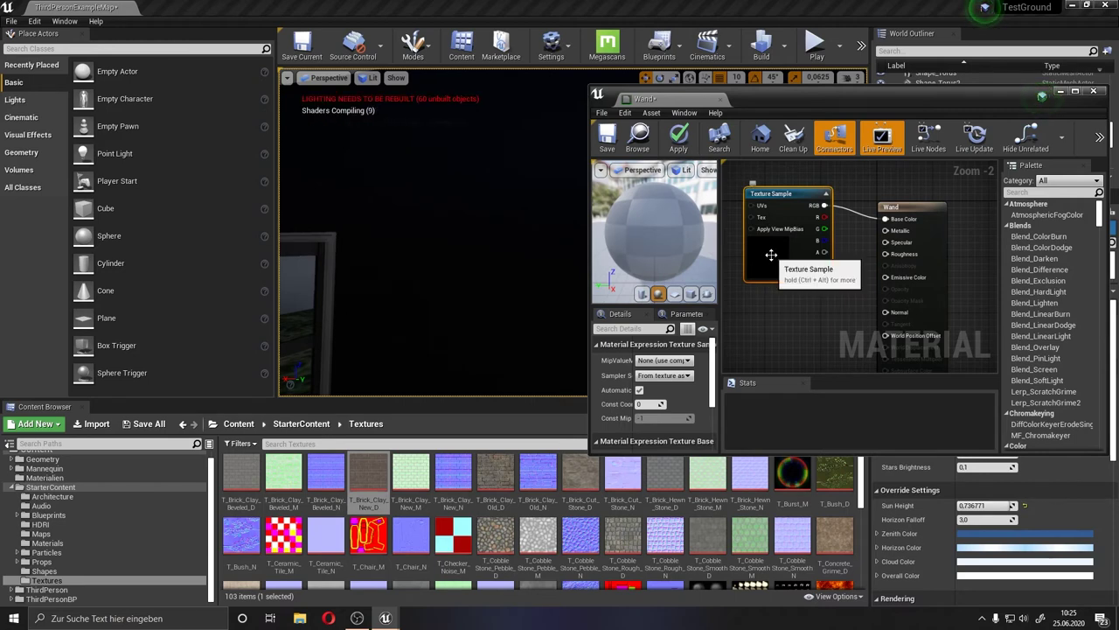
scroll(664, 425, "down", 3)
scroll(664, 425, "up", 5)
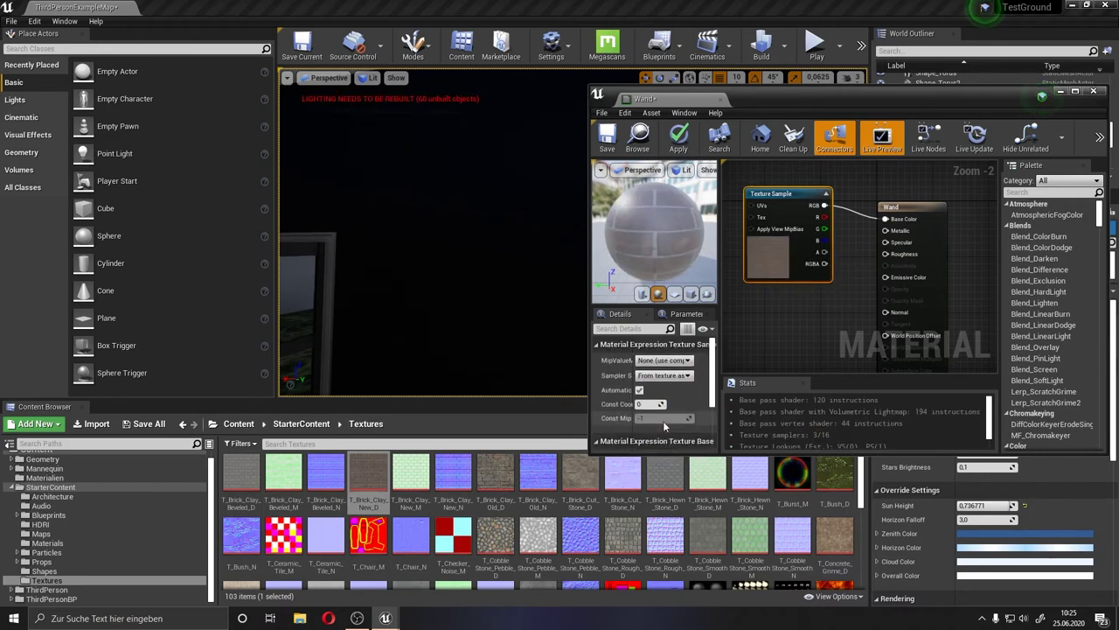
left_click_drag(591, 374, 498, 374)
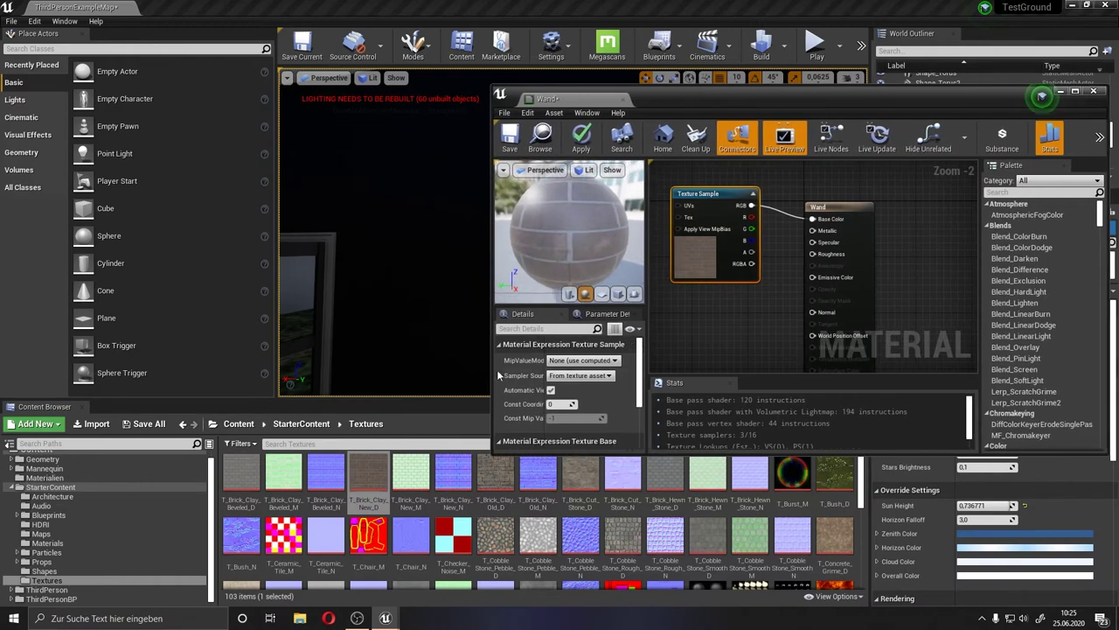
scroll(559, 385, "down", 3)
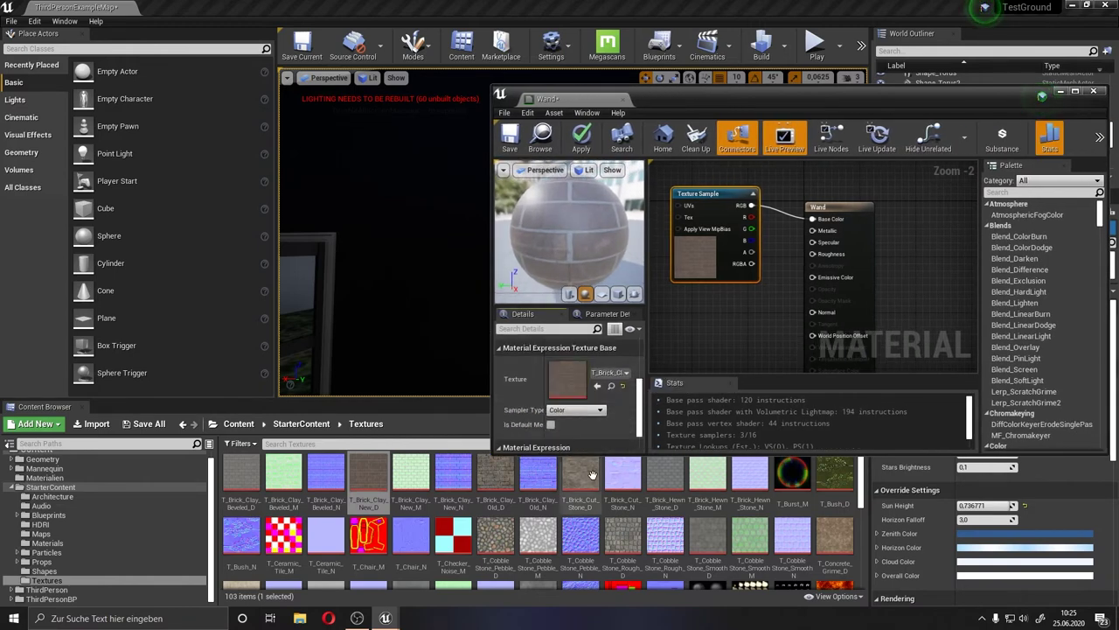
left_click_drag(592, 475, 569, 377)
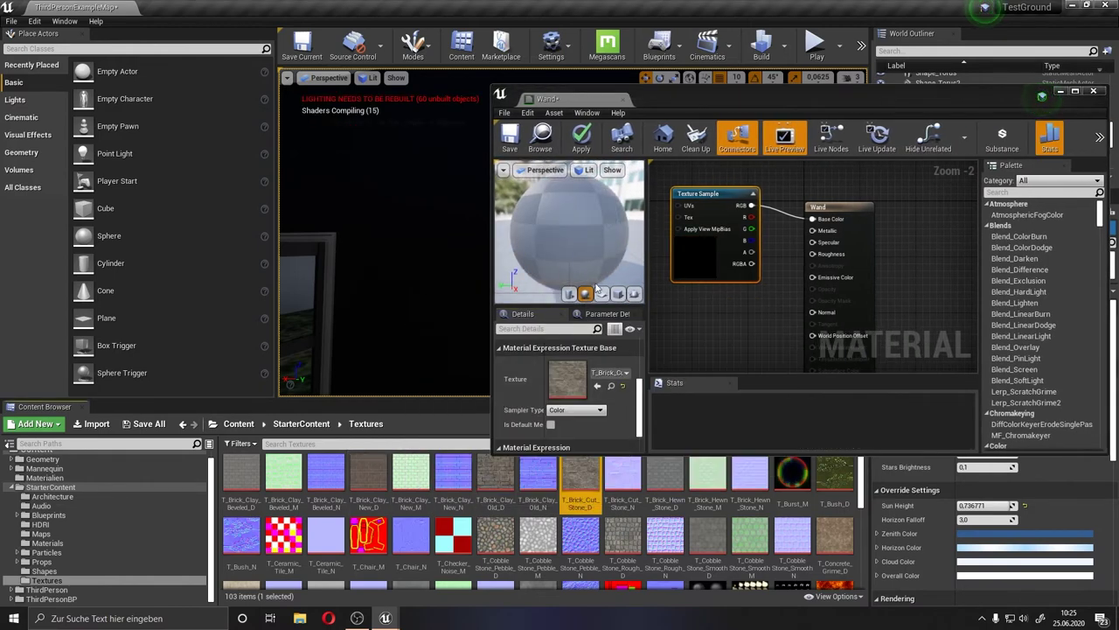
left_click_drag(368, 477, 568, 377)
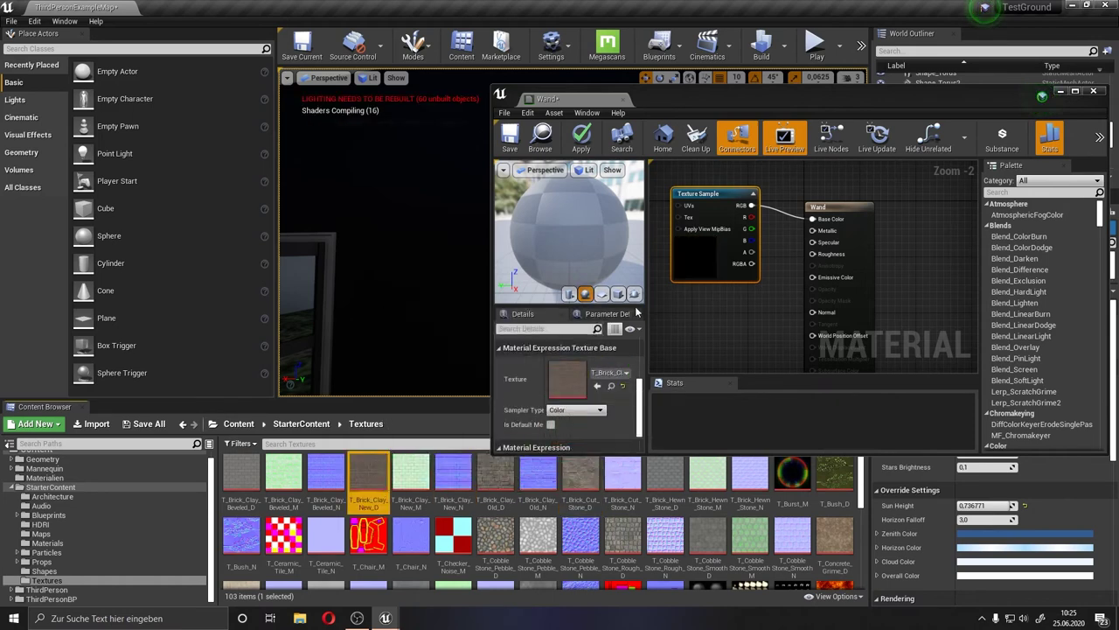
left_click(513, 133)
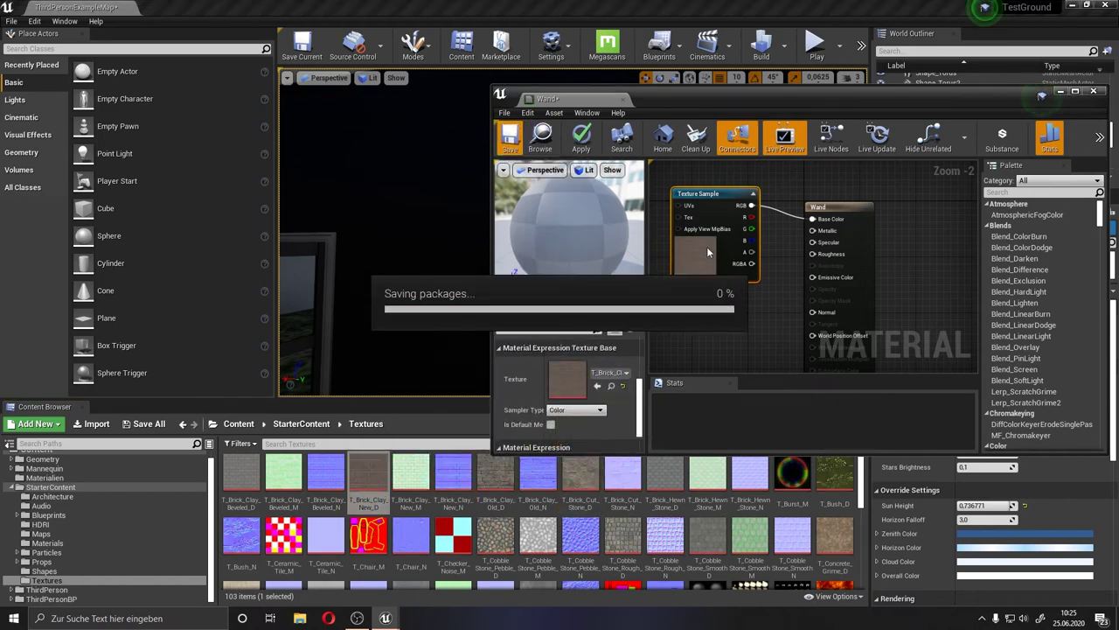
Reposition the brick texture node and orbit the preview sphere to inspect the bricks.
left_click_drag(707, 253, 699, 218)
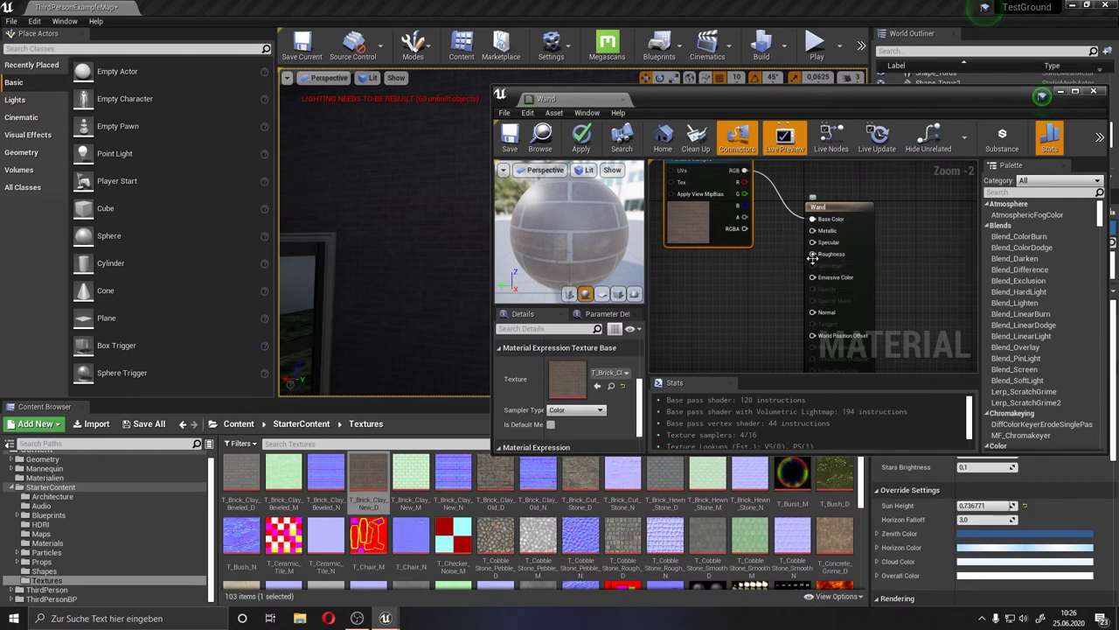
left_click_drag(582, 249, 583, 250)
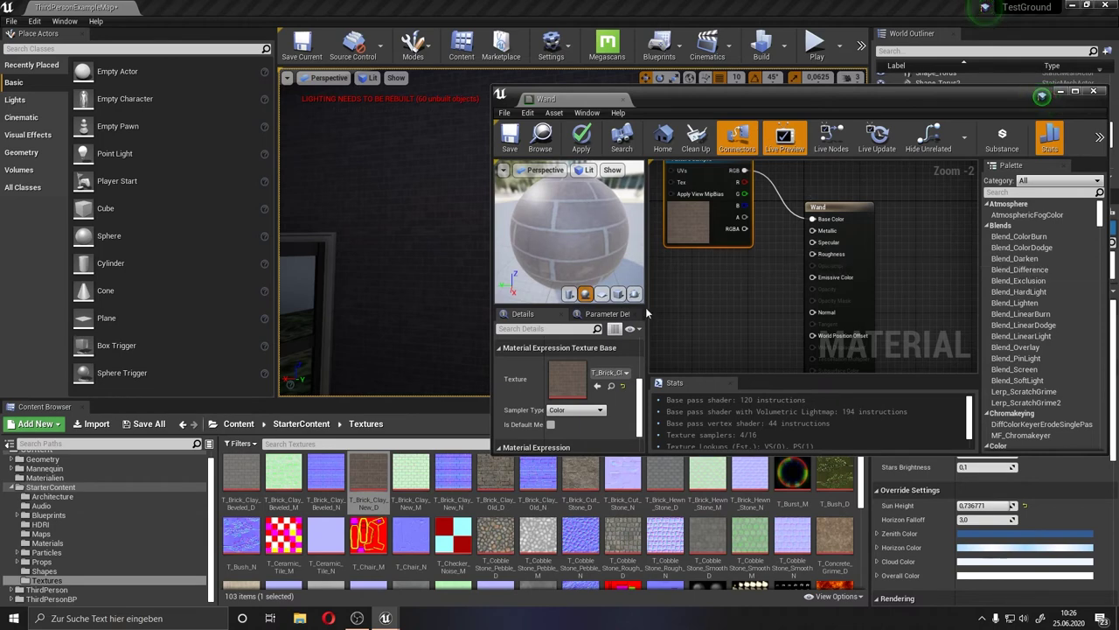
left_click_drag(581, 245, 581, 244)
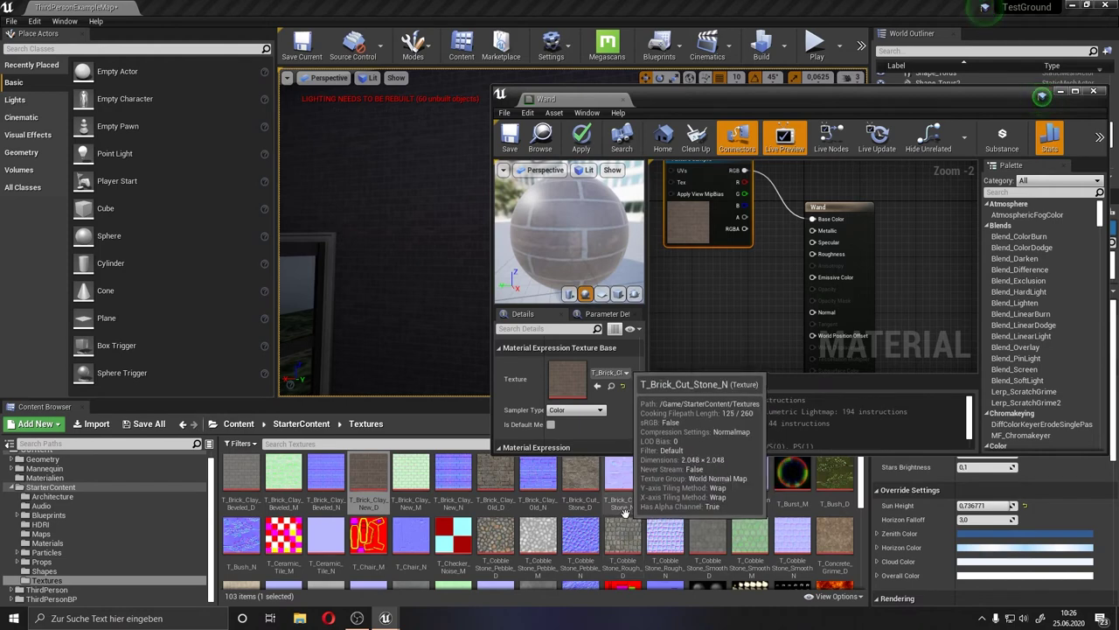
scroll(625, 512, "down", 5)
scroll(624, 512, "up", 4)
scroll(624, 512, "up", 1)
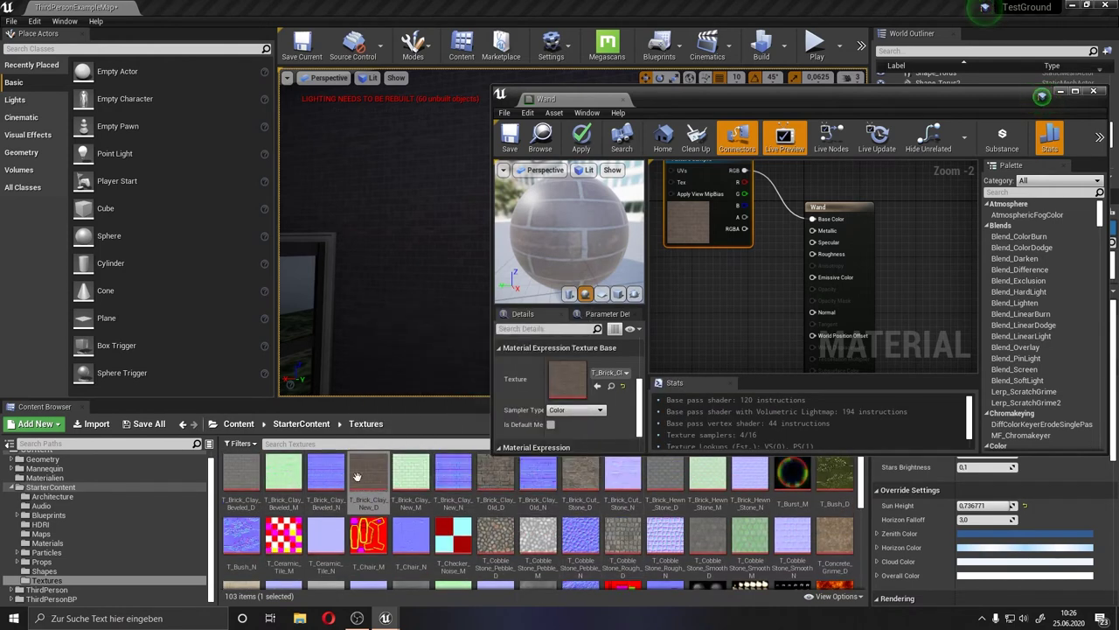
scroll(455, 498, "down", 2)
scroll(525, 512, "down", 2)
scroll(565, 518, "down", 2)
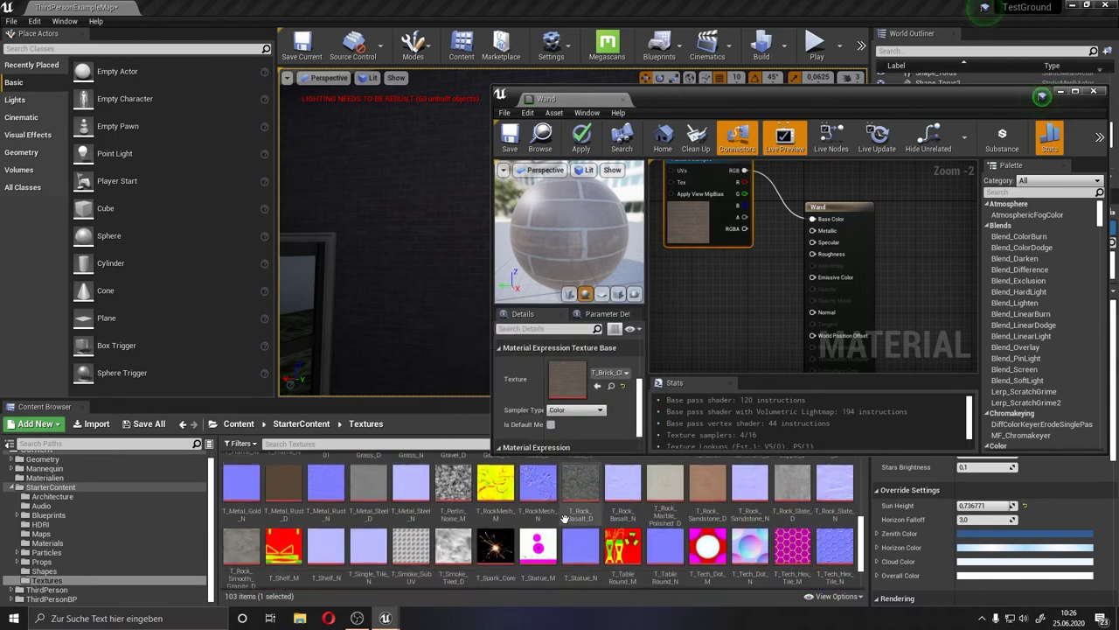
scroll(565, 519, "down", 2)
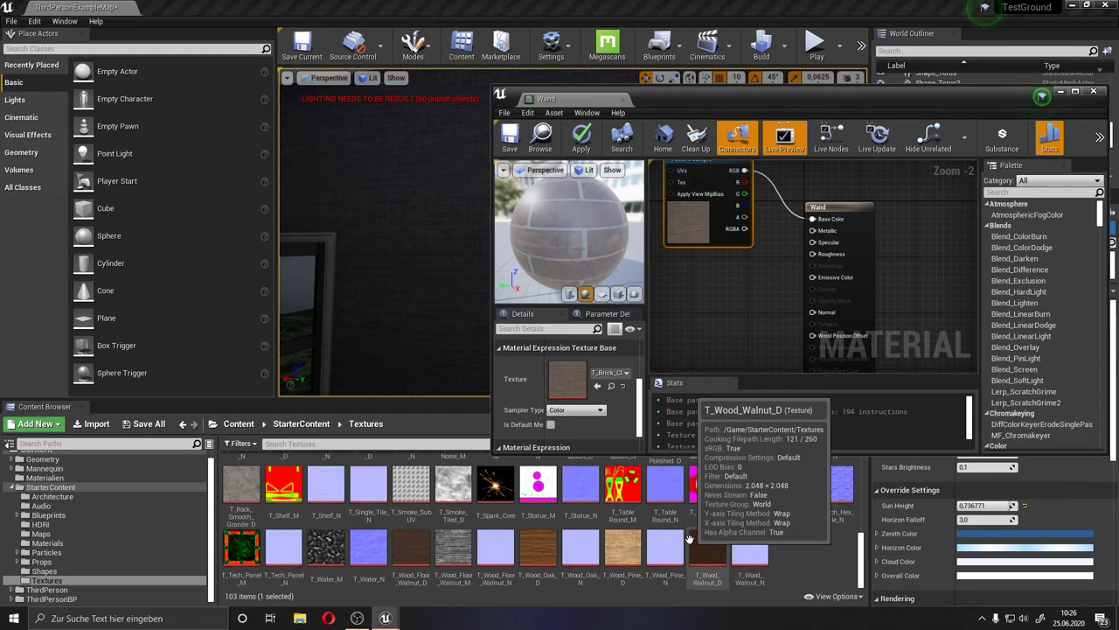
scroll(682, 539, "up", 1)
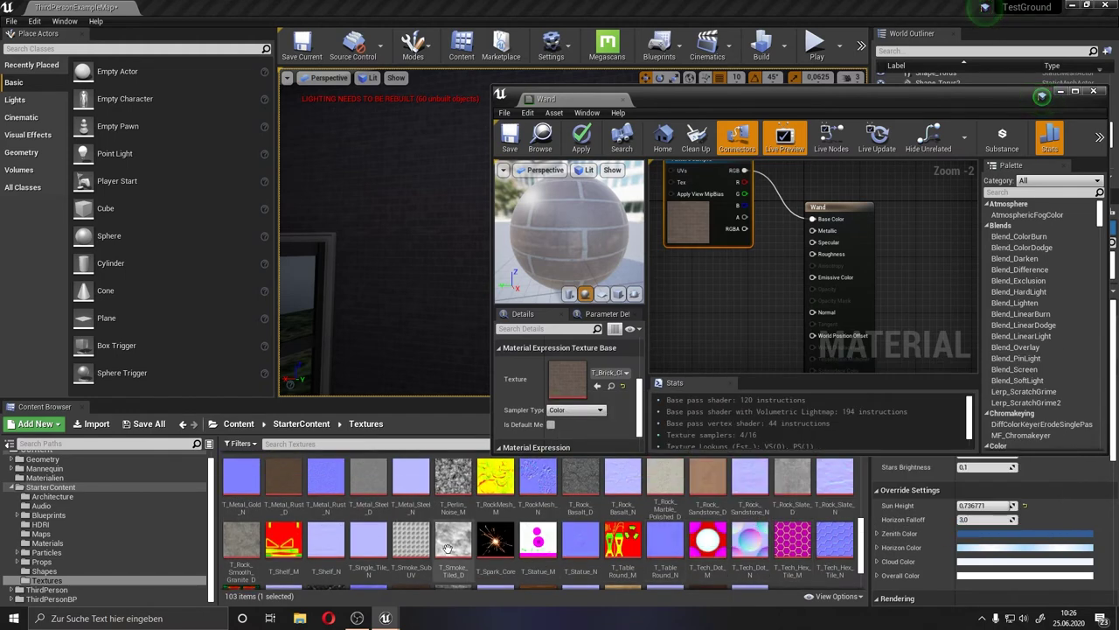
Add T_Smoke_Tiled_D to the Wand graph and connect its RGB to Roughness.
left_click_drag(453, 540, 744, 299)
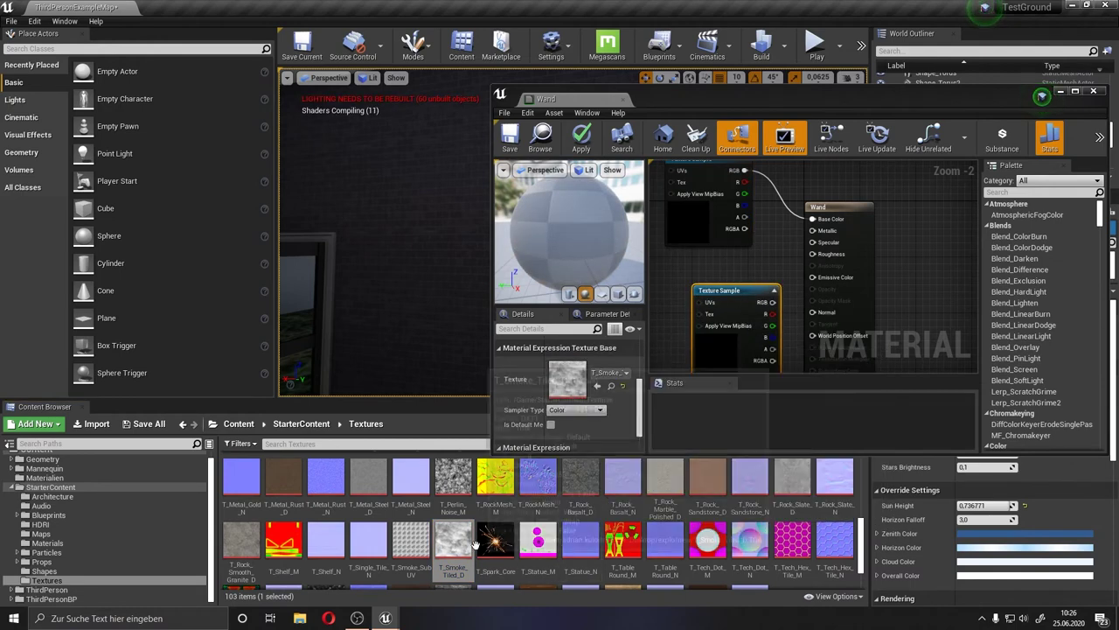
scroll(542, 535, "up", 5)
mouse_move(748, 302)
left_mouse_down()
mouse_move(727, 289)
mouse_move(822, 253)
left_mouse_up()
left_click_drag(717, 276, 702, 262)
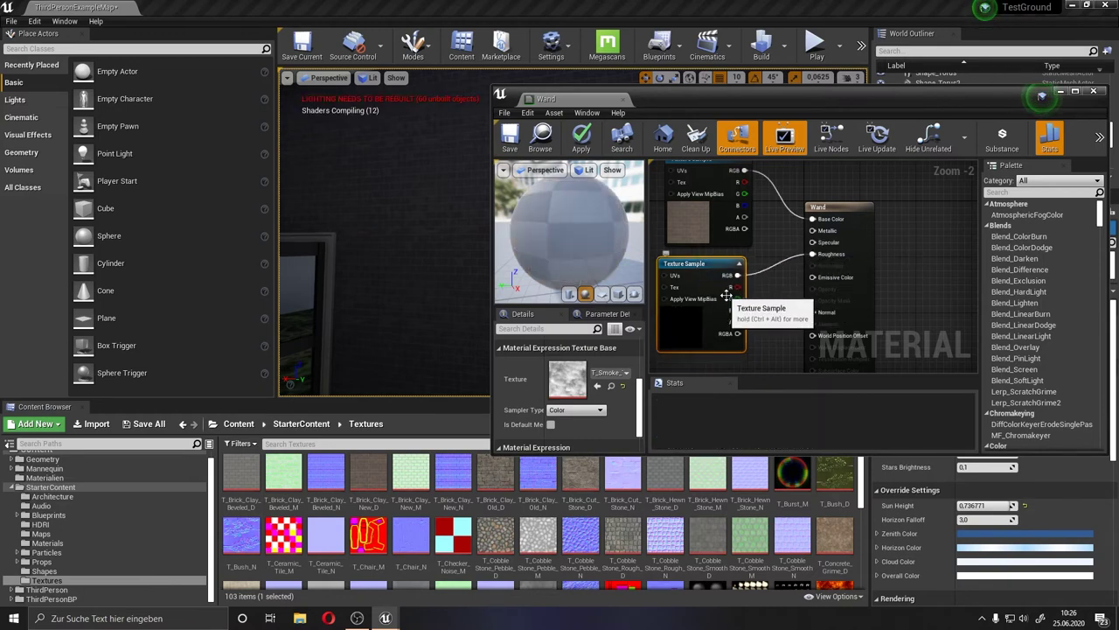
right_click_drag(782, 310, 783, 207)
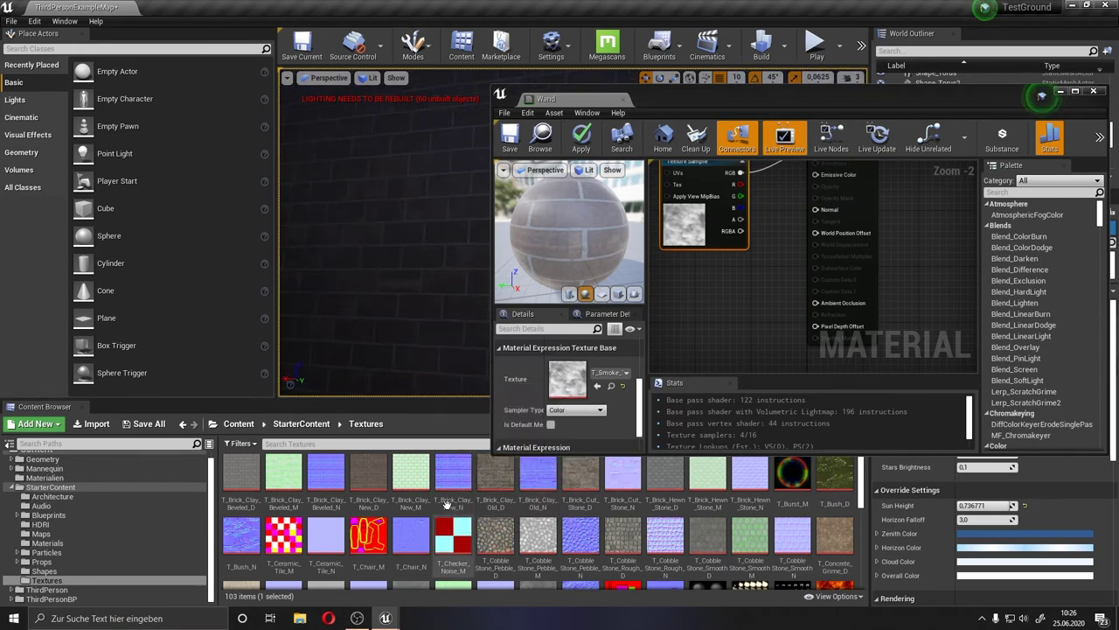
Connect T_Brick_Clay_New_N to the Wand material's Normal input and save the material.
left_click_drag(452, 471, 719, 289)
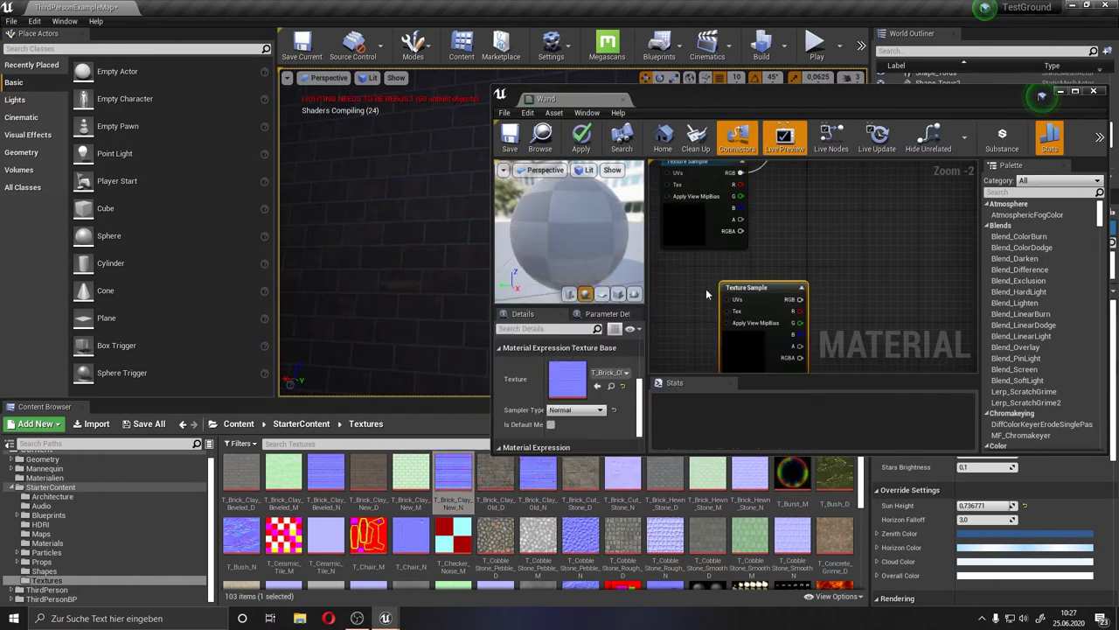
mouse_move(782, 304)
left_mouse_down()
mouse_move(736, 291)
mouse_move(777, 217)
left_mouse_up()
scroll(735, 287, "down", 1)
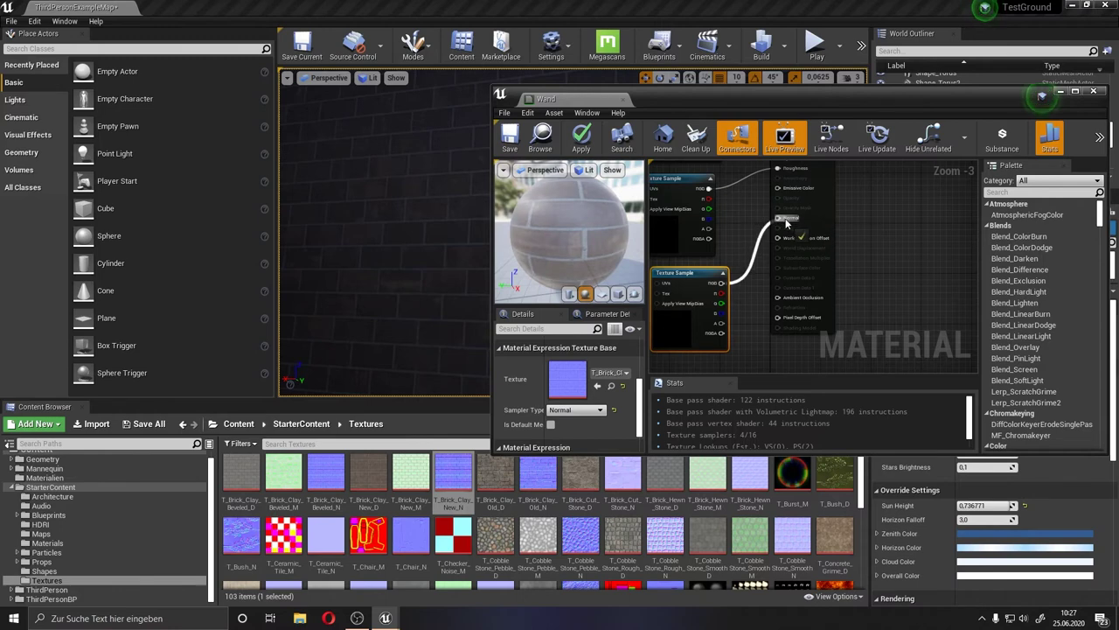
left_click(523, 140)
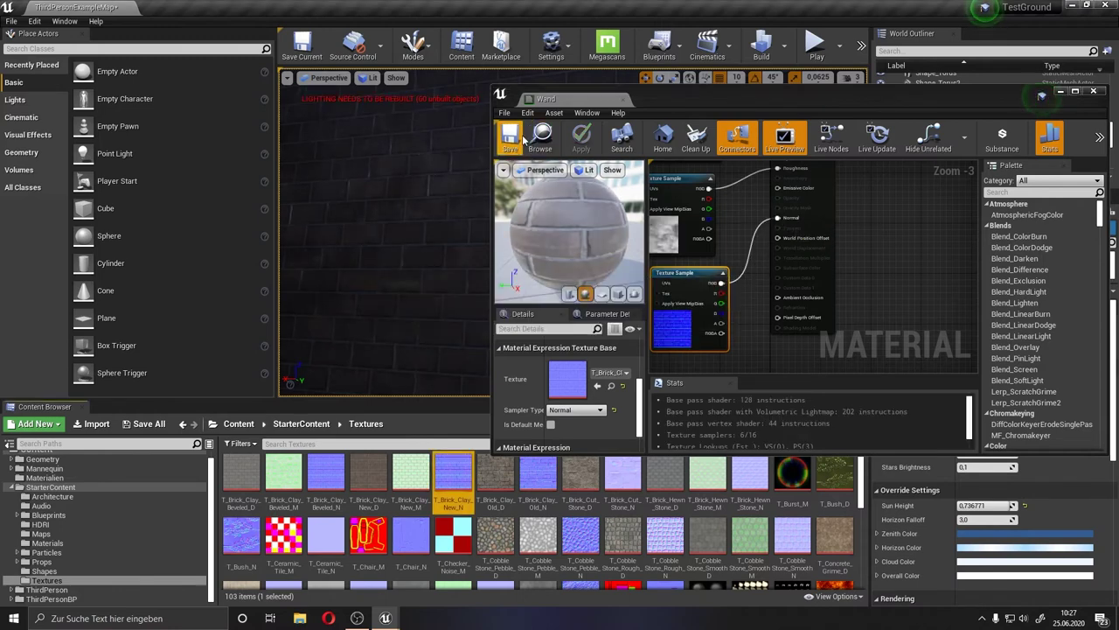
right_click_drag(345, 170, 345, 170)
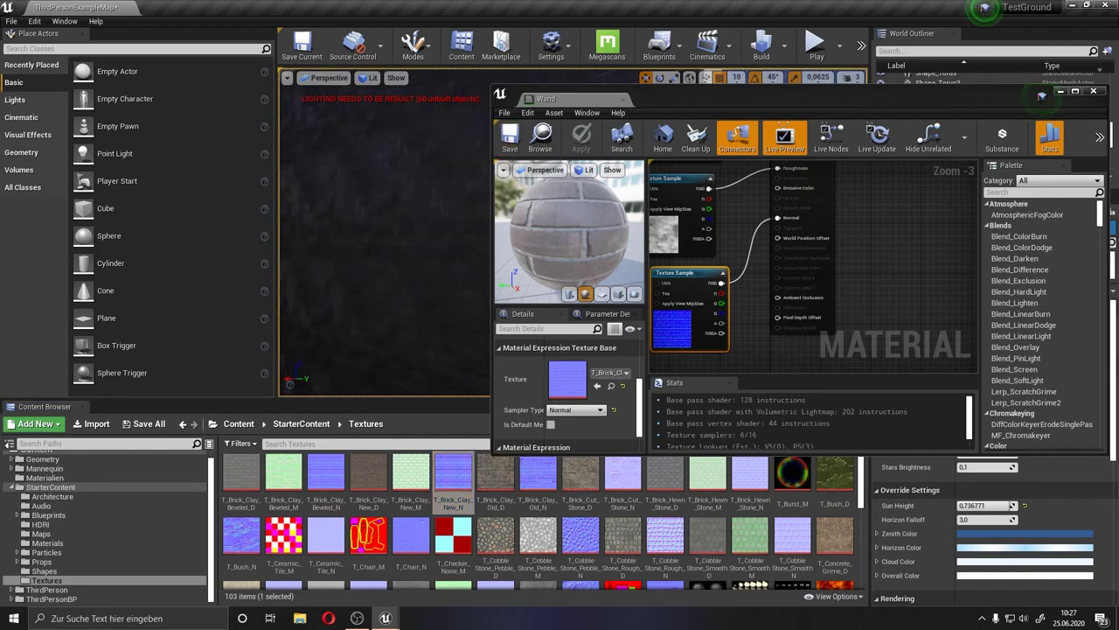
right_click_drag(345, 170, 345, 170)
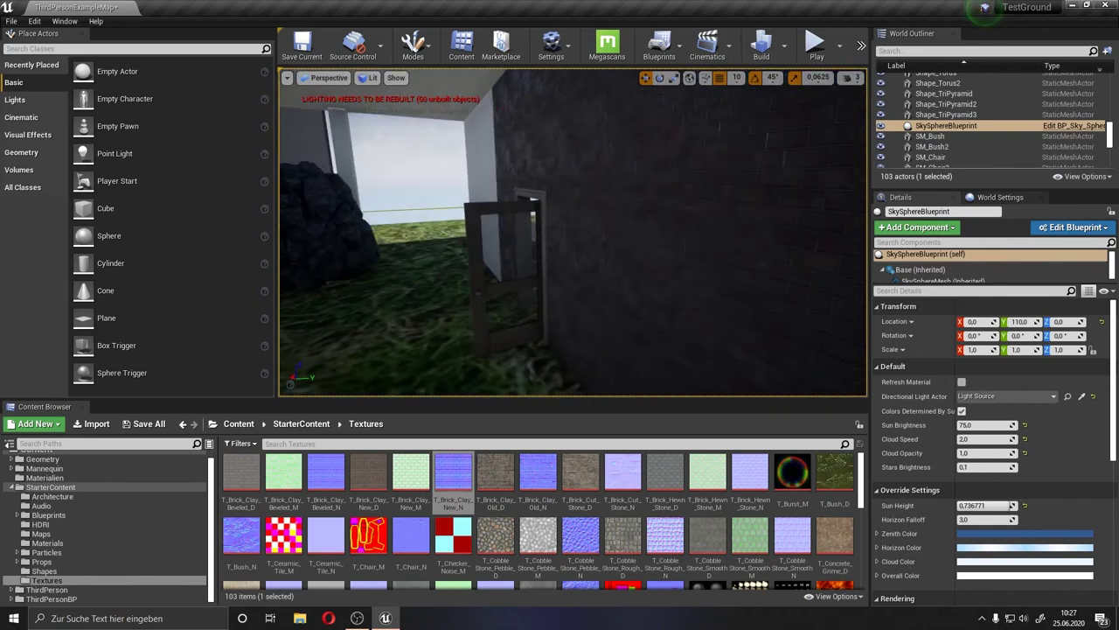
Fly the camera through the door into the lit room with the window.
right_click_drag(623, 215, 622, 214)
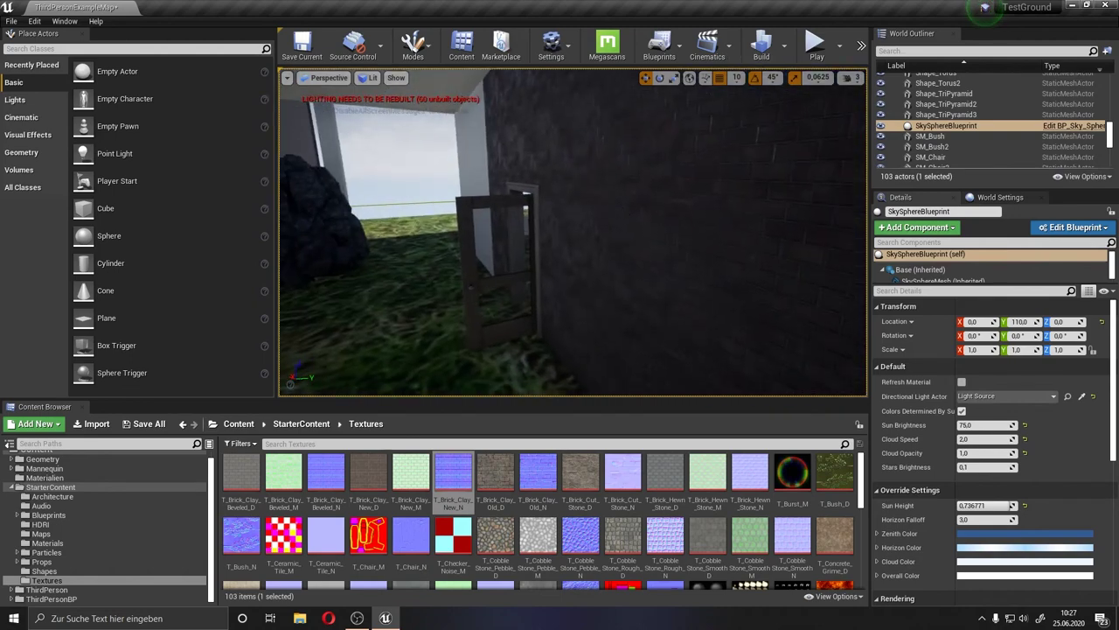
right_click_drag(392, 225, 359, 208)
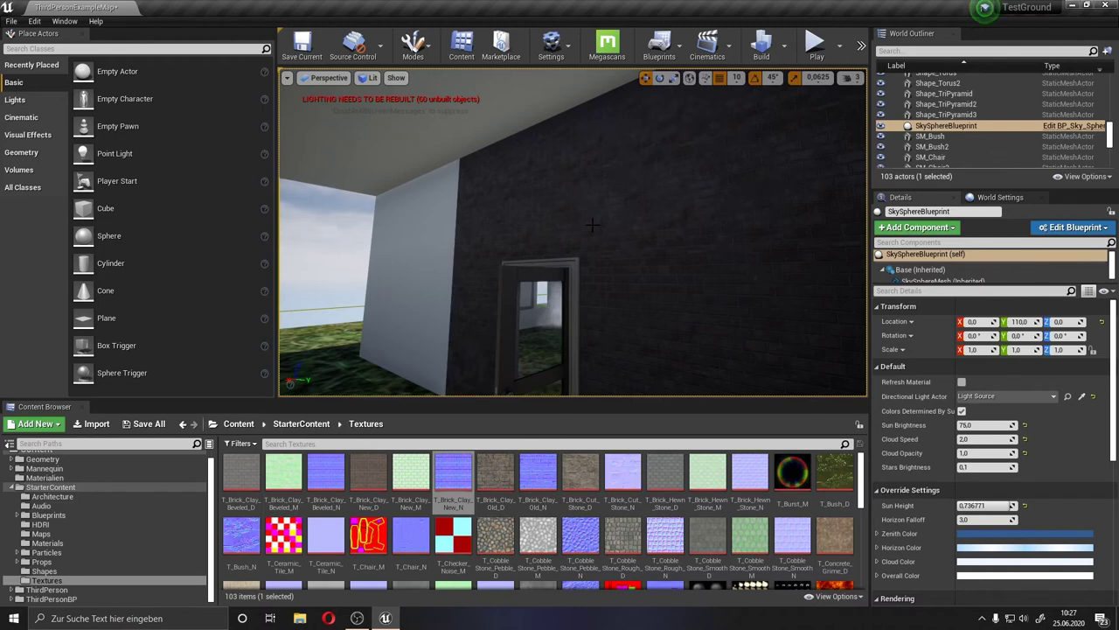
right_click_drag(592, 226, 551, 210)
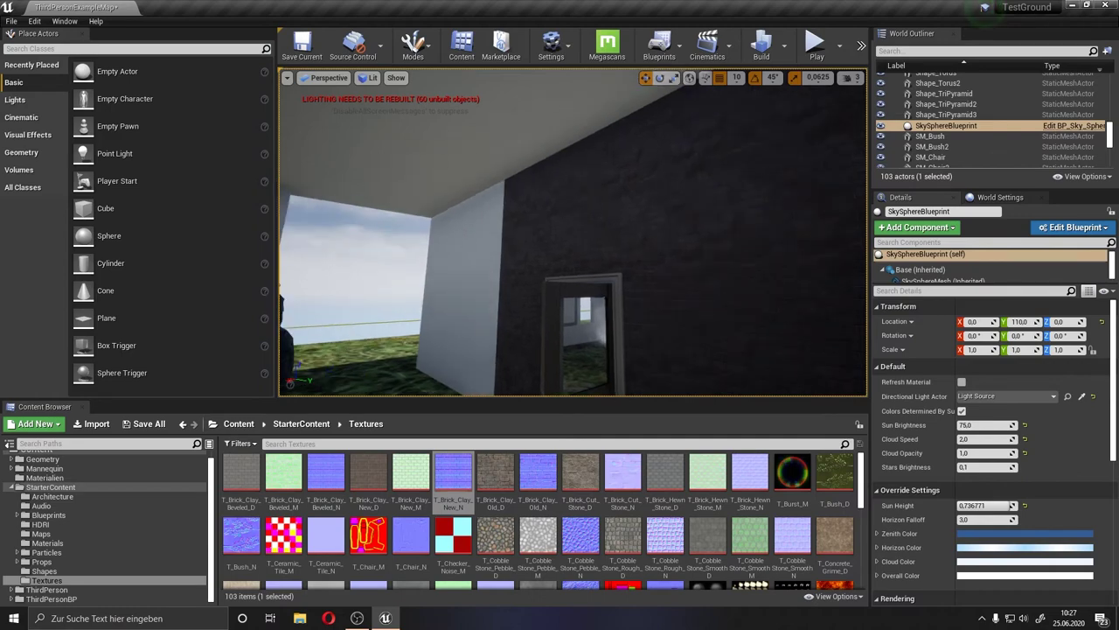
Select the Wall_400x401 wall piece, then the SM_WindowFrame actor on it.
left_click(474, 242)
mouse_move(487, 257)
right_mouse_down()
mouse_move(573, 232)
mouse_move(476, 258)
right_mouse_up()
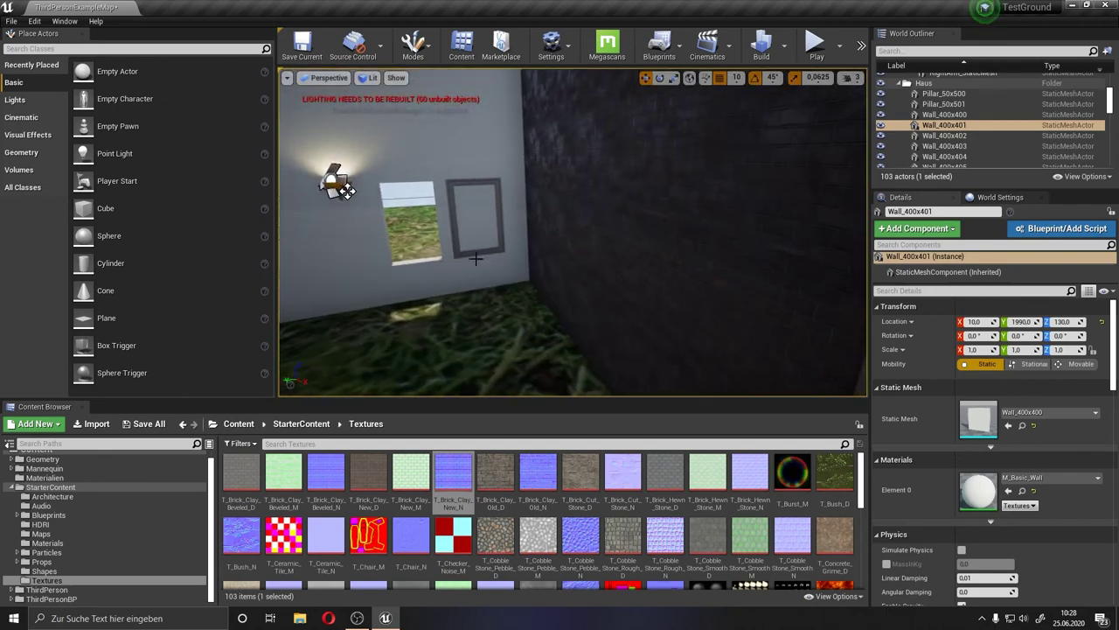
left_click(470, 252)
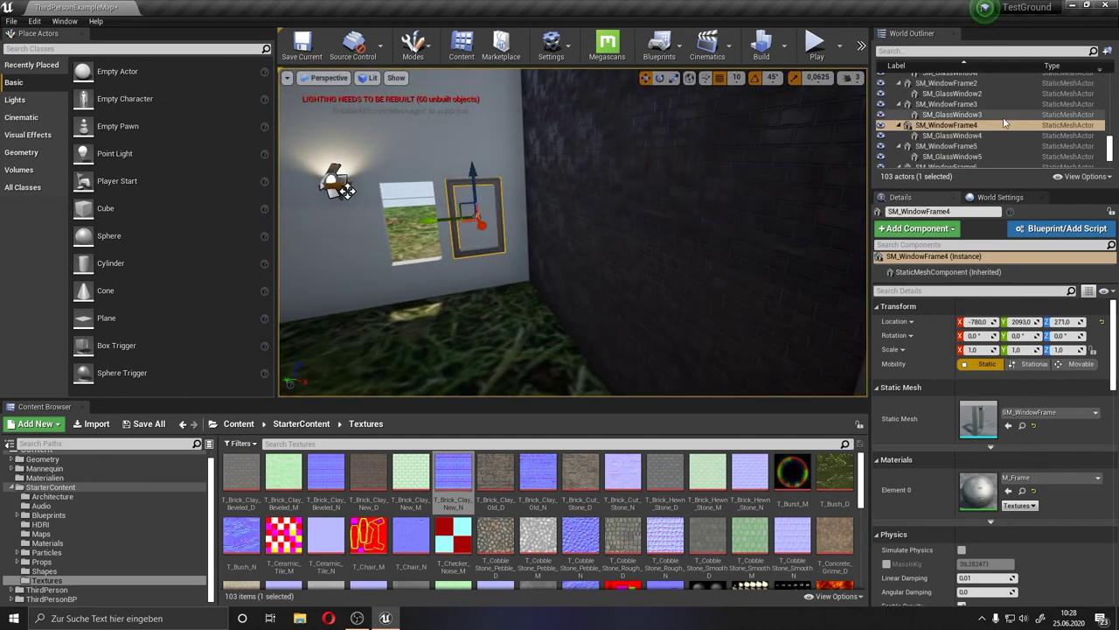
scroll(988, 127, "up", 3)
left_click(944, 137)
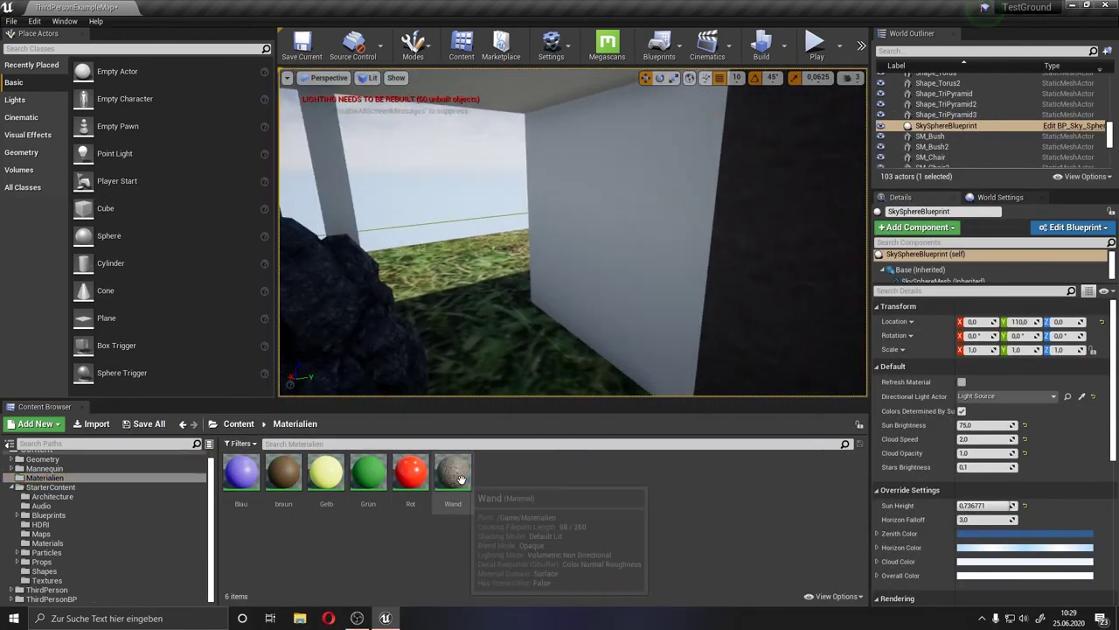
left_click_drag(461, 479, 630, 324)
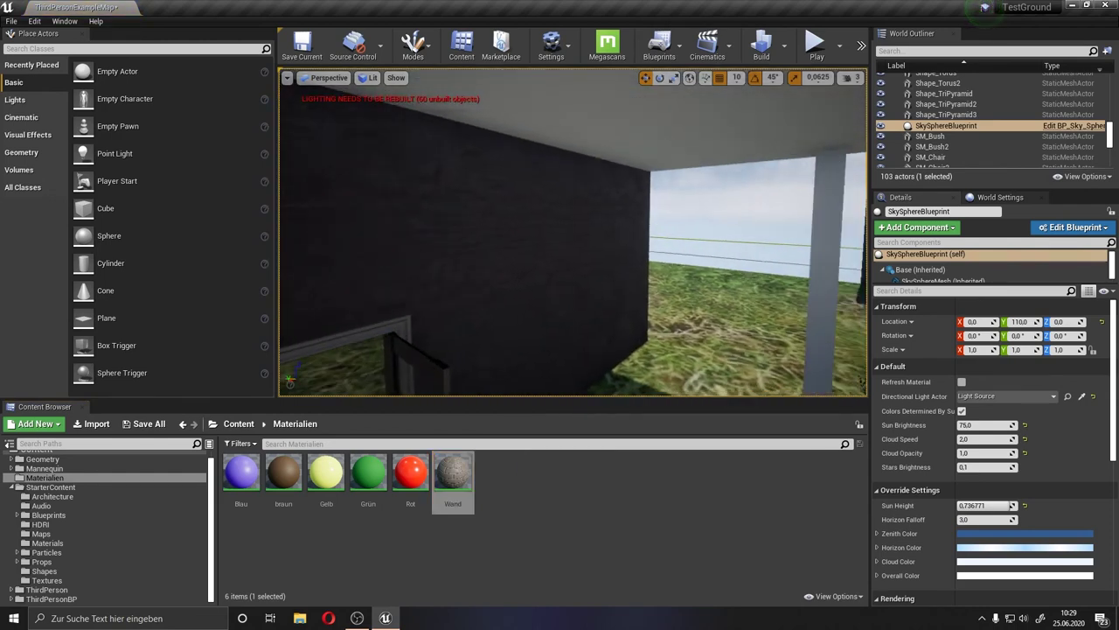
mouse_move(568, 297)
right_mouse_down()
mouse_move(601, 297)
mouse_move(355, 211)
mouse_move(455, 218)
right_mouse_up()
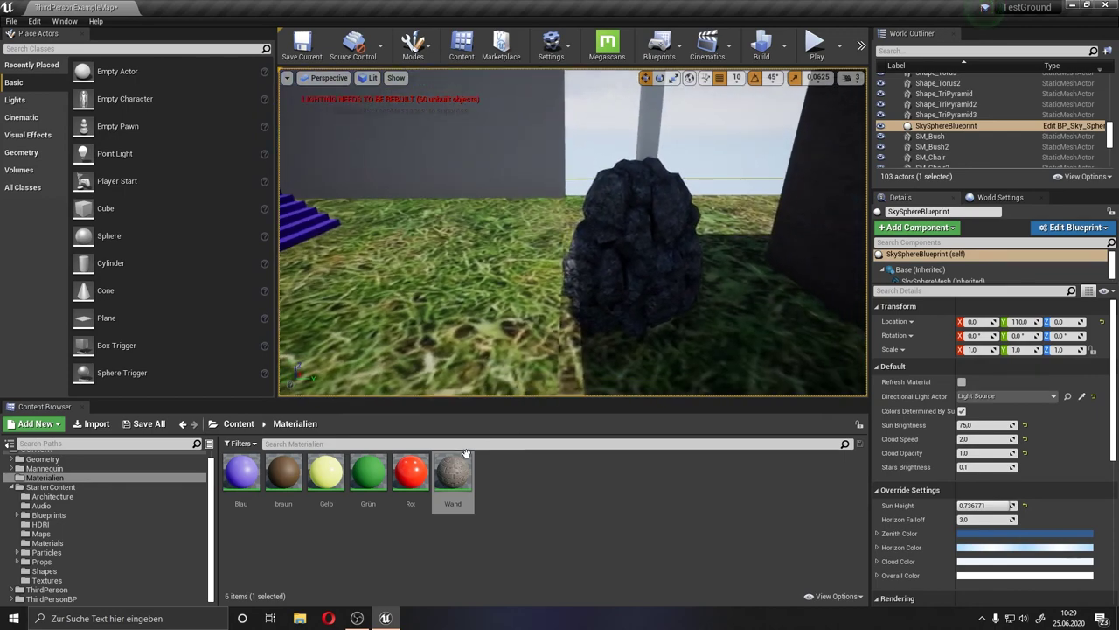
left_click_drag(467, 453, 630, 254)
right_click_drag(630, 254, 430, 103)
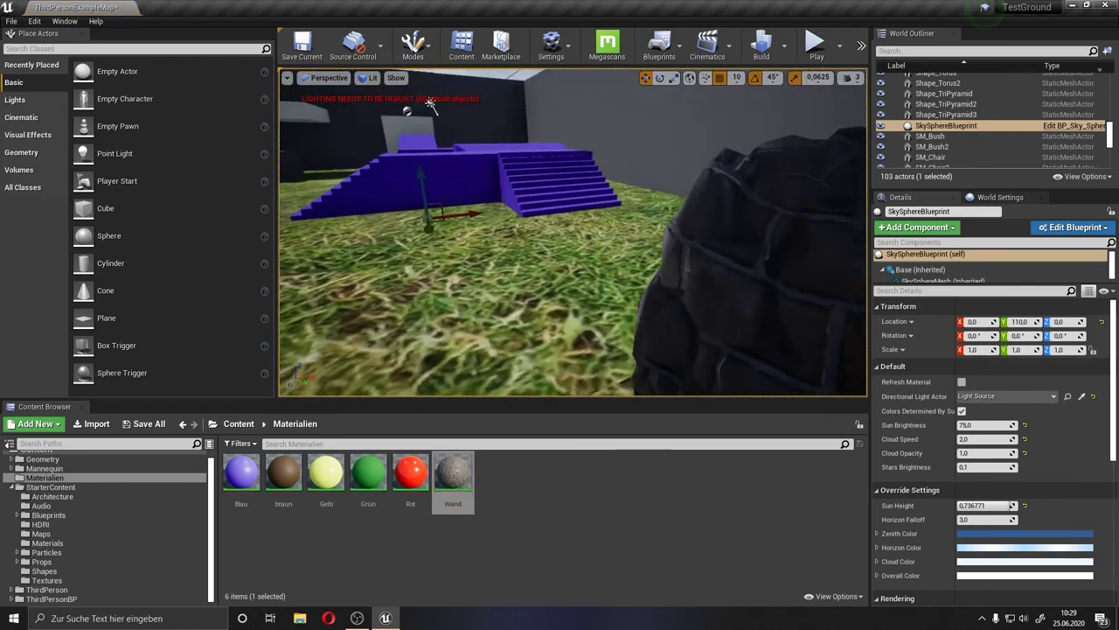
right_click_drag(525, 227, 612, 227)
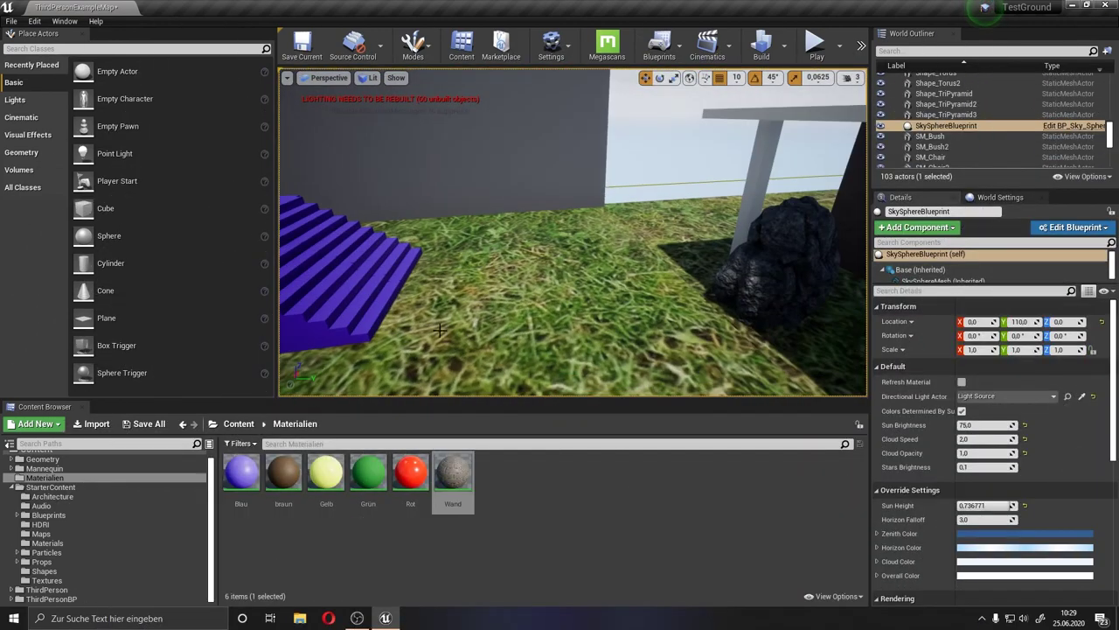
left_click_drag(241, 472, 766, 245)
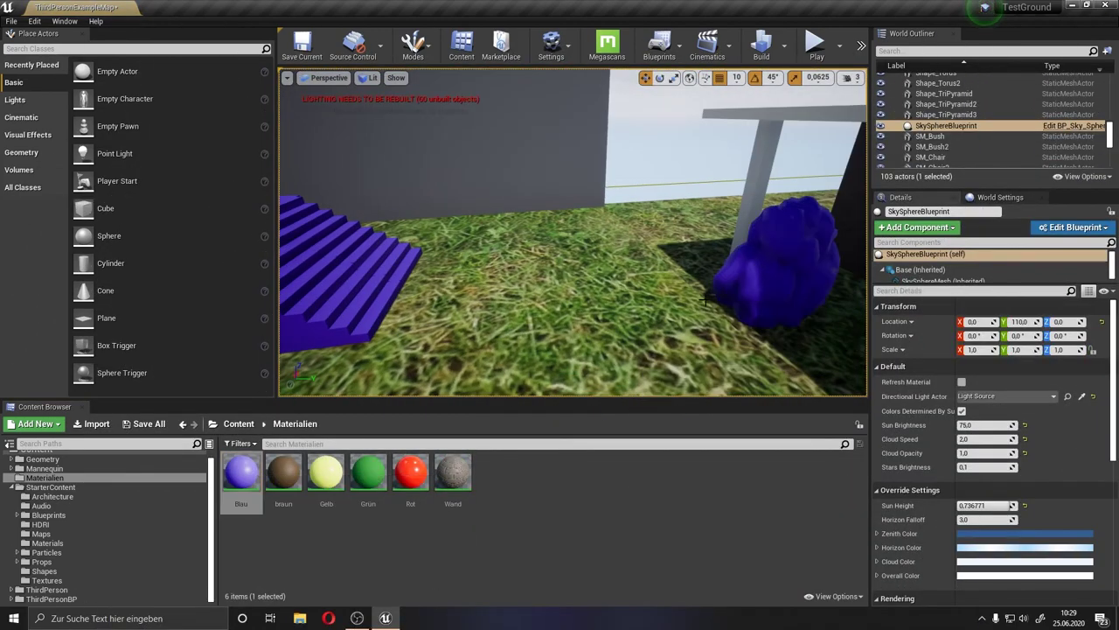
right_click_drag(765, 244, 734, 249)
mouse_move(573, 232)
right_mouse_down()
mouse_move(630, 232)
mouse_move(603, 232)
mouse_move(533, 353)
mouse_move(527, 259)
right_mouse_up()
key("ctrl+z")
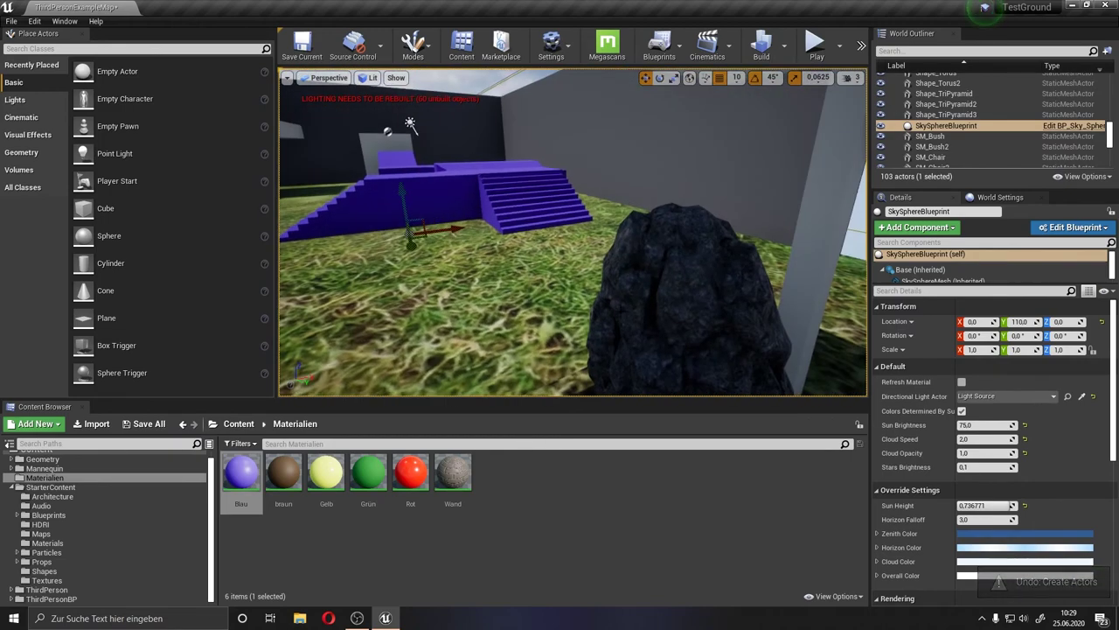
mouse_move(620, 284)
right_mouse_down()
mouse_move(665, 279)
mouse_move(612, 289)
mouse_move(577, 262)
right_mouse_up()
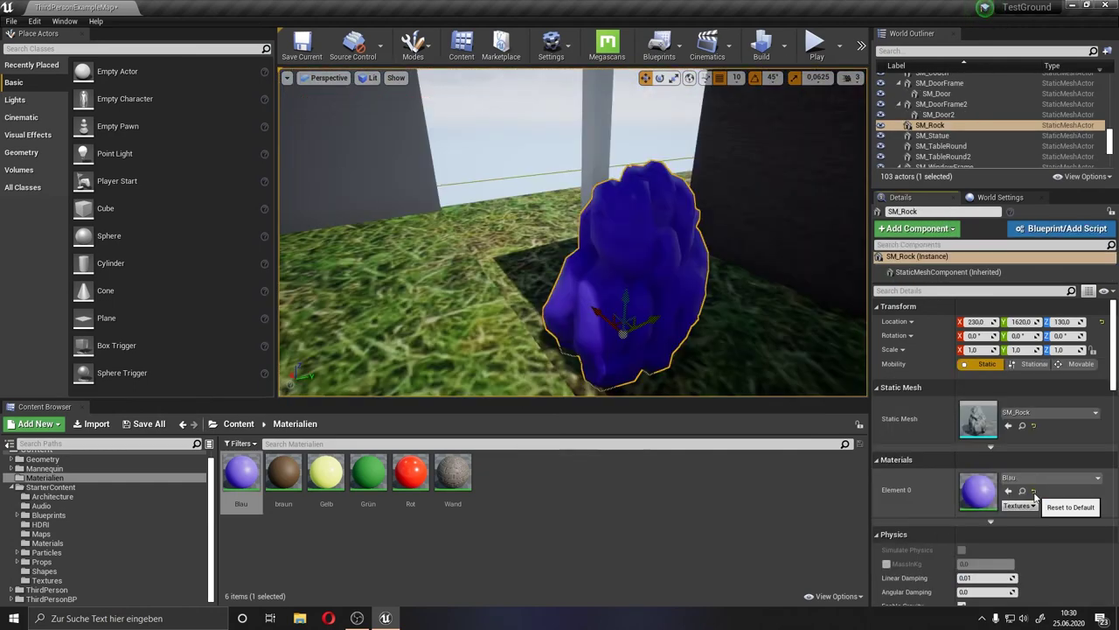
left_click(1034, 491)
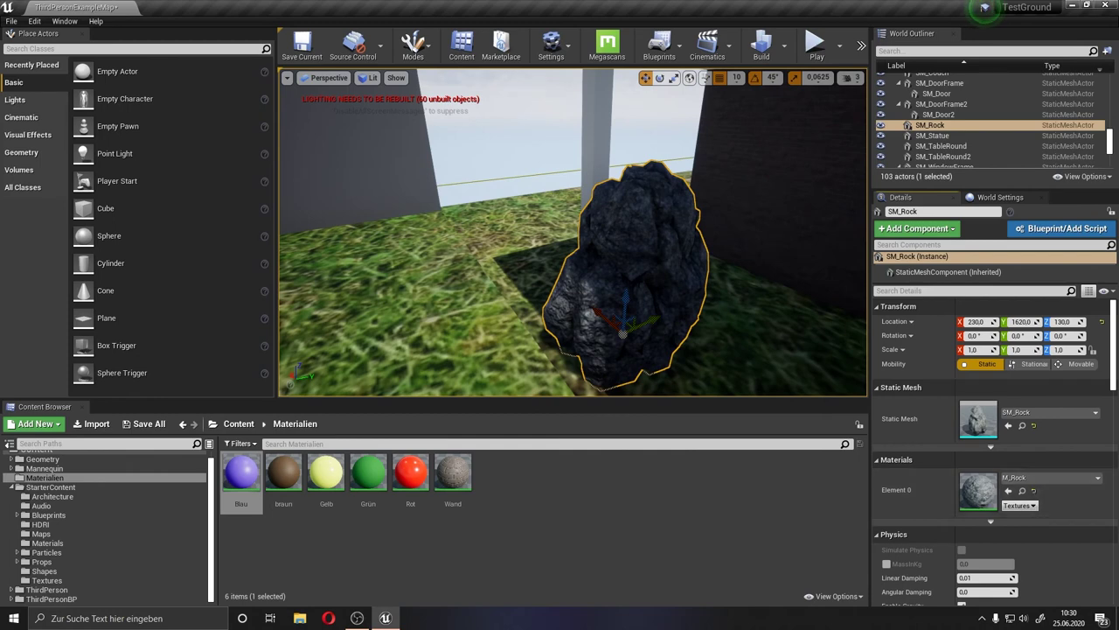
Set the Wall_400x400 mesh's Element 0 material to Wand and save the mesh.
left_click(948, 272)
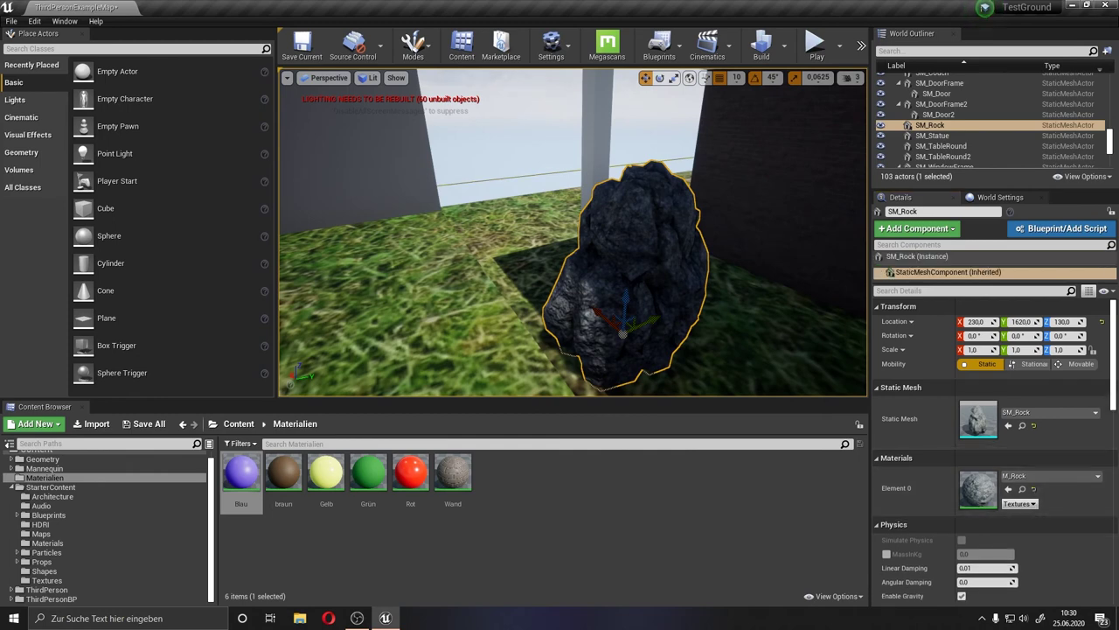
double_click(978, 419)
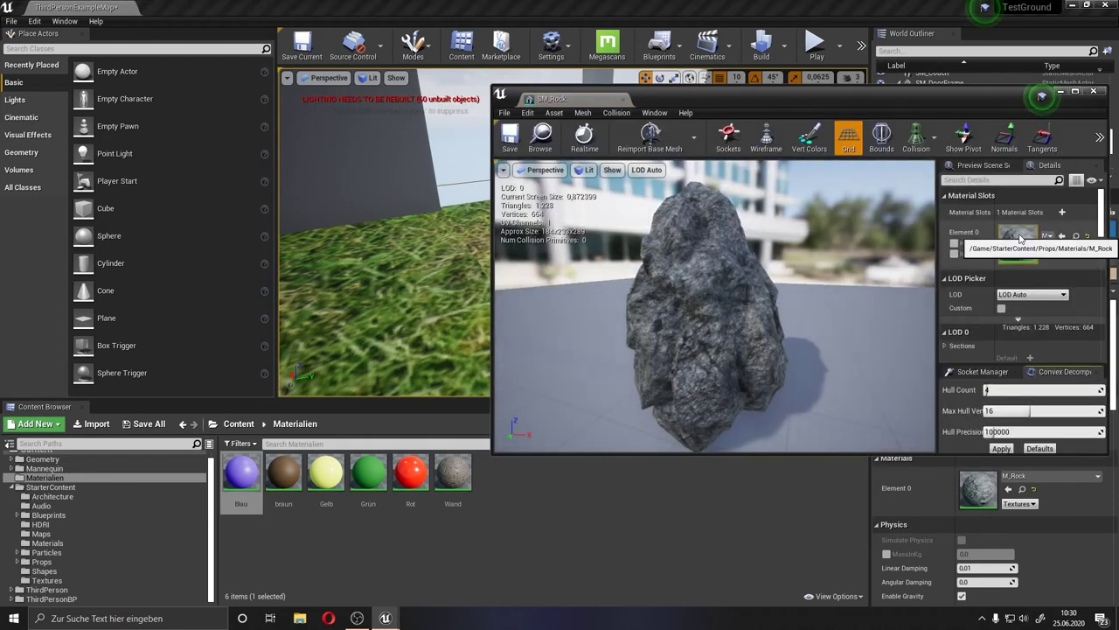
left_click(1098, 93)
right_click_drag(665, 218, 744, 210)
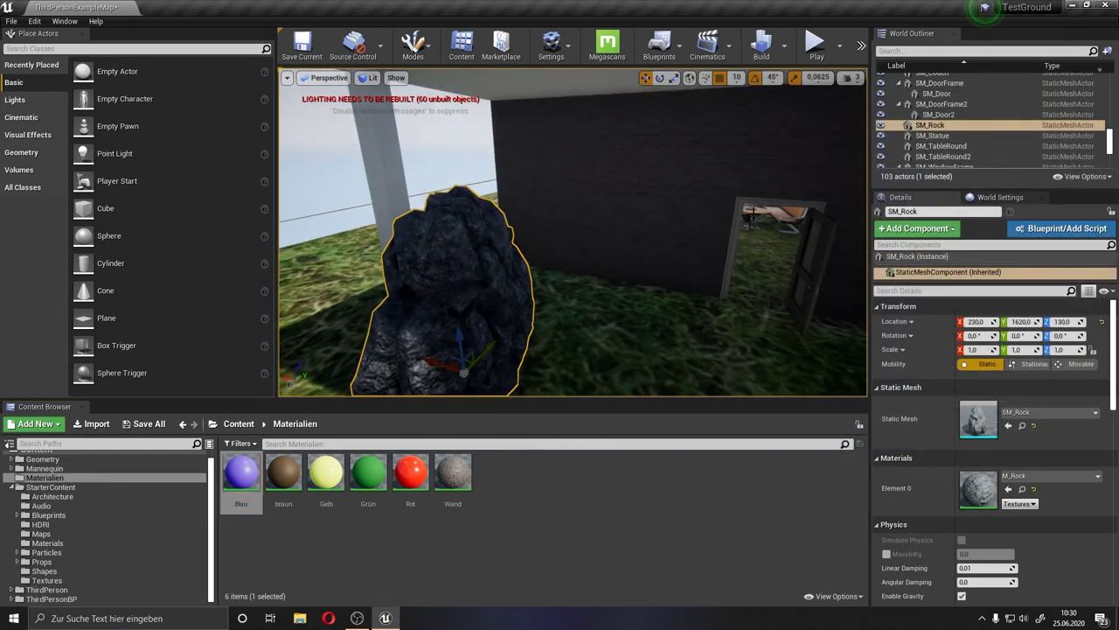
left_click(748, 210)
left_click(651, 203)
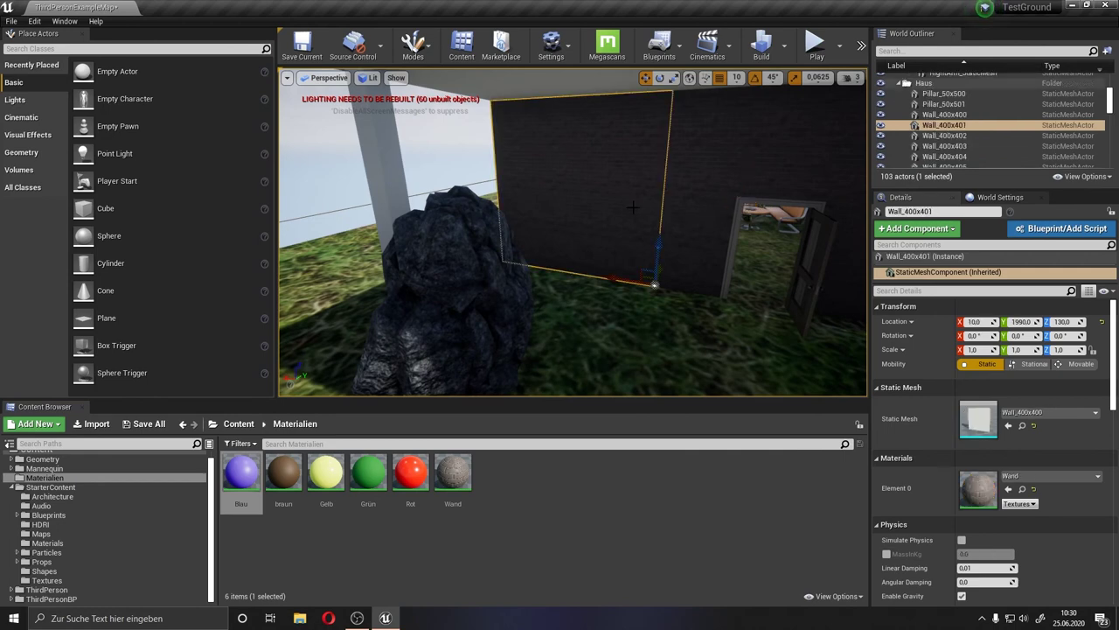
double_click(979, 420)
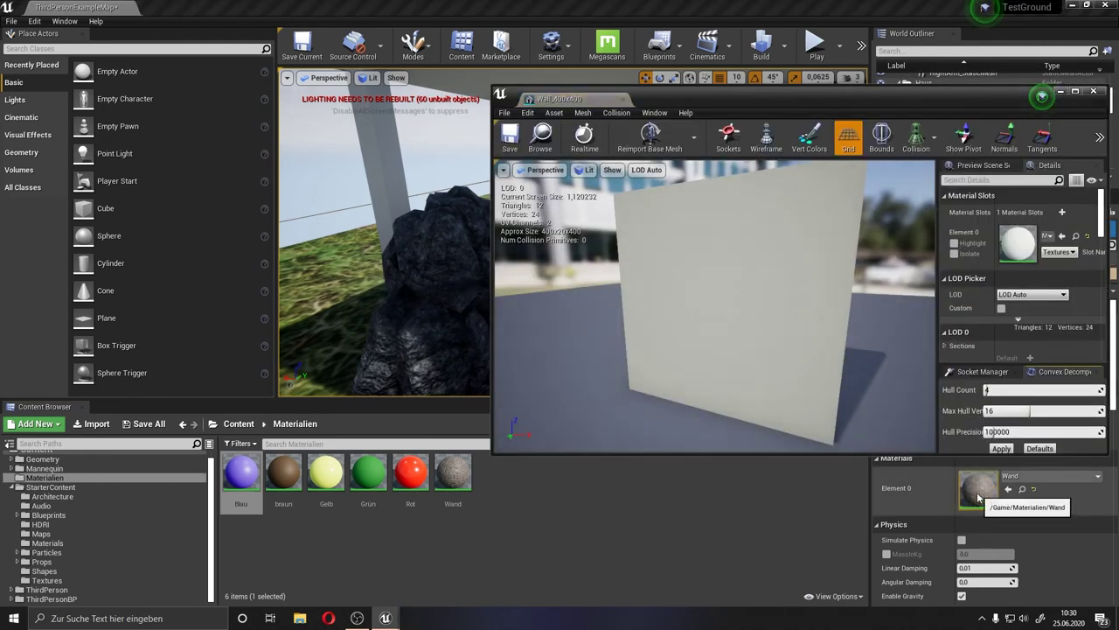
left_click_drag(453, 472, 1017, 243)
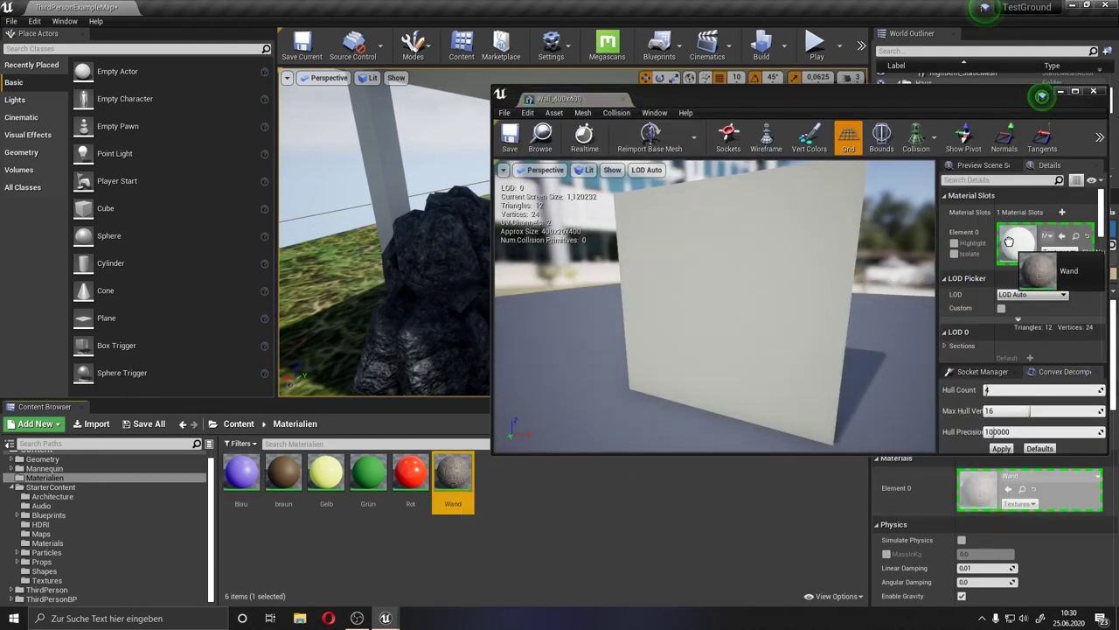
left_click(511, 140)
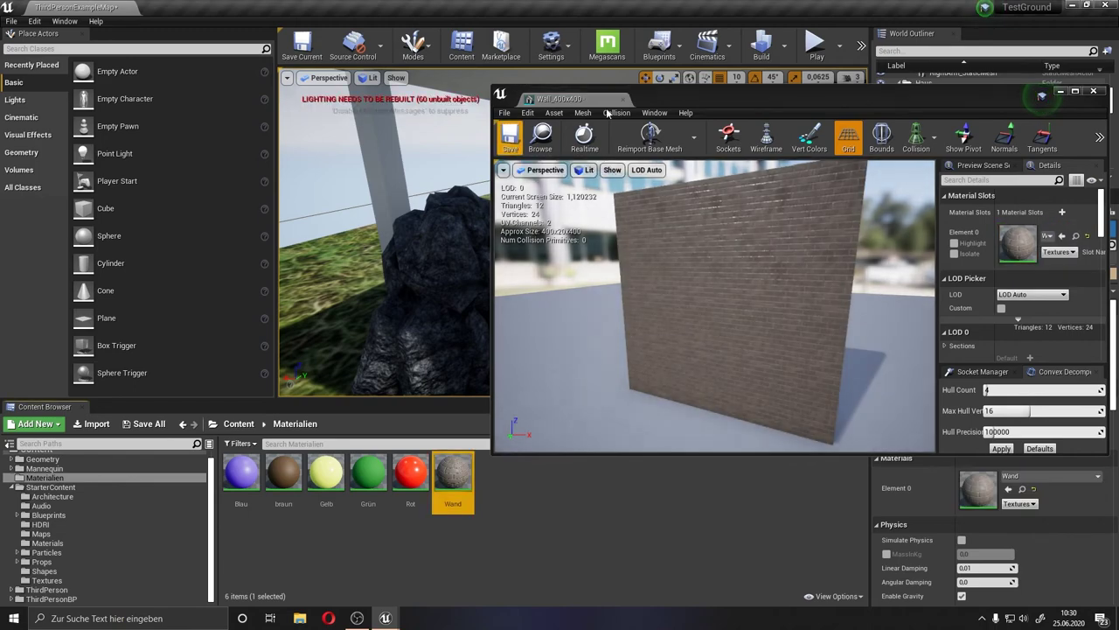
left_click(1093, 92)
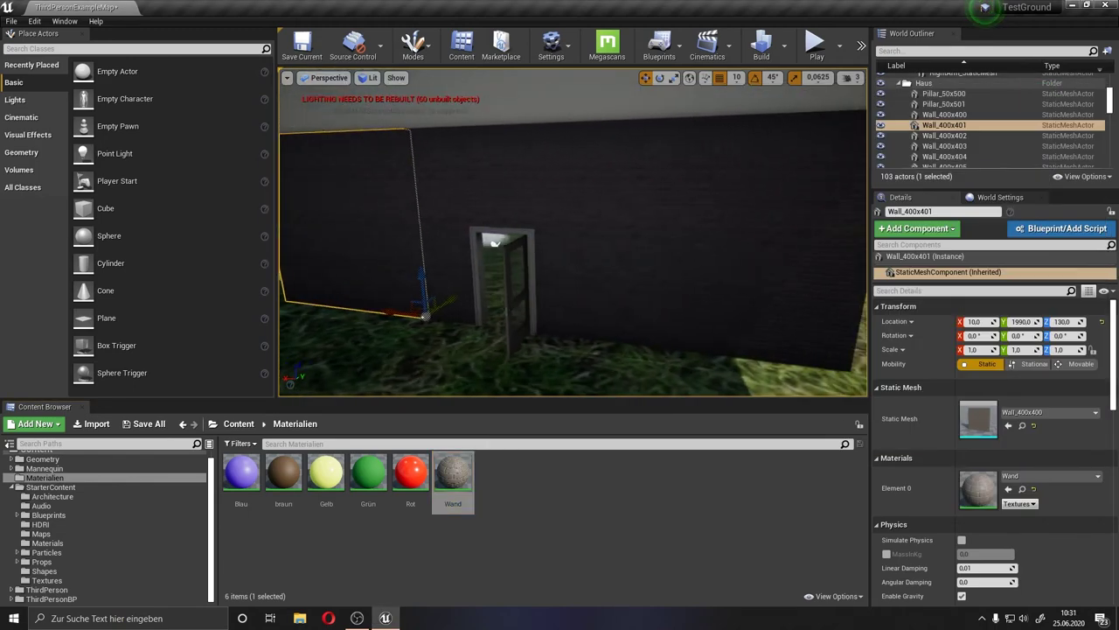
View the house from above and recheck the wall mesh's material.
right_click_drag(573, 231, 573, 232)
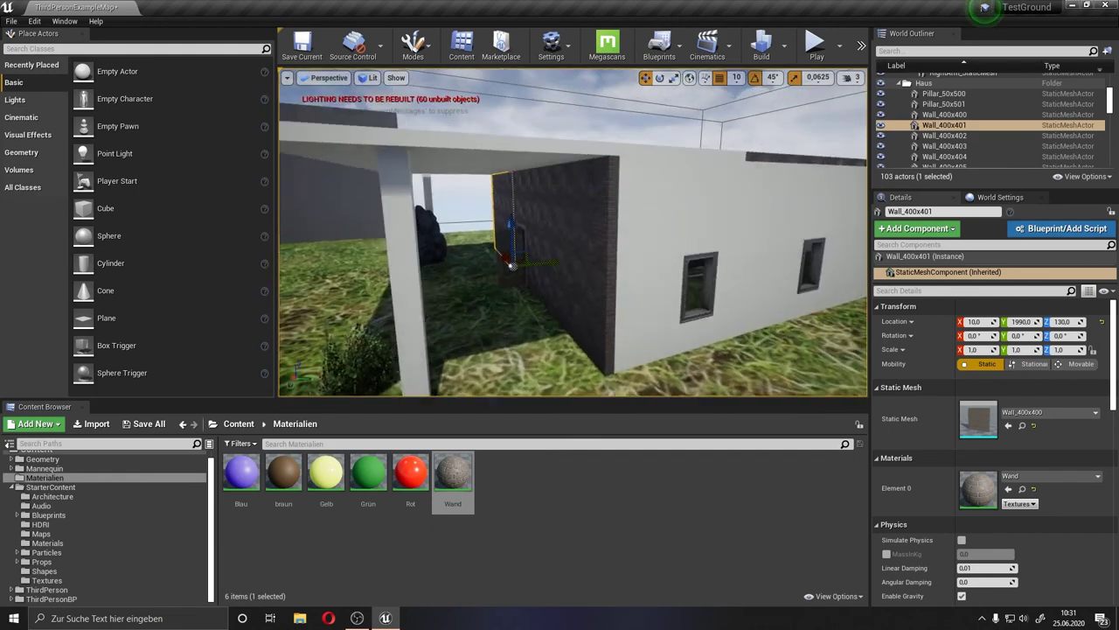
right_click_drag(755, 252, 756, 252)
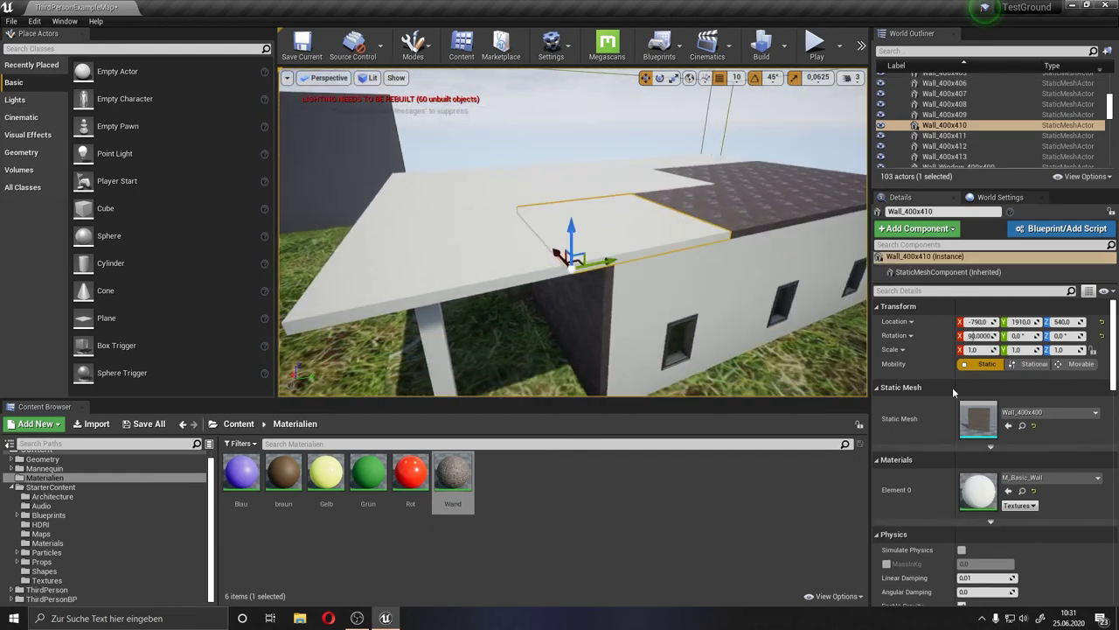
double_click(978, 419)
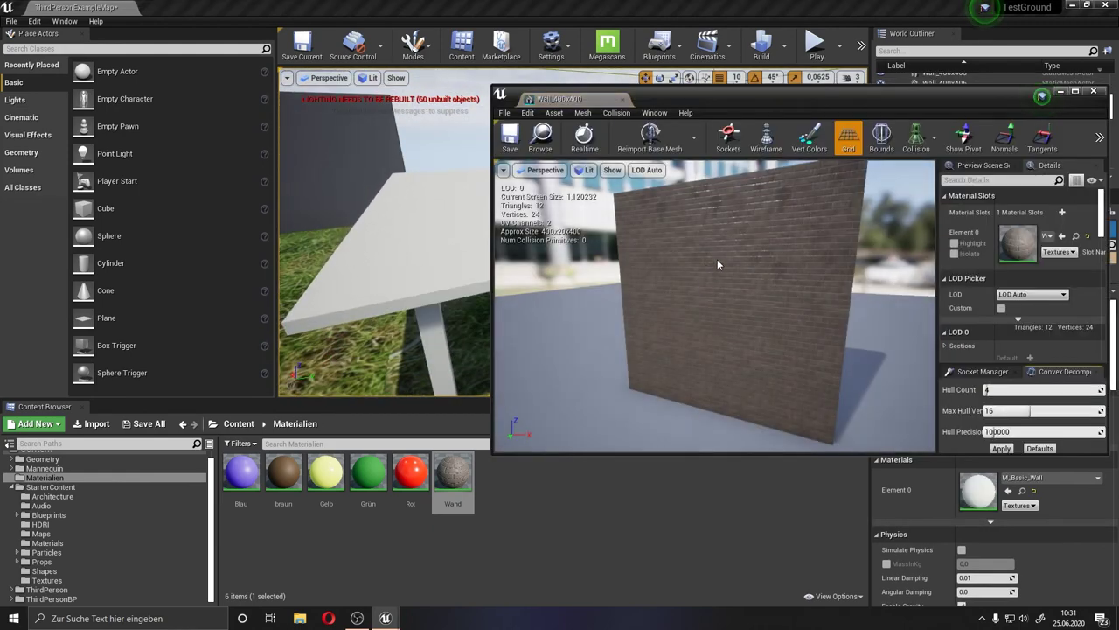
left_click(1092, 92)
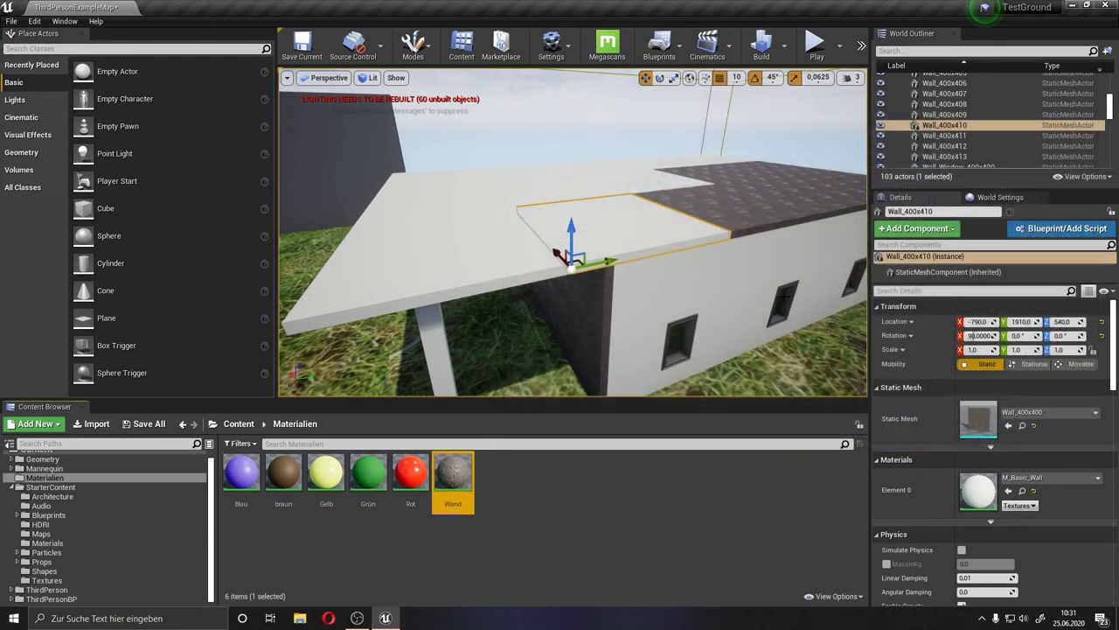
Set the Wall_Window_400x400 mesh's Element 0 material to Wand, save it, and check the roof mesh.
left_click(708, 285)
double_click(976, 420)
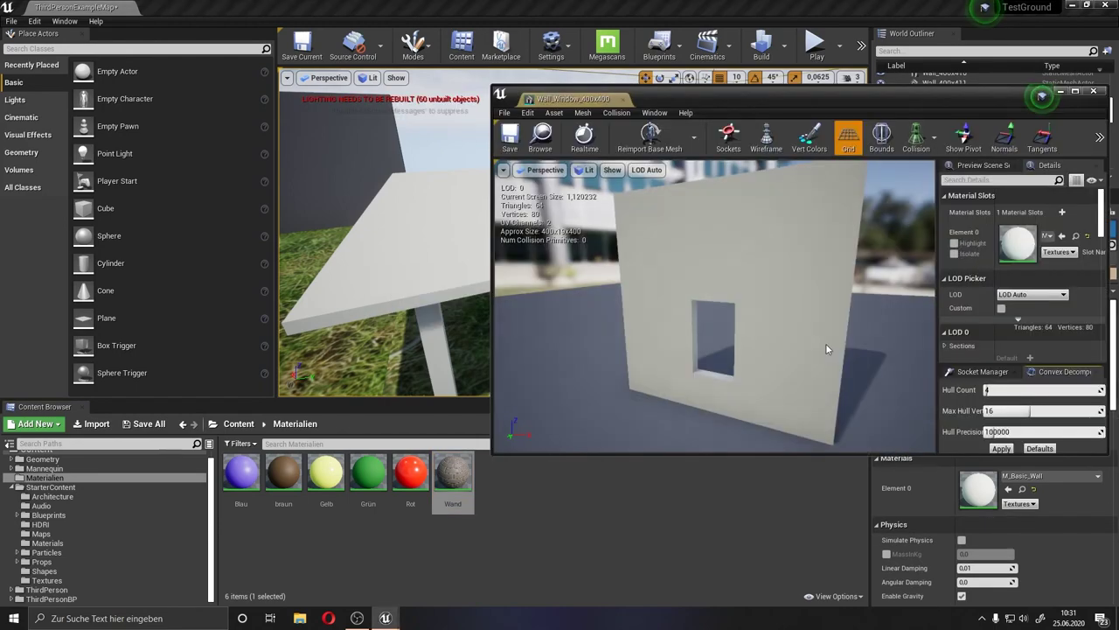
left_click_drag(471, 470, 1017, 243)
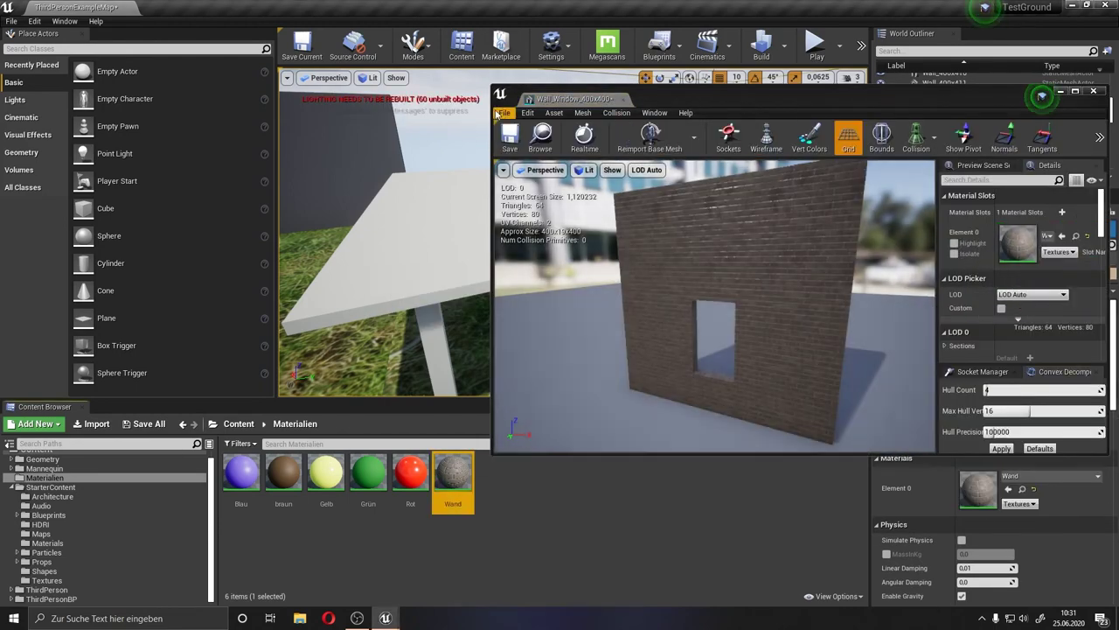
left_click(511, 142)
left_click(1093, 91)
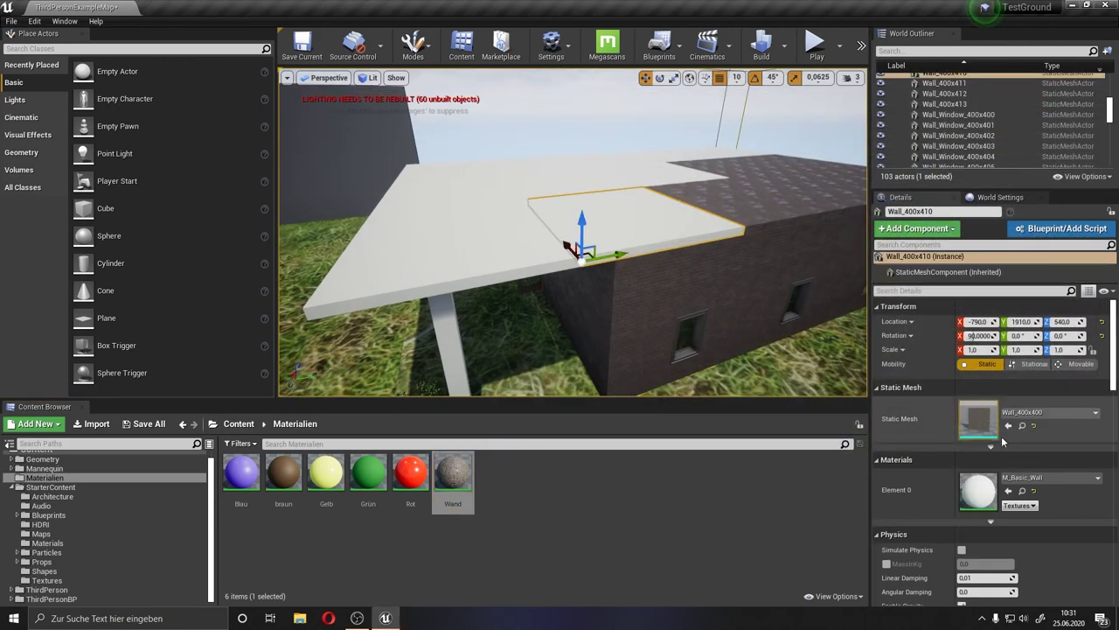
double_click(978, 418)
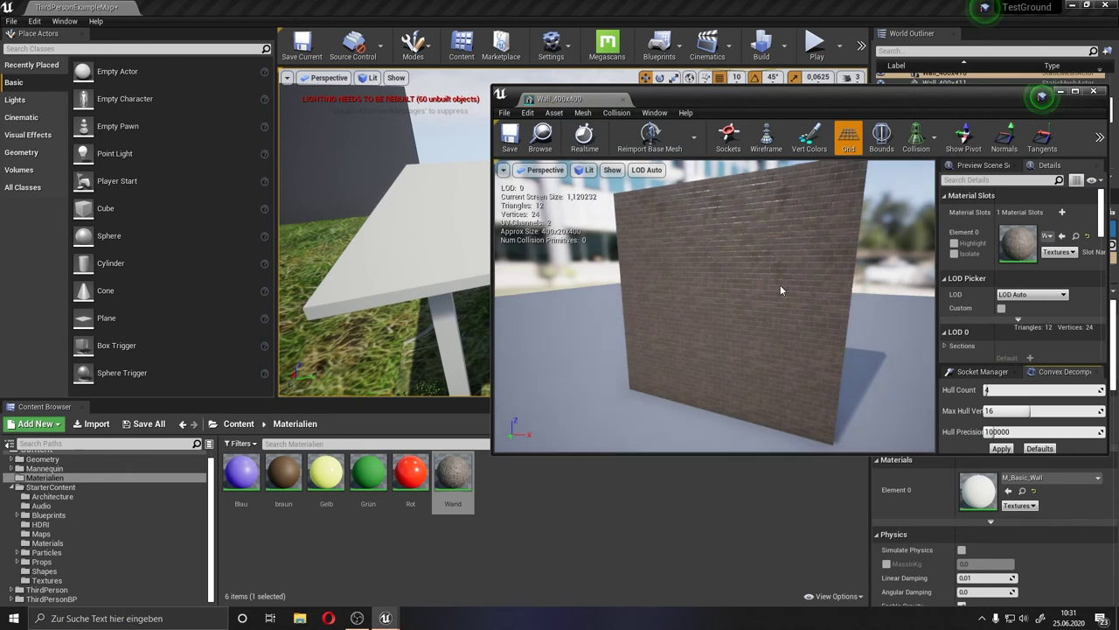
left_click(1094, 91)
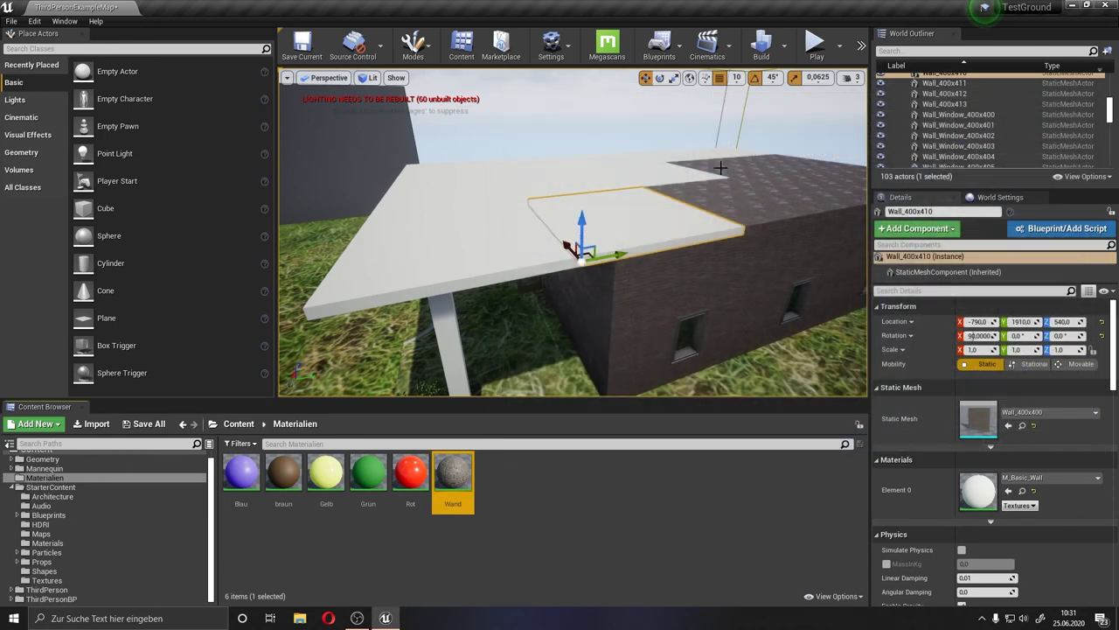
Select the flat roof pieces and assign them the Wand material.
left_click(717, 154)
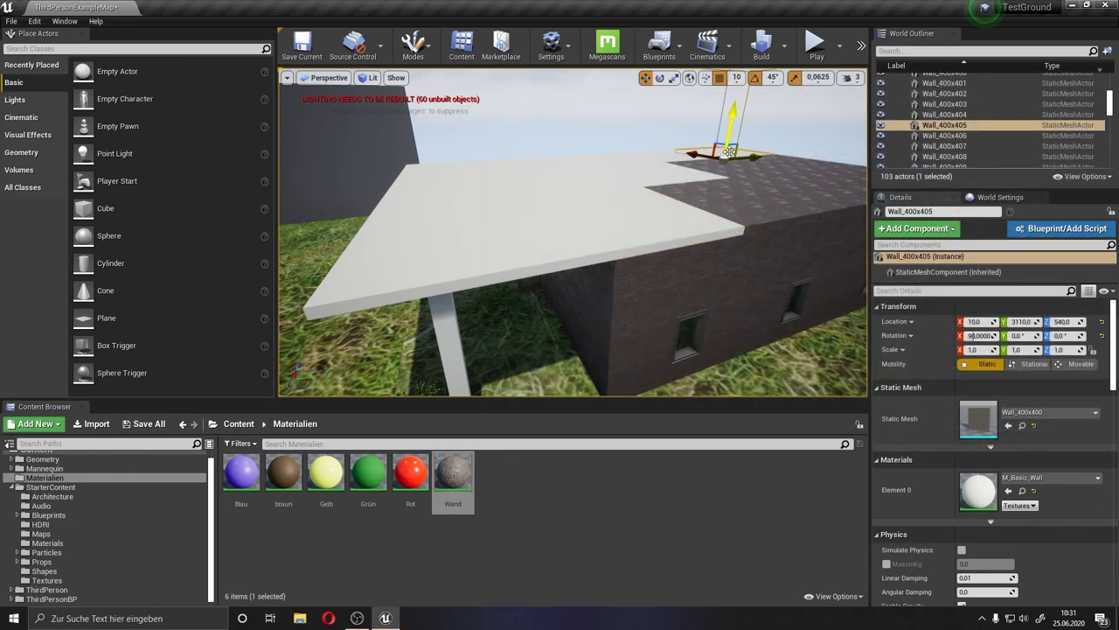
left_click(660, 158, "ctrl")
left_click(623, 160, "ctrl")
left_click(577, 164, "ctrl")
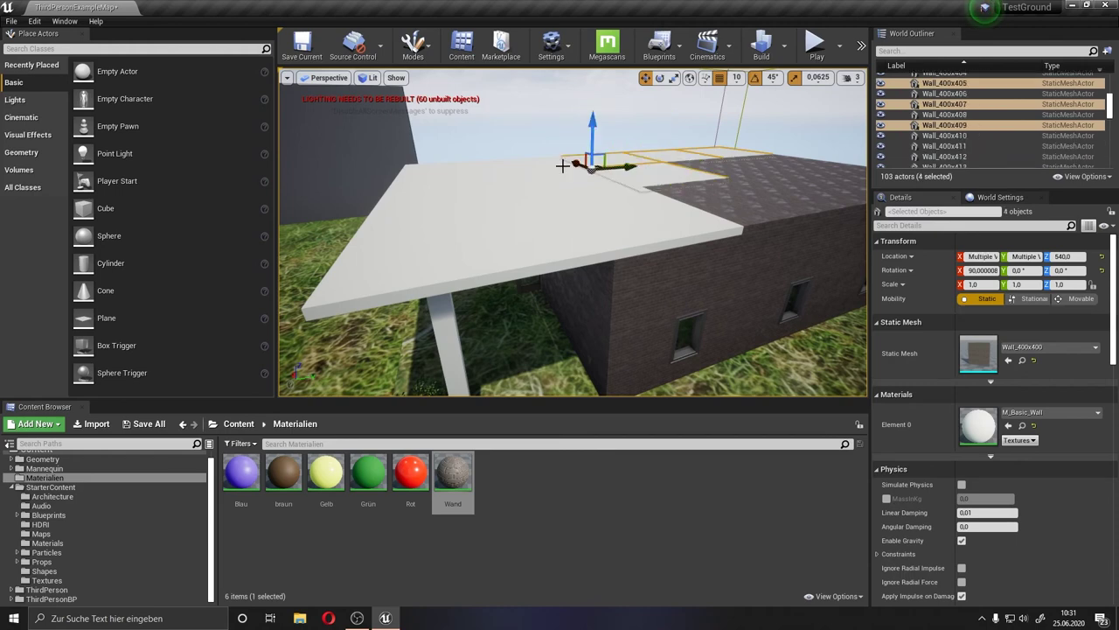
left_click(533, 169, "ctrl")
left_click(445, 167, "ctrl")
left_click(535, 185, "ctrl")
left_click(595, 204, "ctrl")
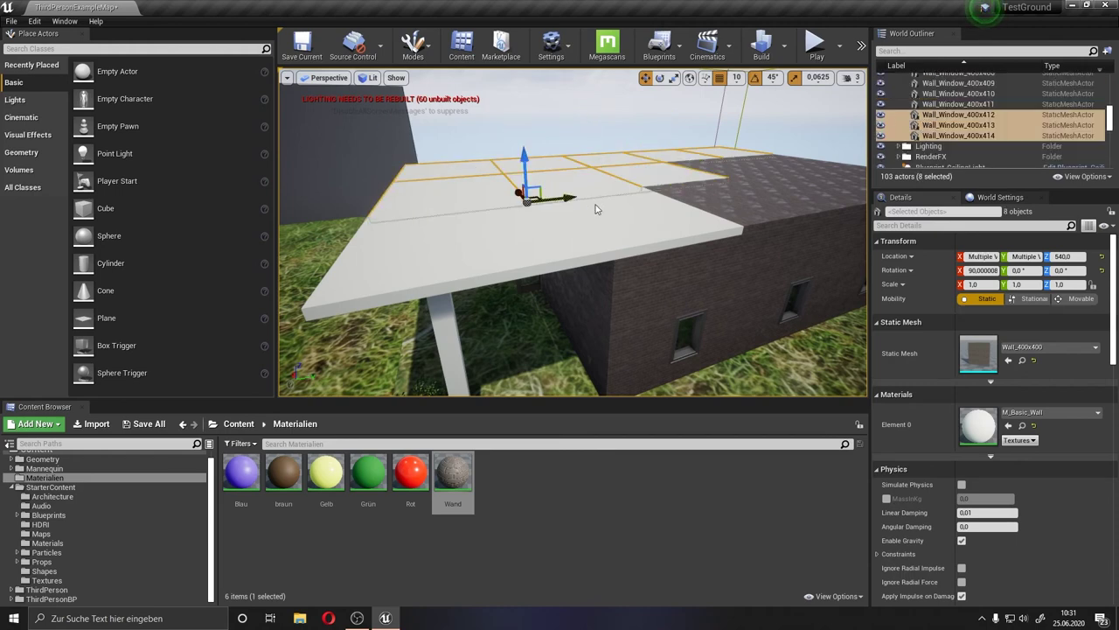
left_click(458, 262, "ctrl")
left_click(458, 262, "ctrl")
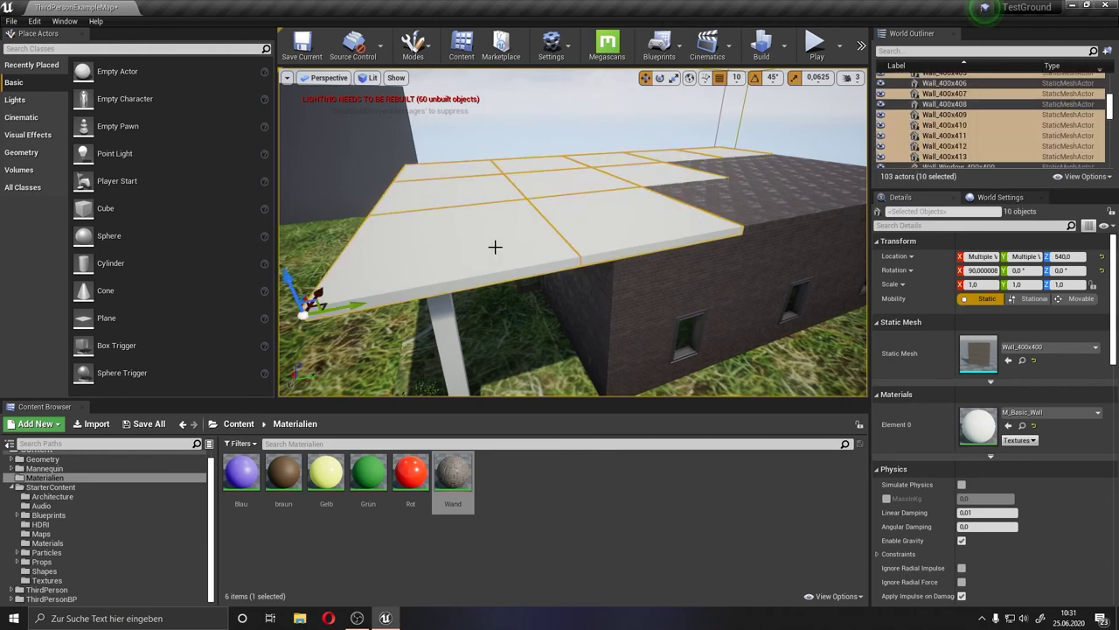
left_click(1008, 425)
Add the remaining roof and roof-edge pieces to the selection.
right_click_drag(585, 239, 606, 215)
left_click(580, 168, "ctrl")
left_click(802, 186, "ctrl")
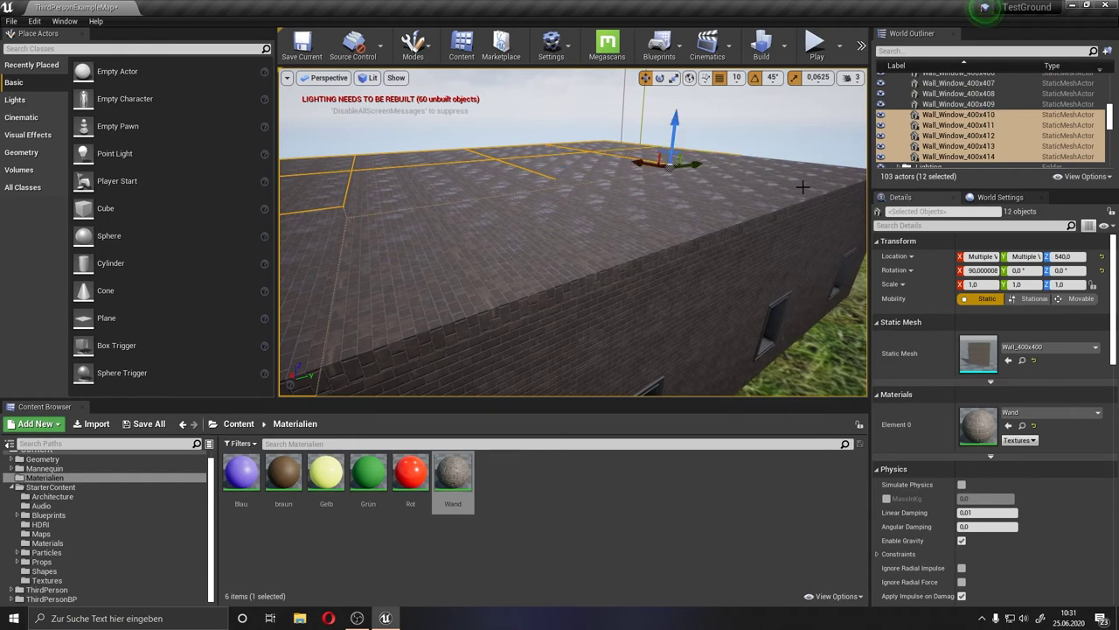
left_click(796, 187, "ctrl")
left_click(756, 182, "ctrl")
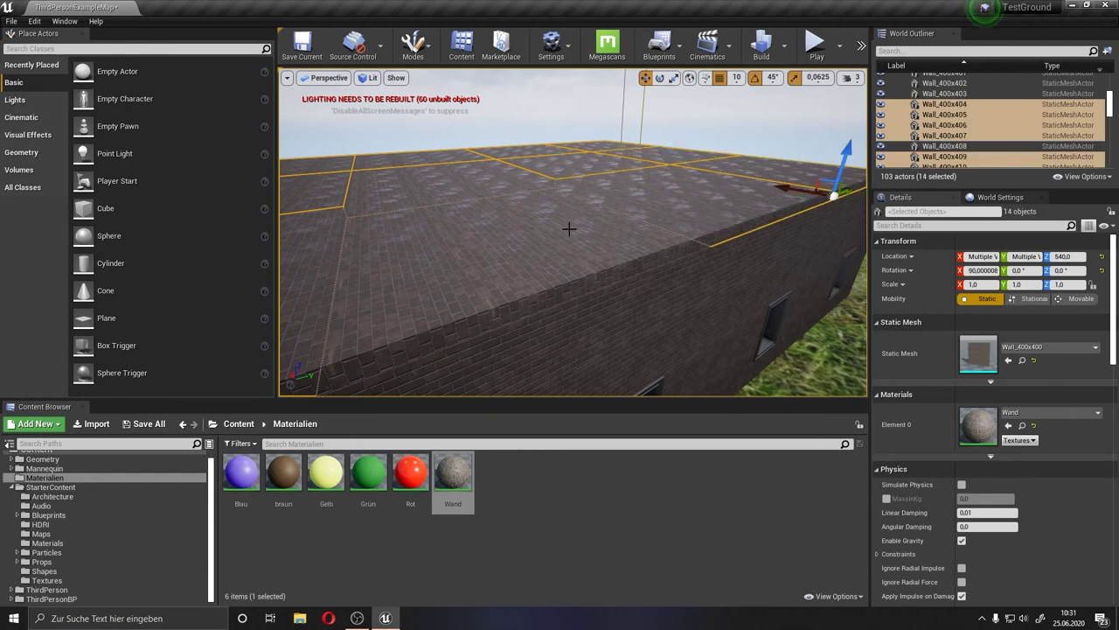
left_click(403, 279, "ctrl")
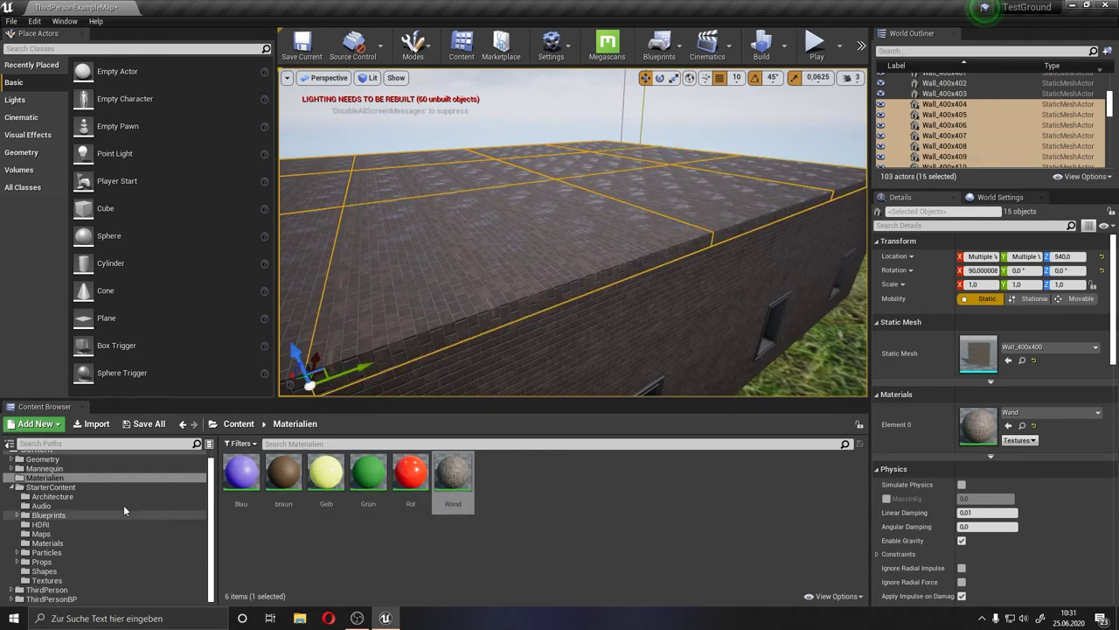
Apply M_Wood_Floor_Walnut_Polished to the roof panels, then replace it with M_Wood_Floor_Walnut_Worn.
left_click(47, 543)
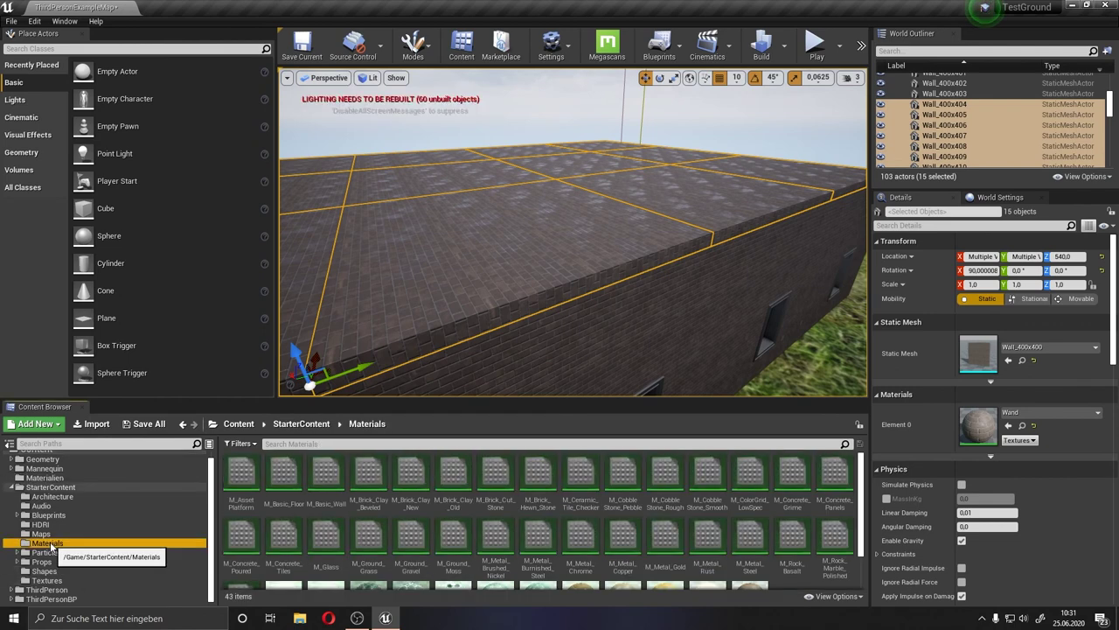
scroll(551, 524, "down", 2)
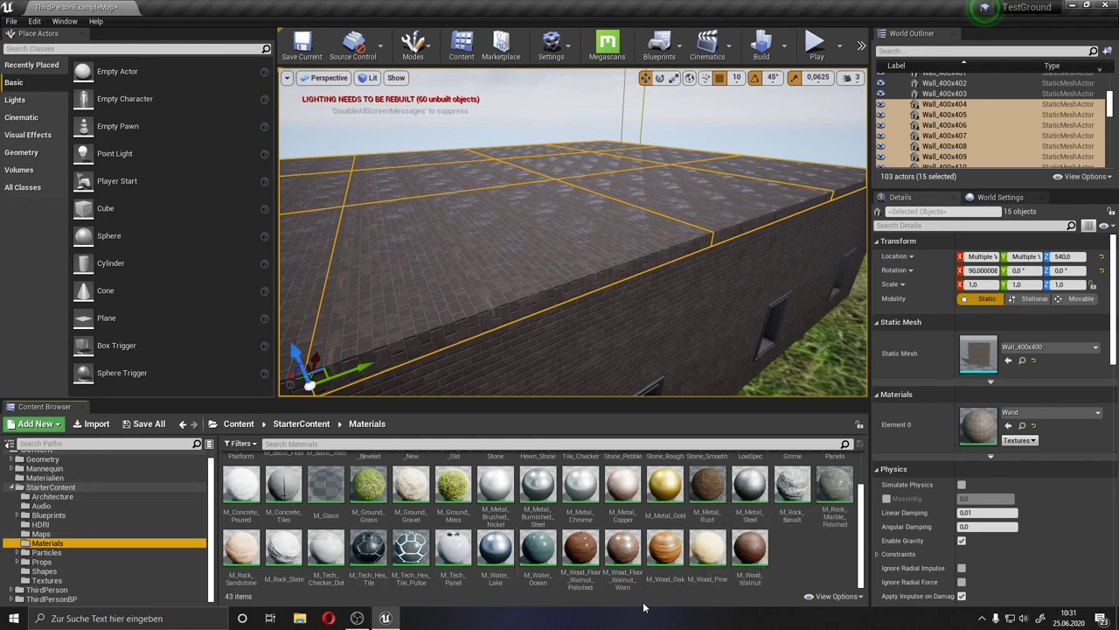
left_click(578, 549)
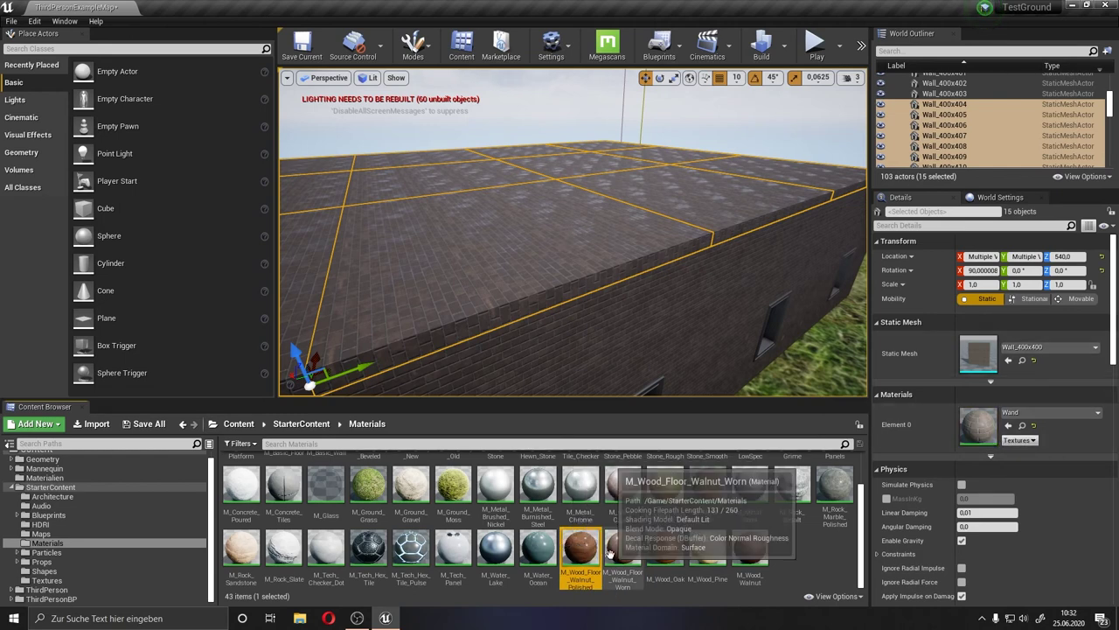
left_click_drag(578, 549, 982, 434)
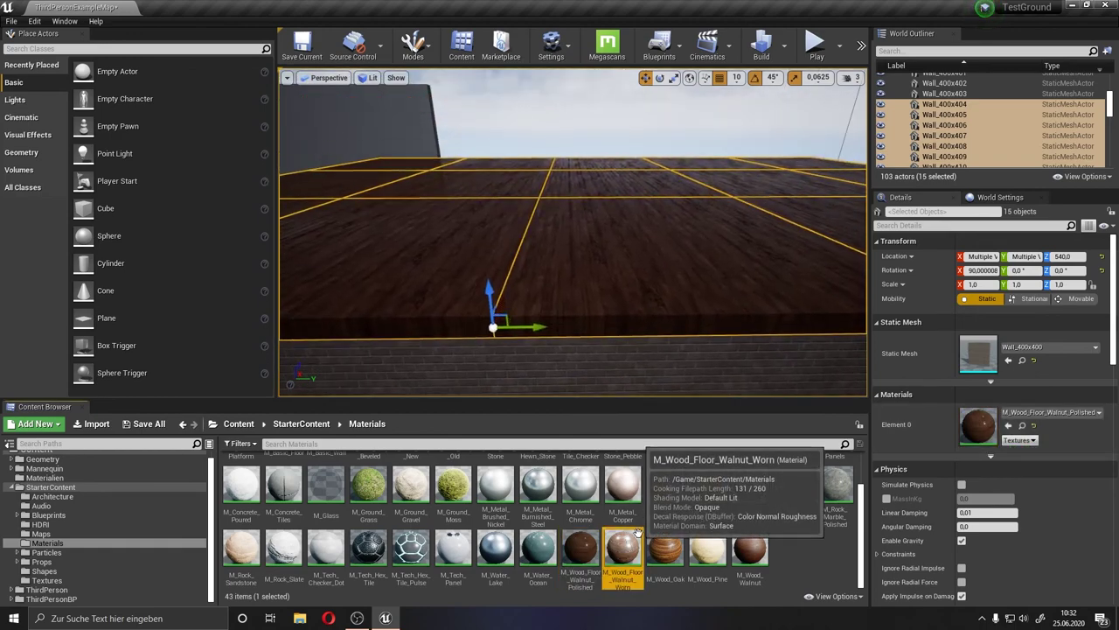
left_click_drag(622, 549, 974, 426)
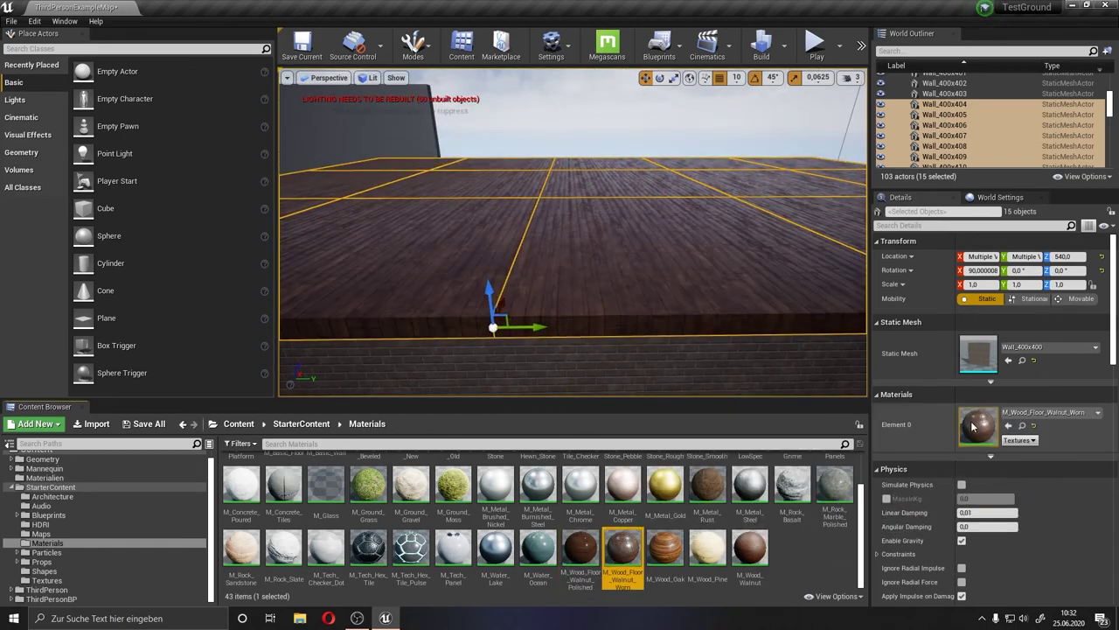
right_click_drag(706, 211, 706, 211)
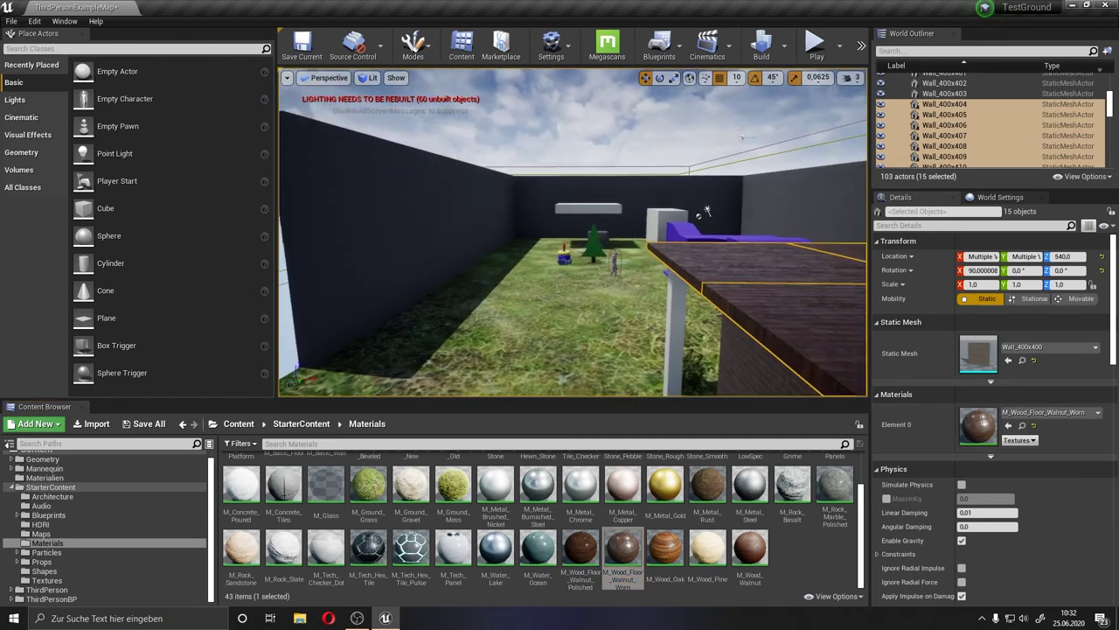
left_click(706, 211)
right_click_drag(706, 211, 706, 210)
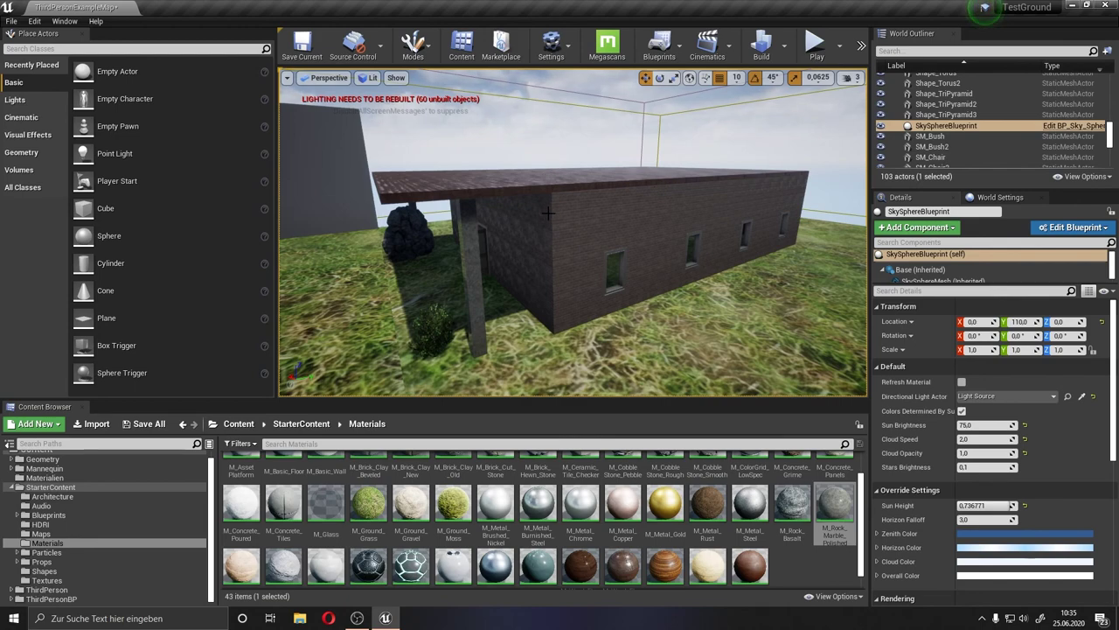
right_click_drag(619, 211, 569, 337)
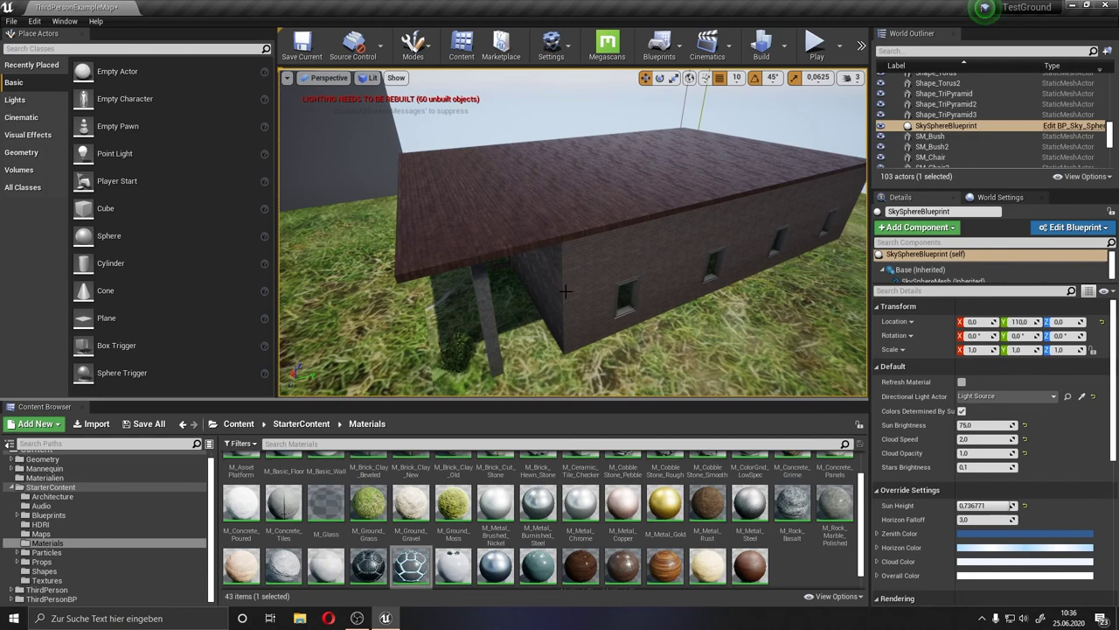
scroll(566, 291, "up", 2)
scroll(566, 291, "up", 2)
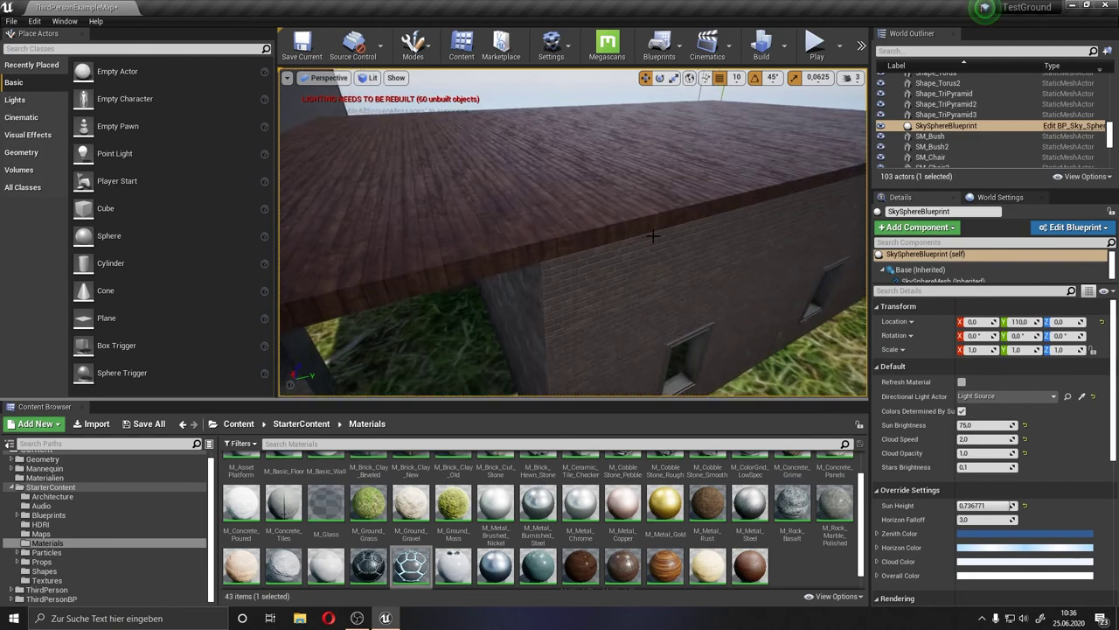
scroll(615, 285, "down", 4)
scroll(602, 292, "up", 3)
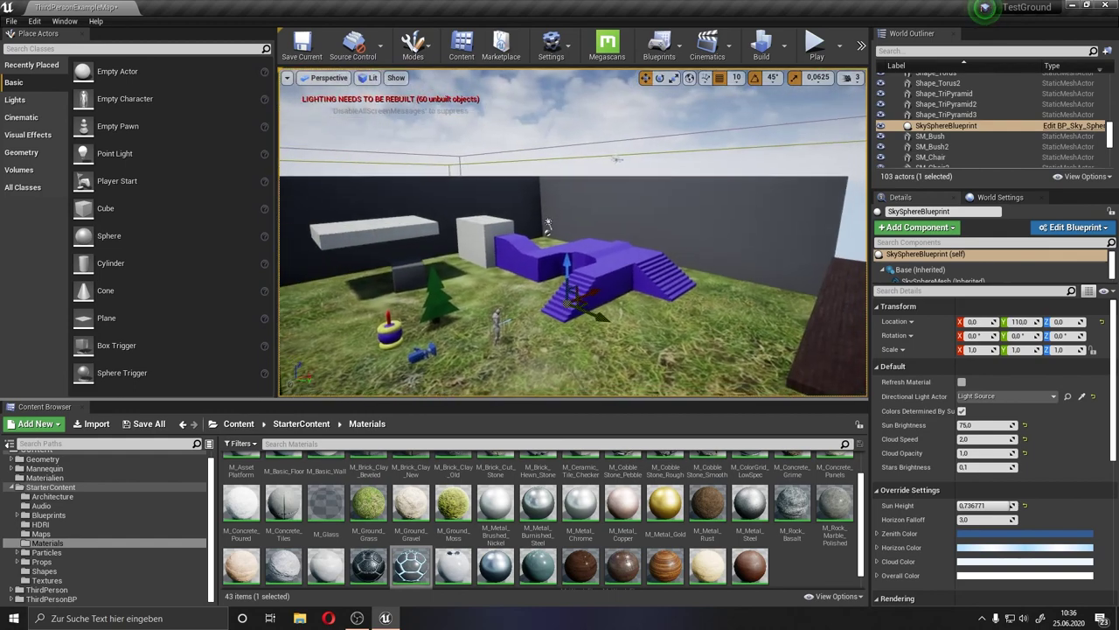
right_click_drag(497, 324, 725, 251)
scroll(725, 252, "up", 2)
scroll(612, 280, "up", 2)
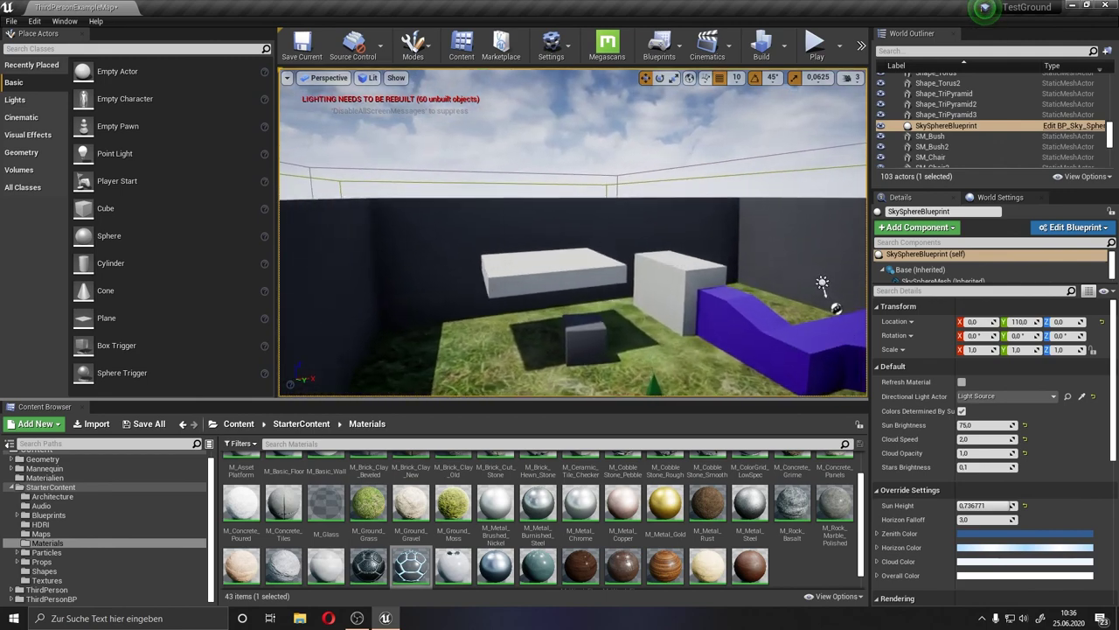
scroll(542, 297, "up", 3)
scroll(516, 302, "up", 2)
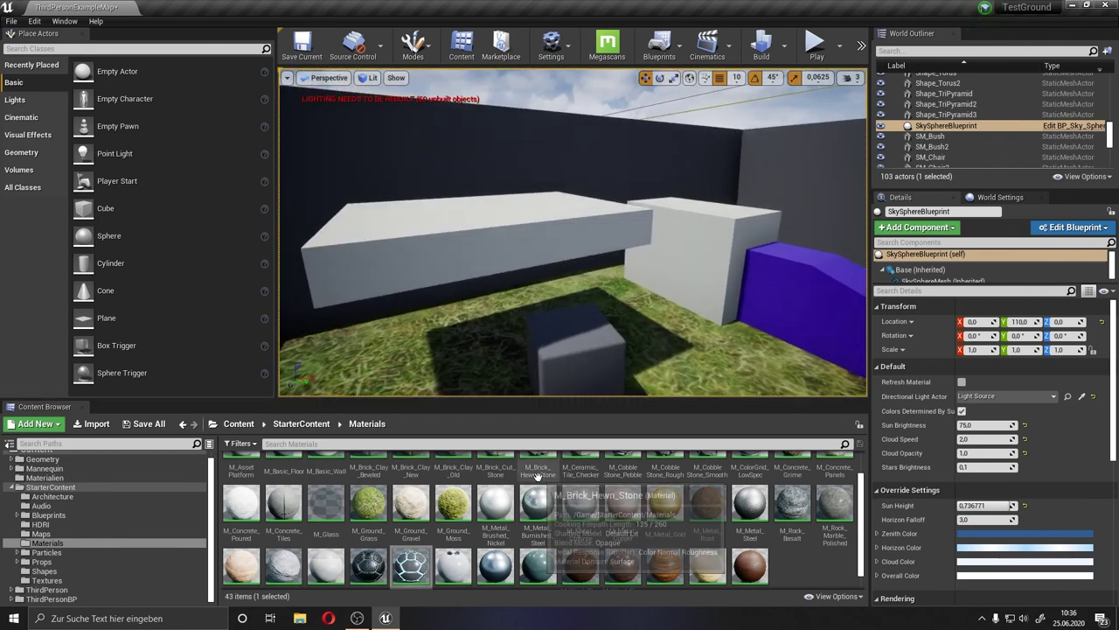
Apply M_Tech_Hex_Tile_Pulse to the long grey slab Cube2.
left_click(424, 253)
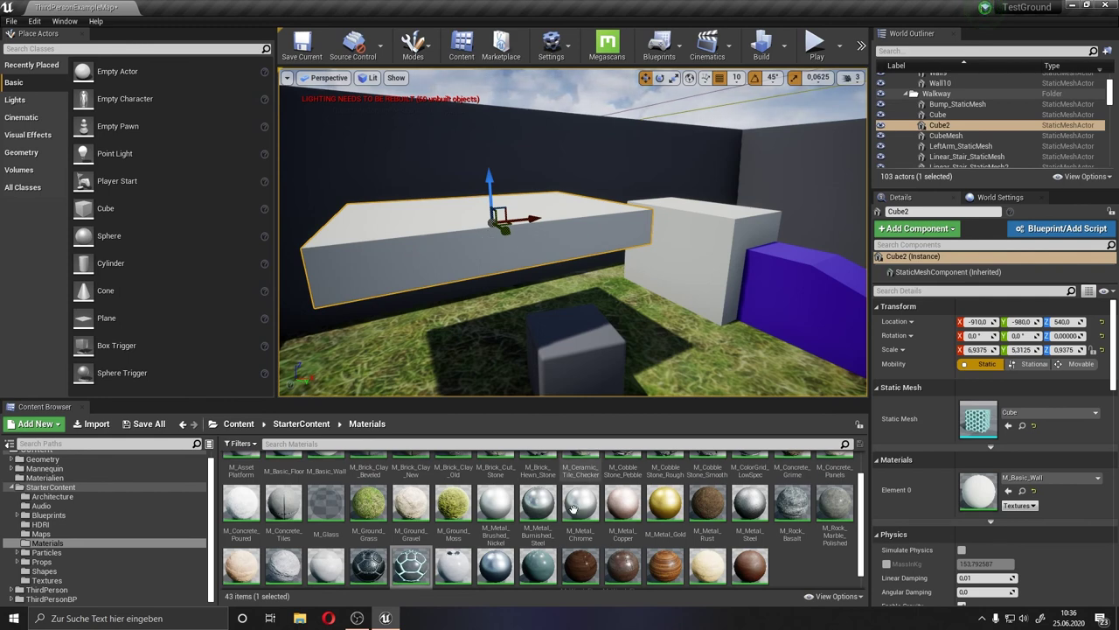
left_click_drag(411, 567, 403, 253)
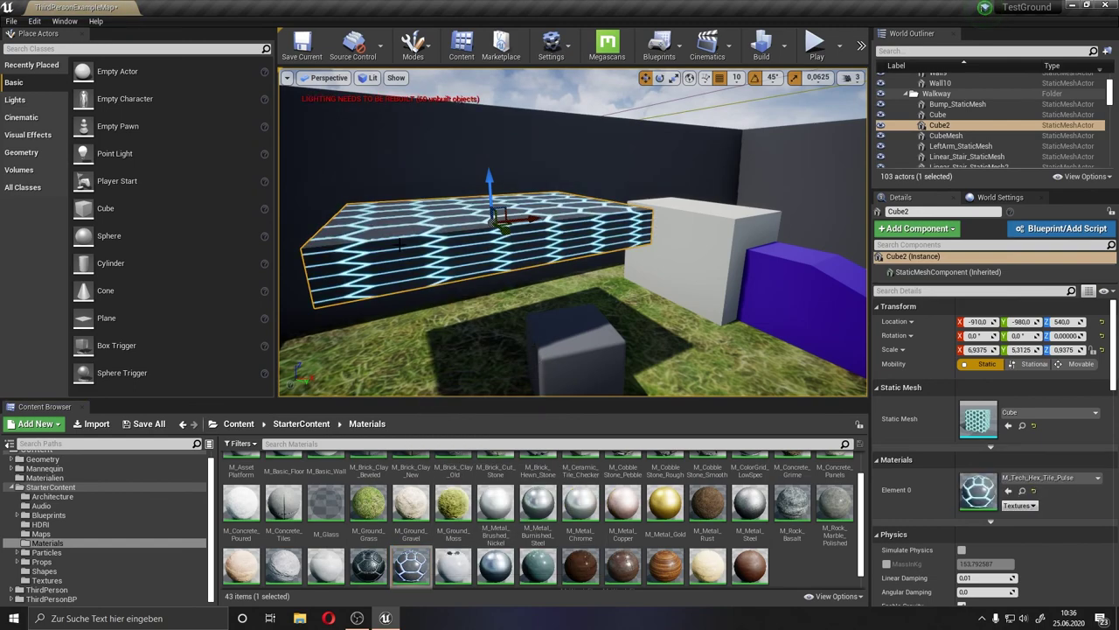
mouse_move(403, 253)
right_mouse_down()
mouse_move(455, 227)
mouse_move(455, 201)
mouse_move(578, 217)
right_mouse_up()
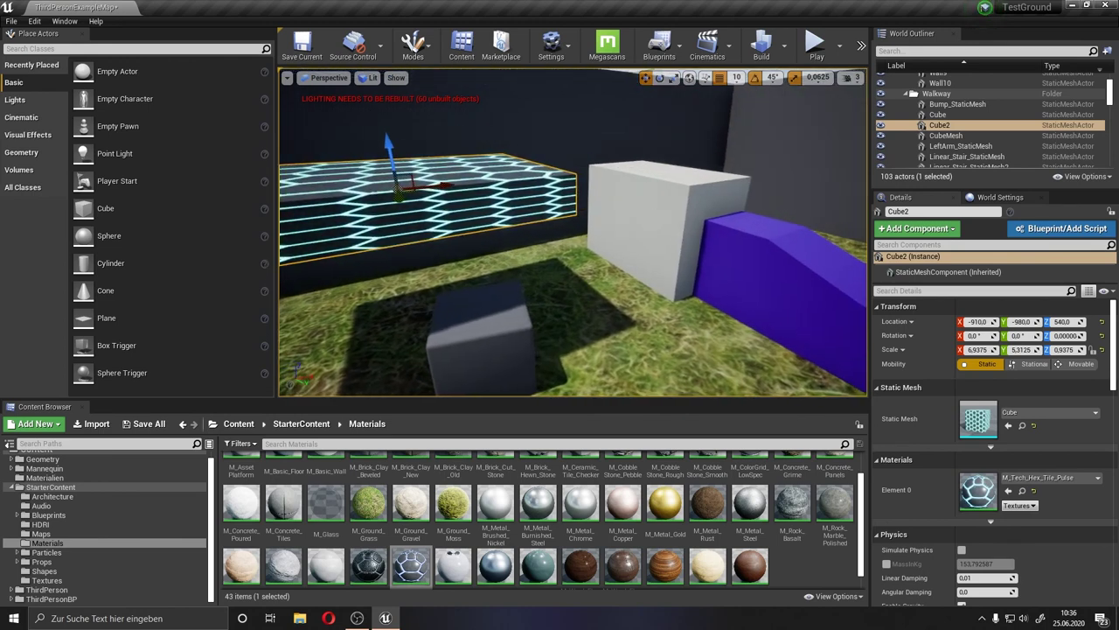
Give the white block Cube the same M_Tech_Hex_Tile_Pulse material.
left_click(664, 236)
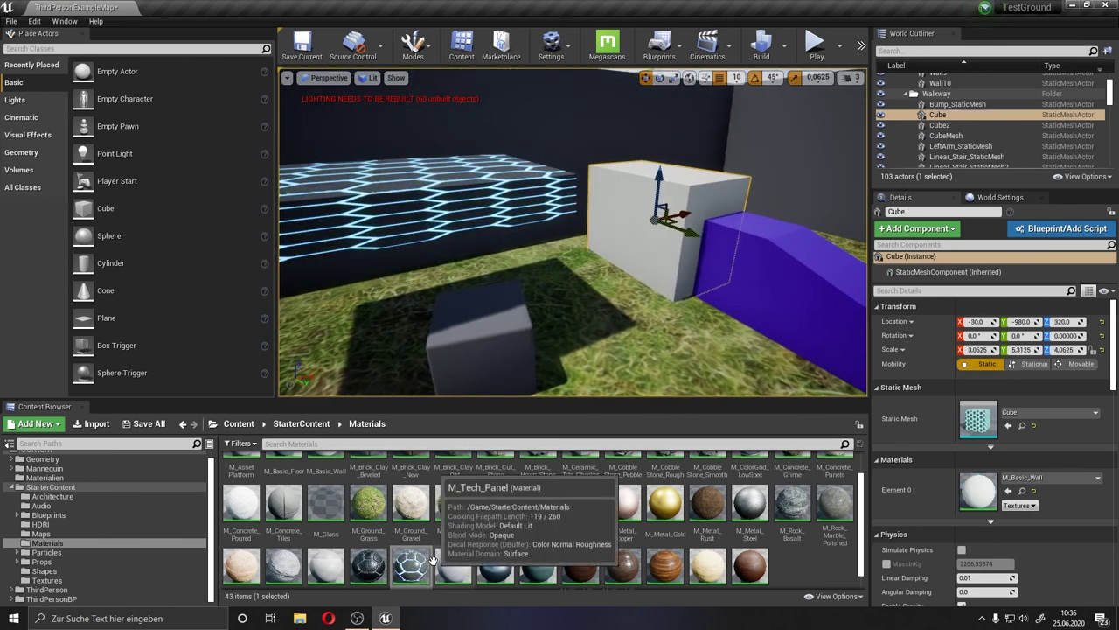
mouse_move(496, 564)
left_mouse_down()
mouse_move(442, 564)
mouse_move(628, 195)
left_mouse_up()
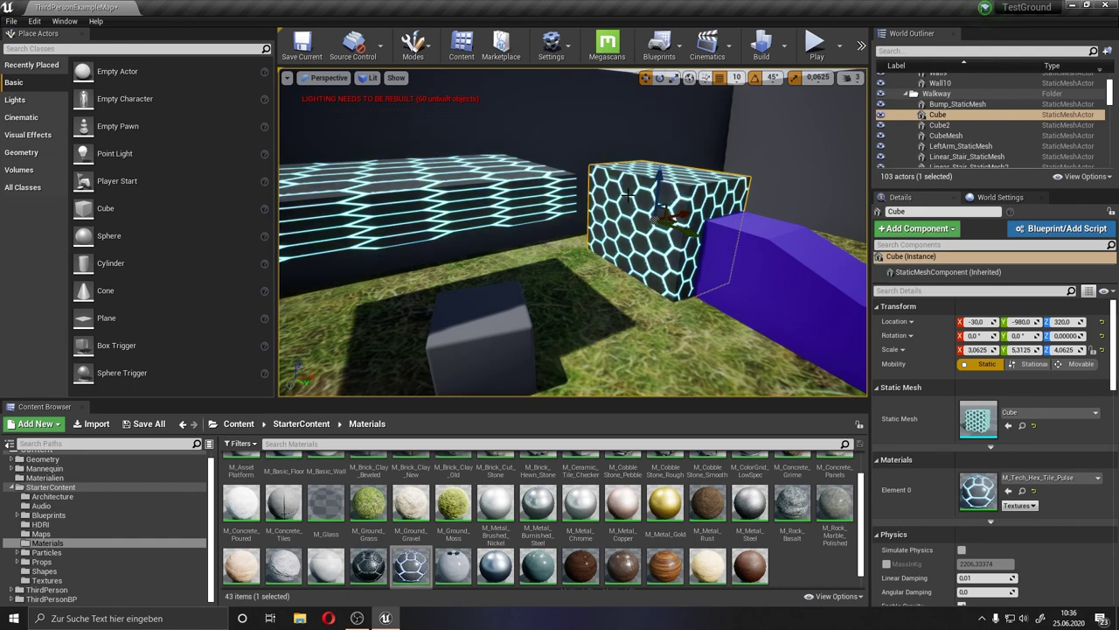
right_click_drag(628, 196, 612, 180)
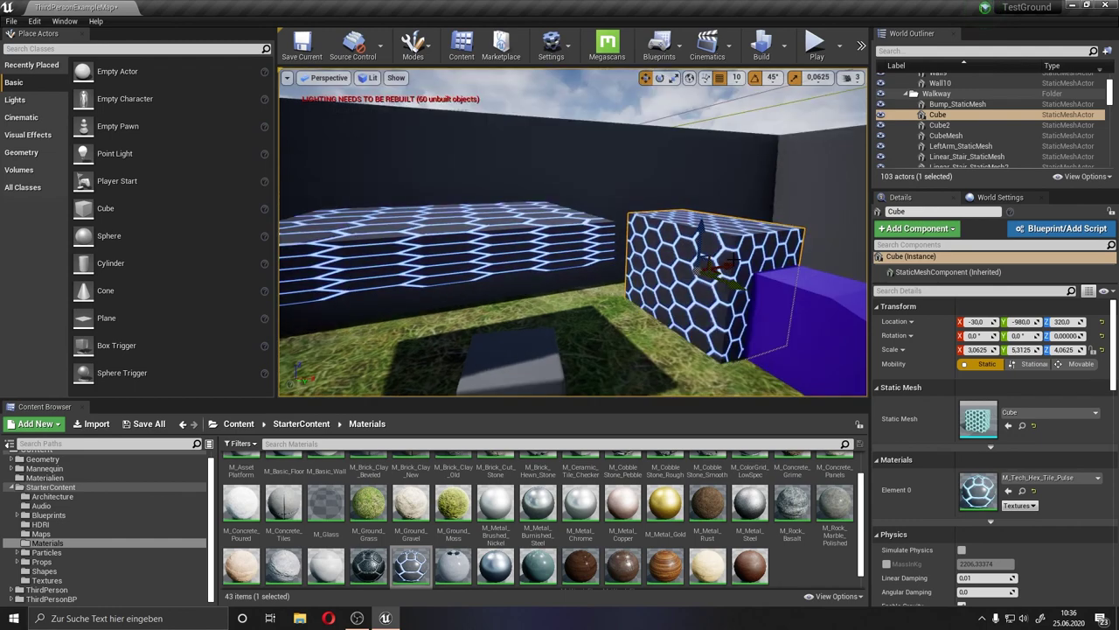
right_click_drag(730, 259, 730, 259)
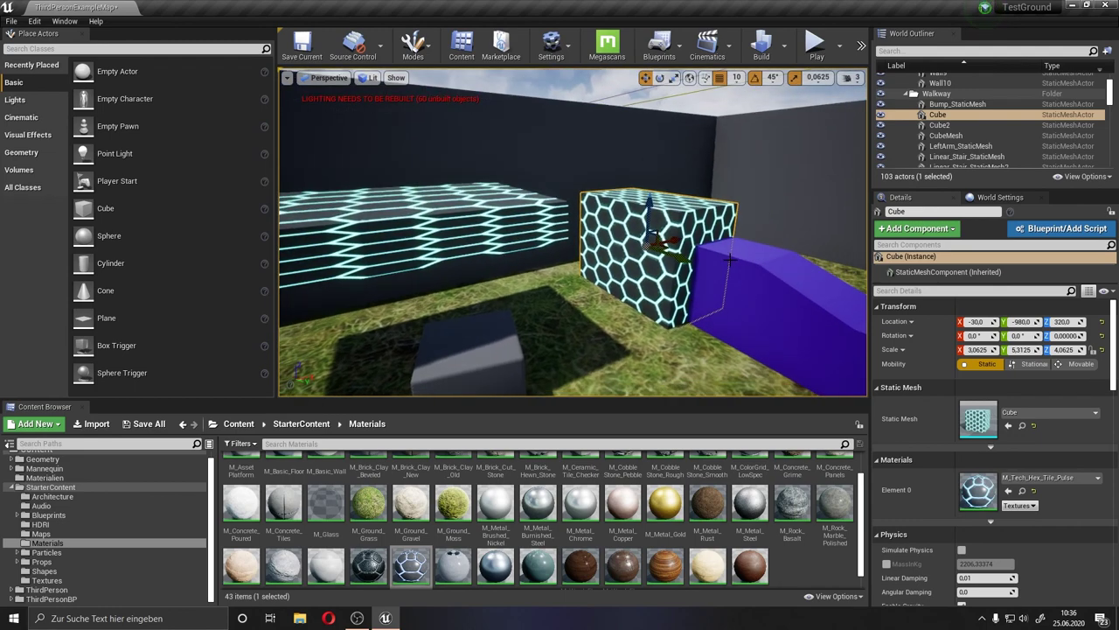
left_click_drag(683, 253, 630, 254)
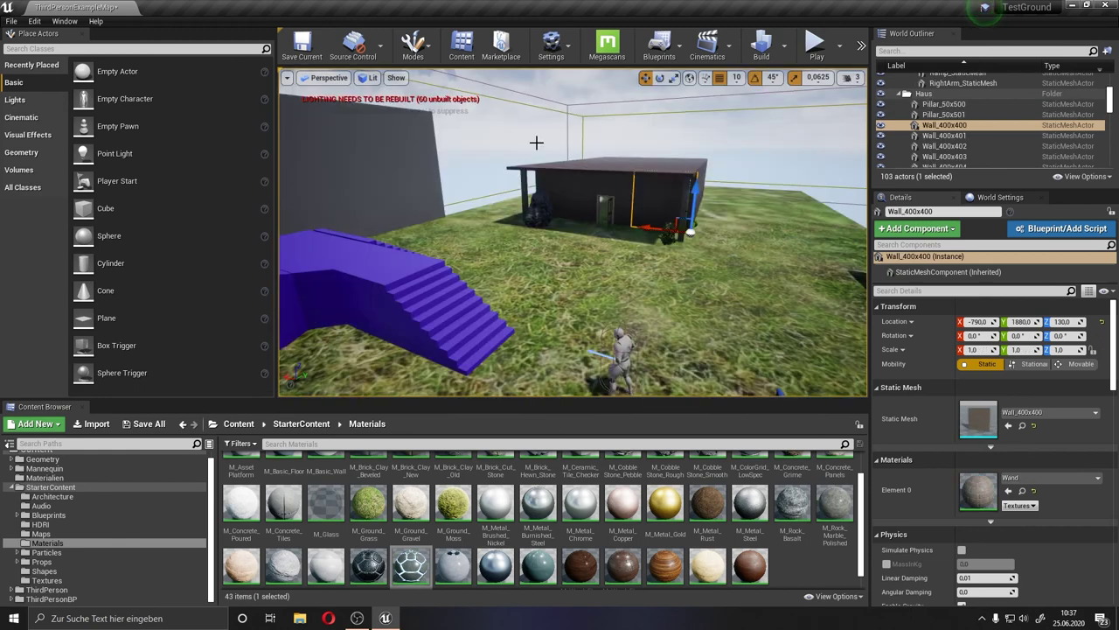
left_click(536, 142)
left_click(657, 235)
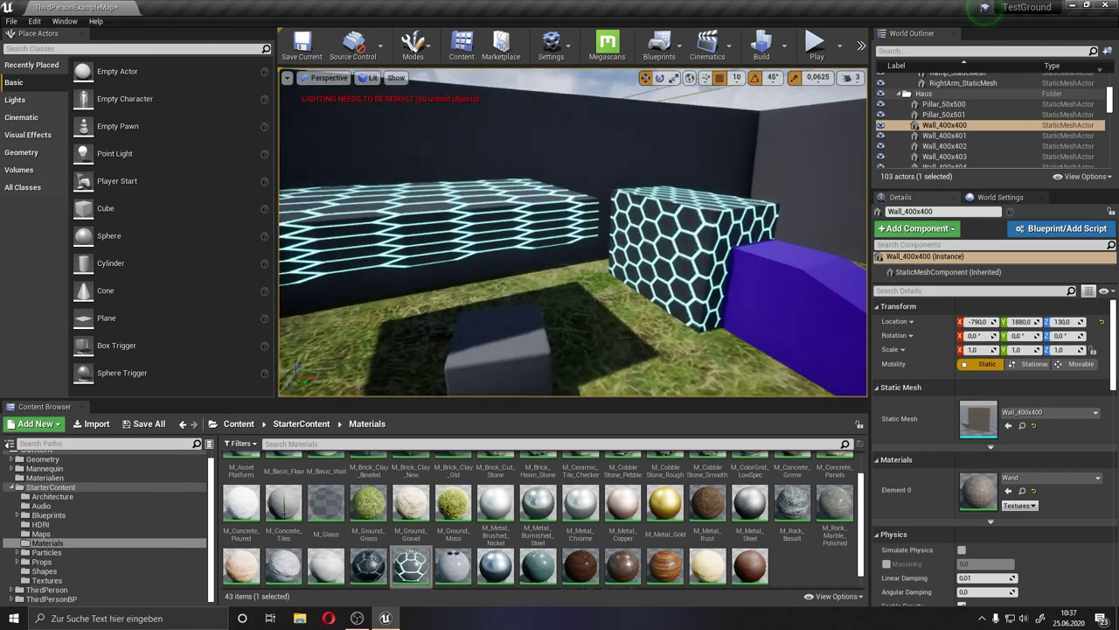
left_click(787, 279)
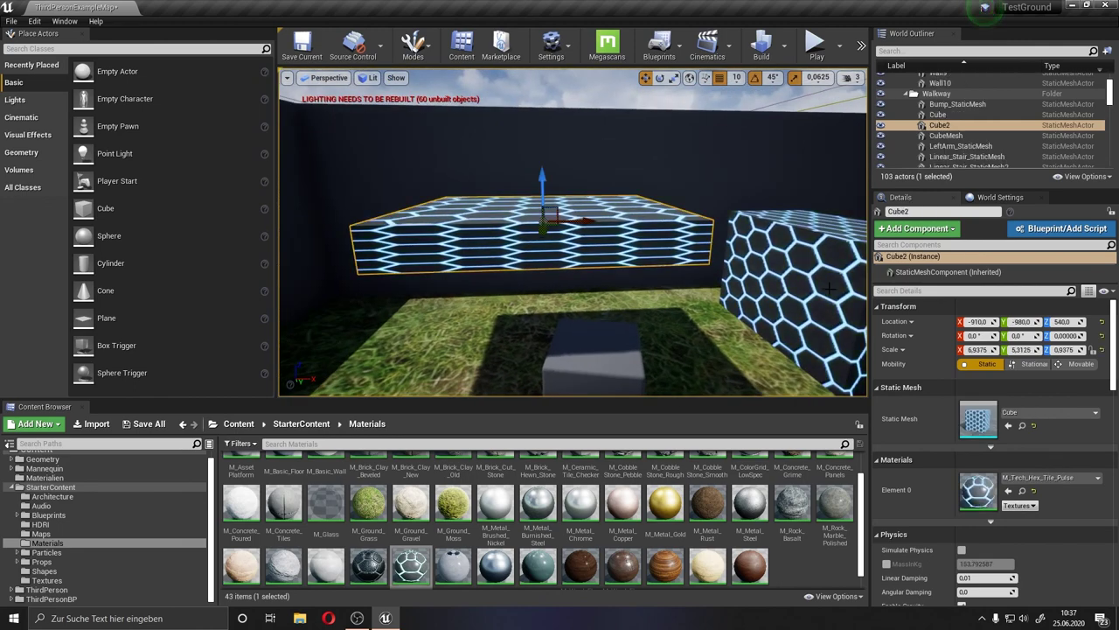
key("f")
left_click(767, 114)
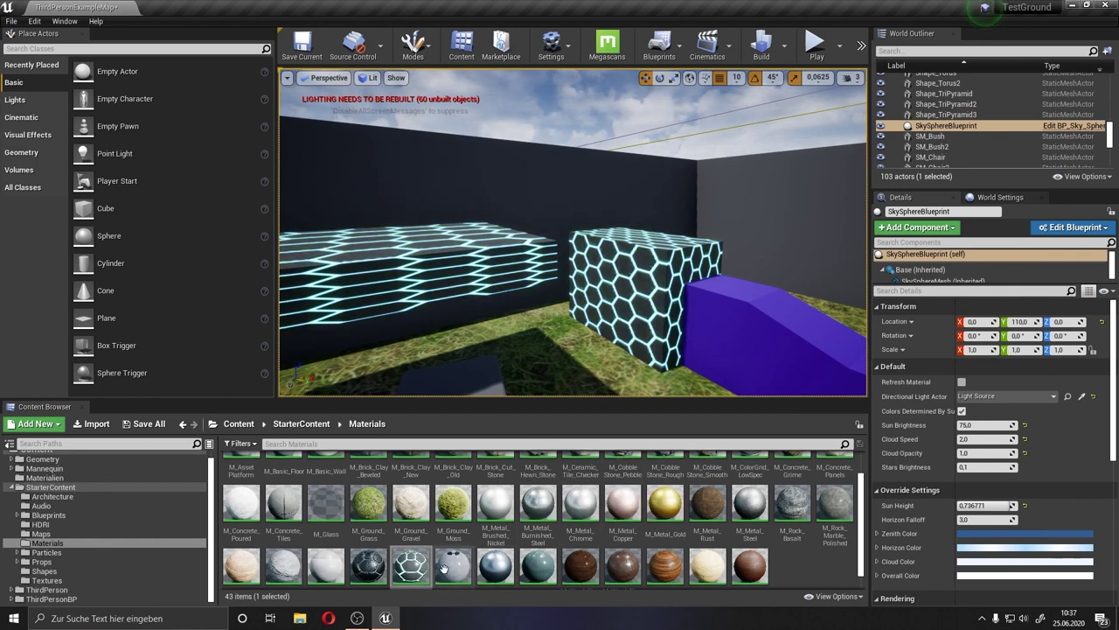
mouse_move(573, 262)
right_mouse_down()
mouse_move(630, 254)
mouse_move(542, 317)
right_mouse_up()
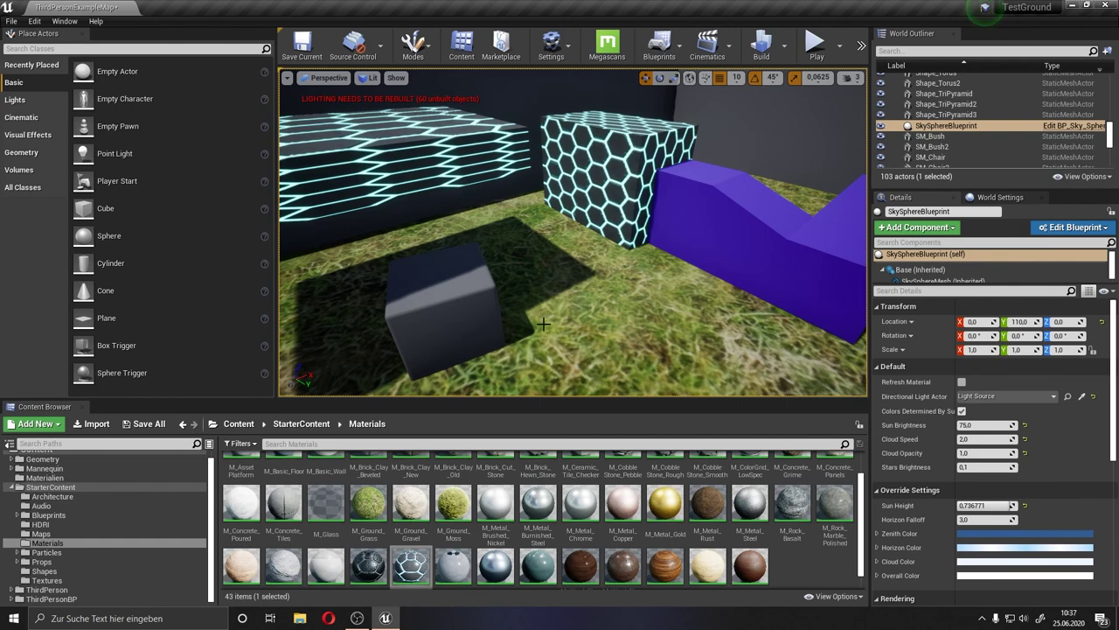
right_click_drag(543, 324, 533, 302)
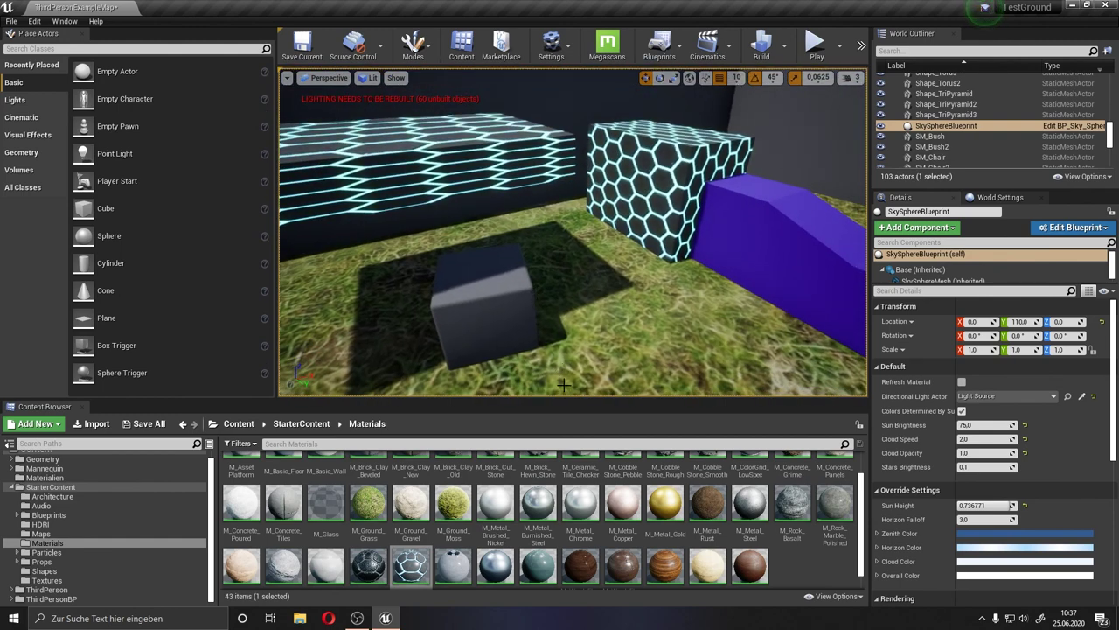
scroll(664, 515, "up", 1)
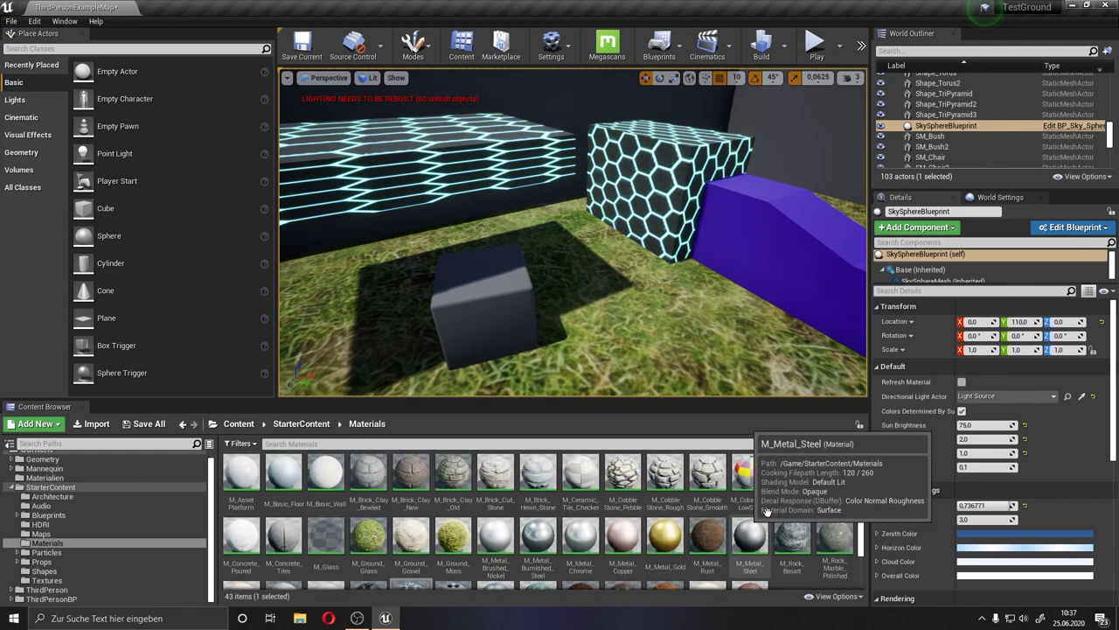
scroll(844, 516, "down", 1)
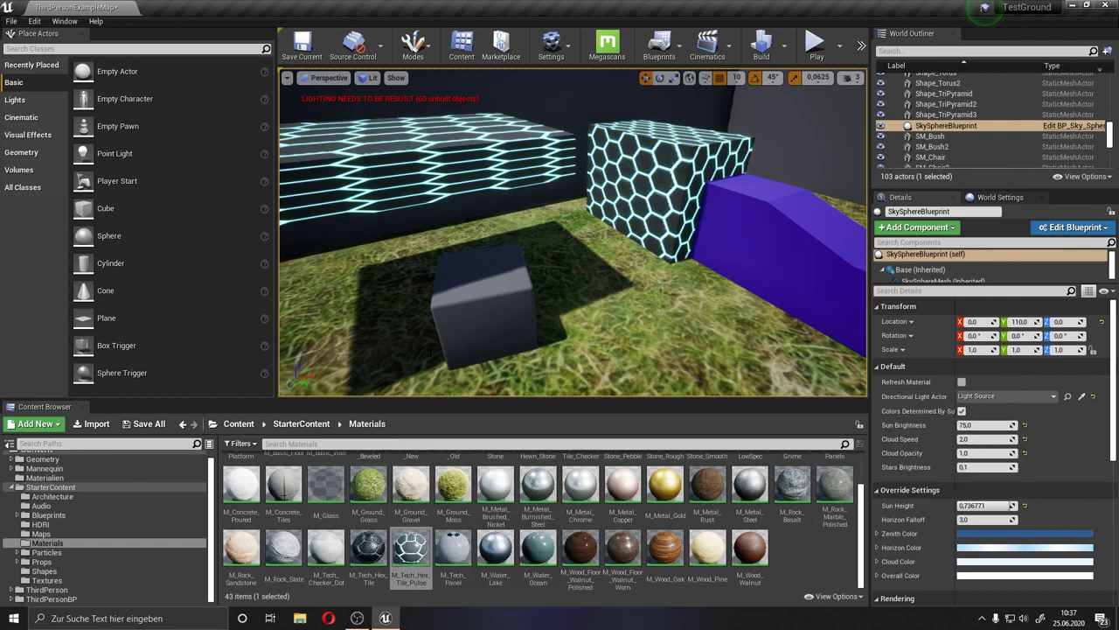
left_click_drag(325, 486, 416, 286)
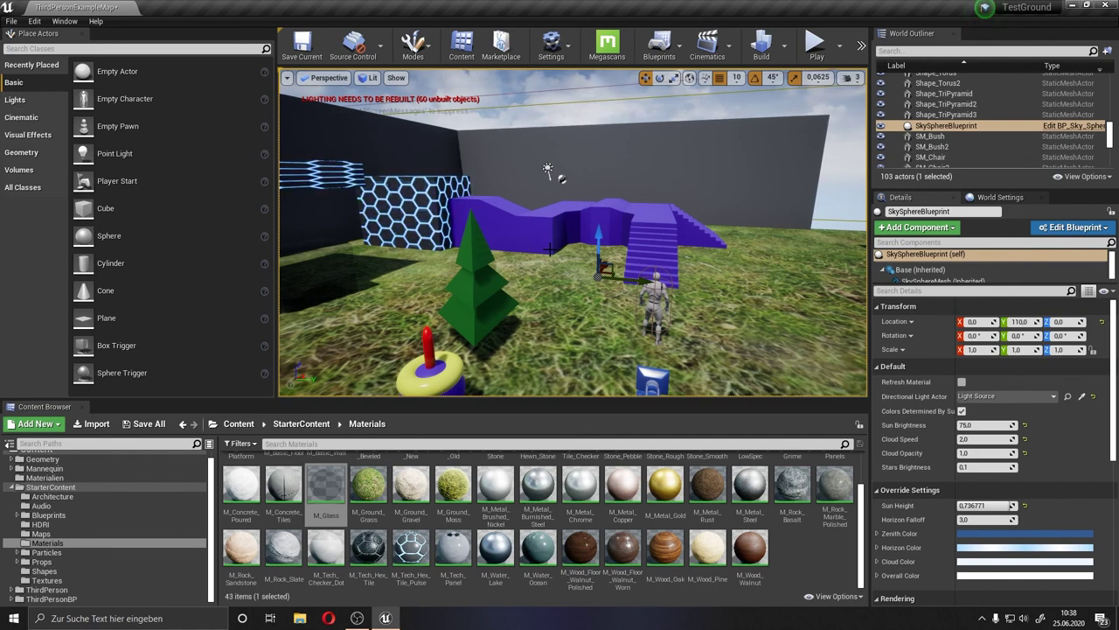
right_click_drag(496, 247, 497, 248)
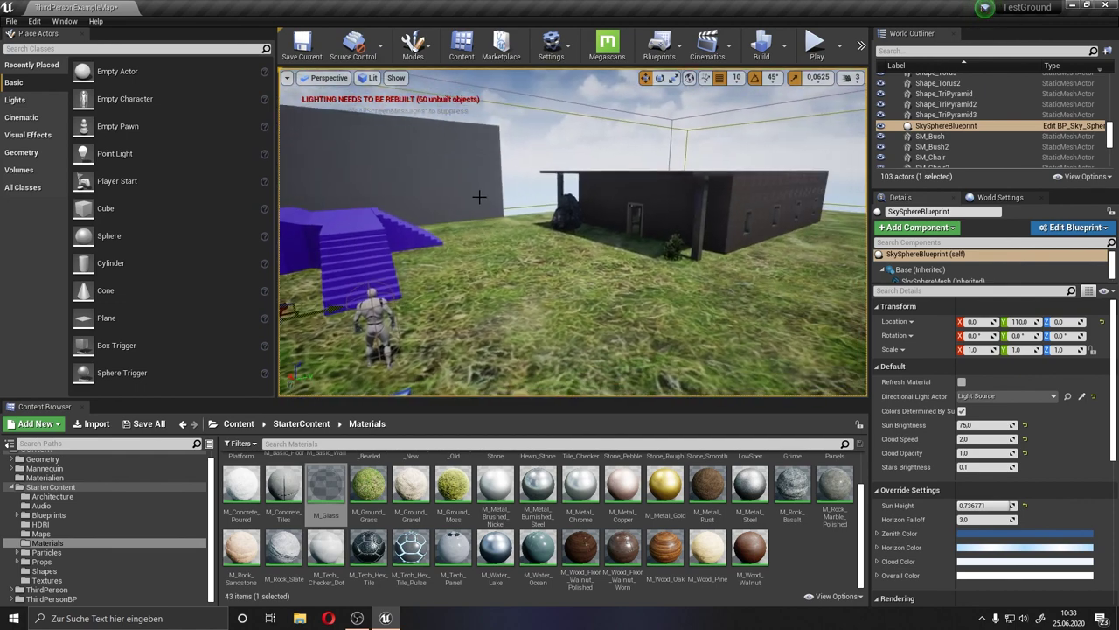